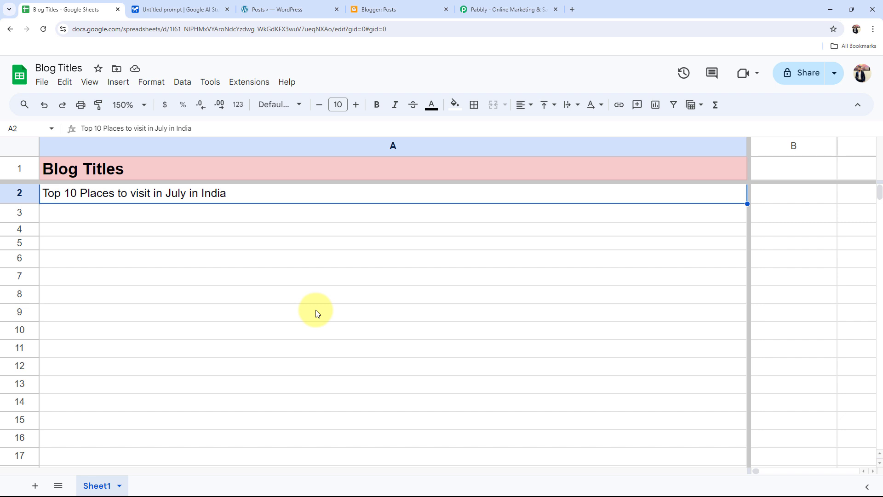
Switch to the Pabbly website, sign in and open the Pabbly Connect dashboard.
left_click(488, 9)
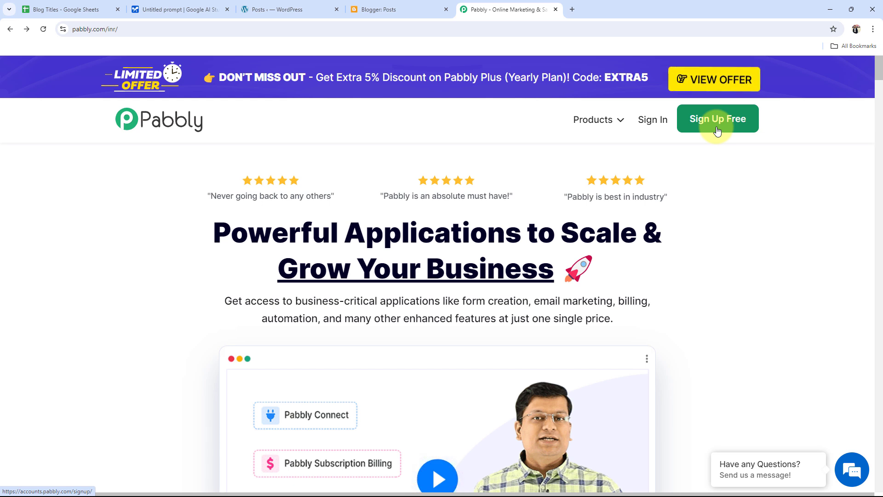
left_click(659, 125)
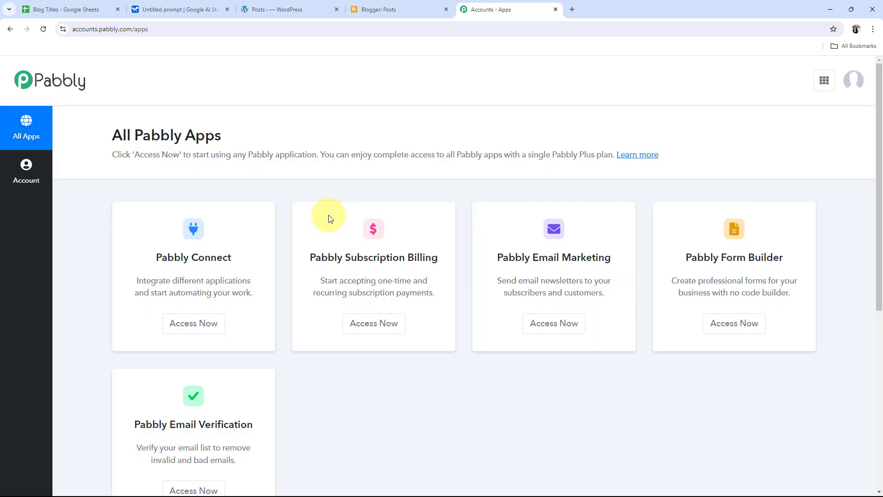
left_click_drag(138, 255, 191, 320)
left_click(191, 320)
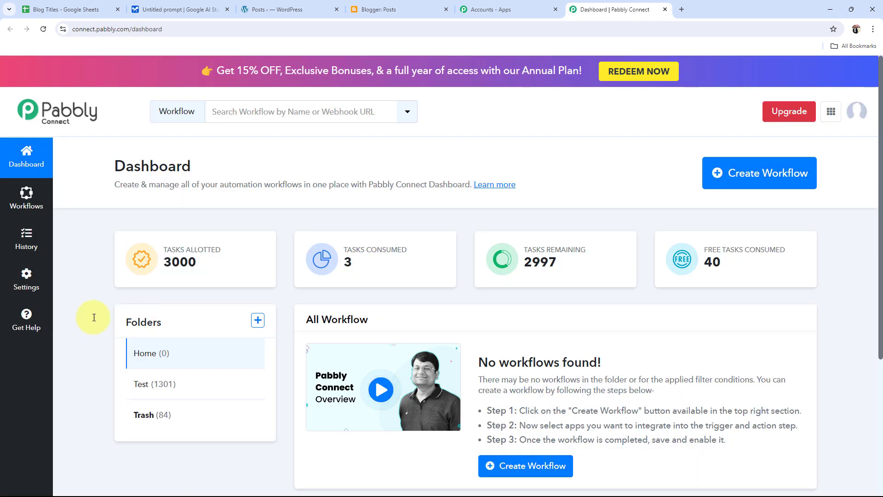
double_click(143, 163)
left_click(272, 175)
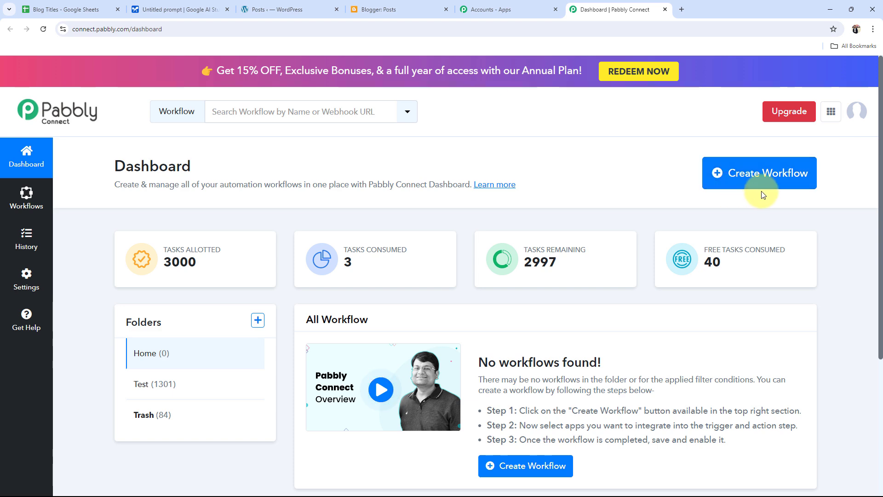
Create a workflow named "Generate & Sync WordPress Blogs with Google Blogger" in the Home folder and collapse its trigger section.
left_click(766, 175)
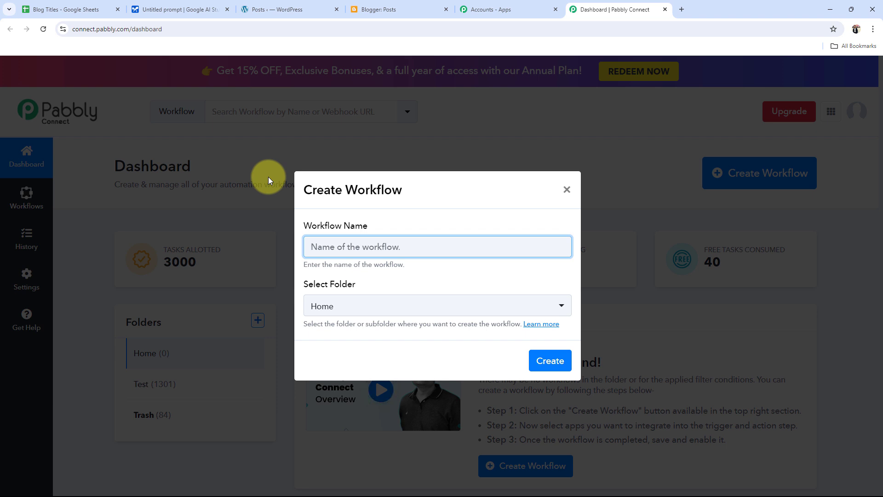
type("Generate & Sync WordPress Blogs with Google Blogger")
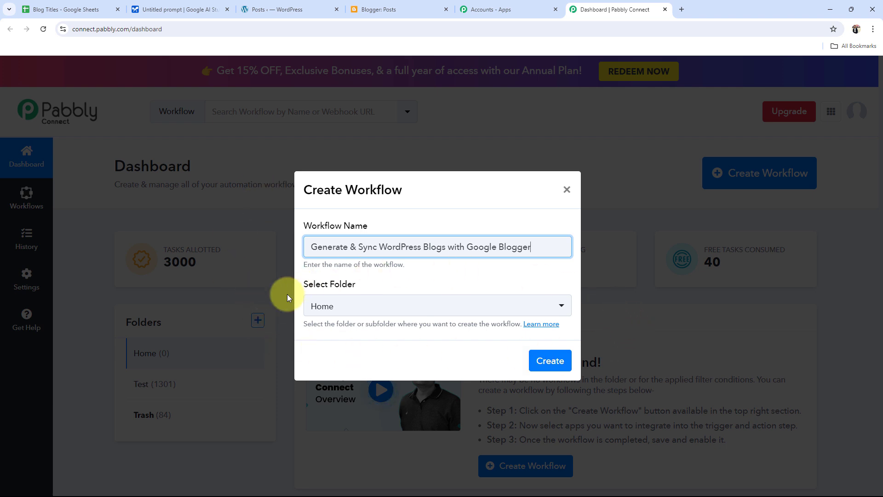
left_click(351, 316)
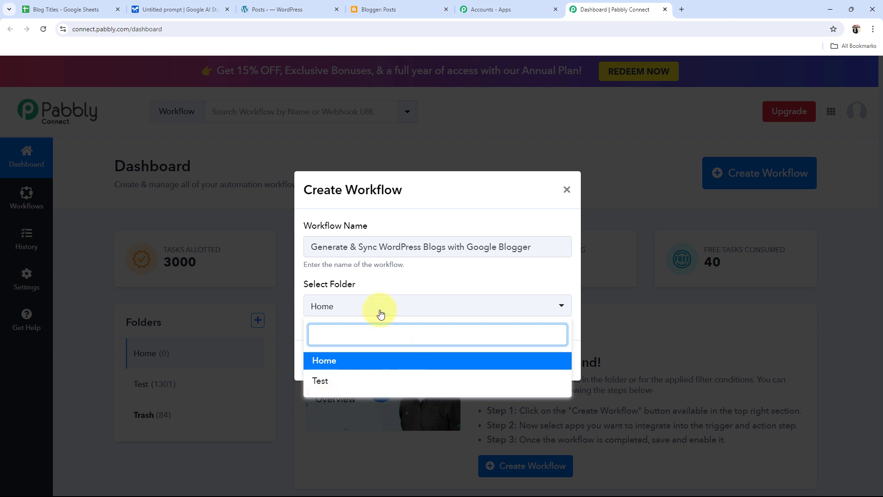
left_click(322, 361)
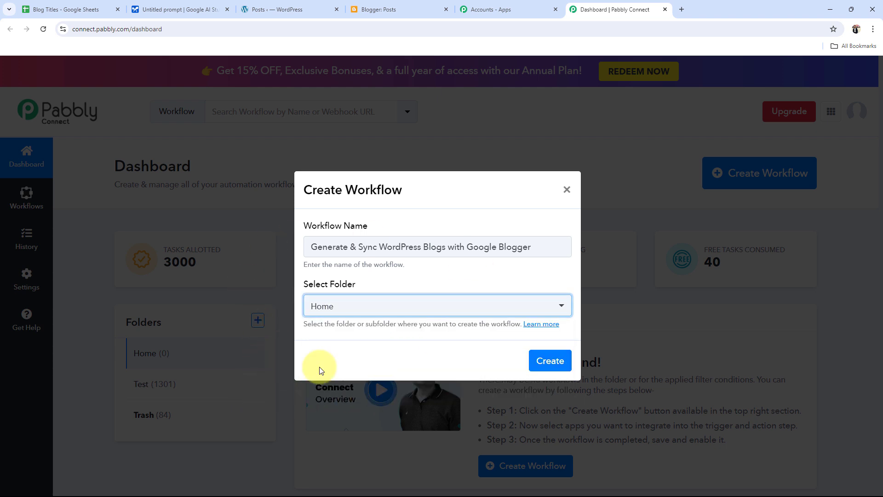
left_click(541, 361)
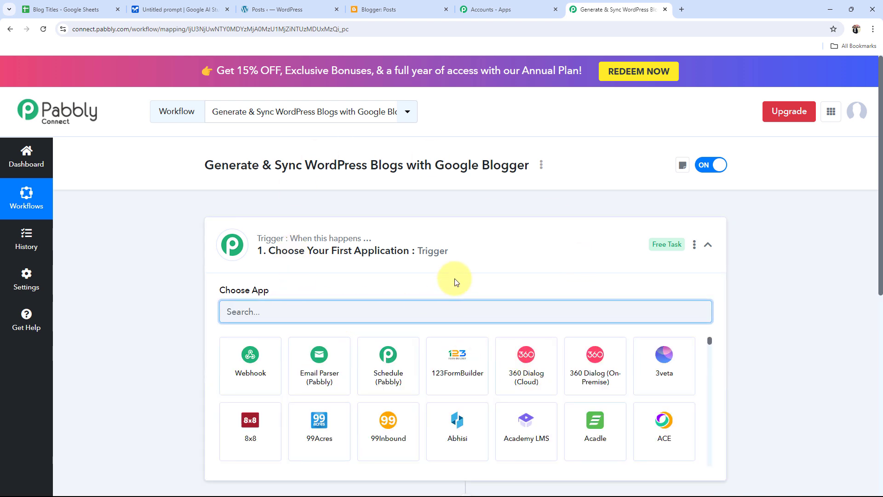
left_click(454, 258)
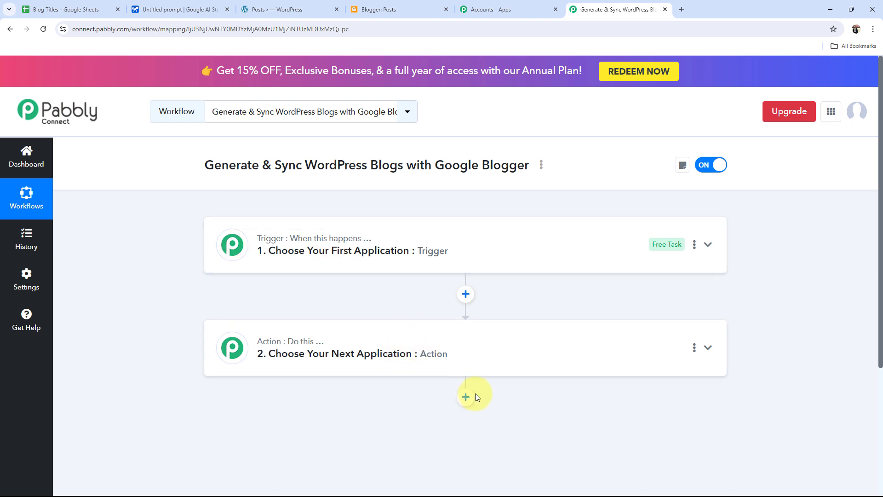
Look over the Blog Titles spreadsheet, Google AI Studio, the WordPress posts list and the Blogger posts page.
mouse_move(262, 242)
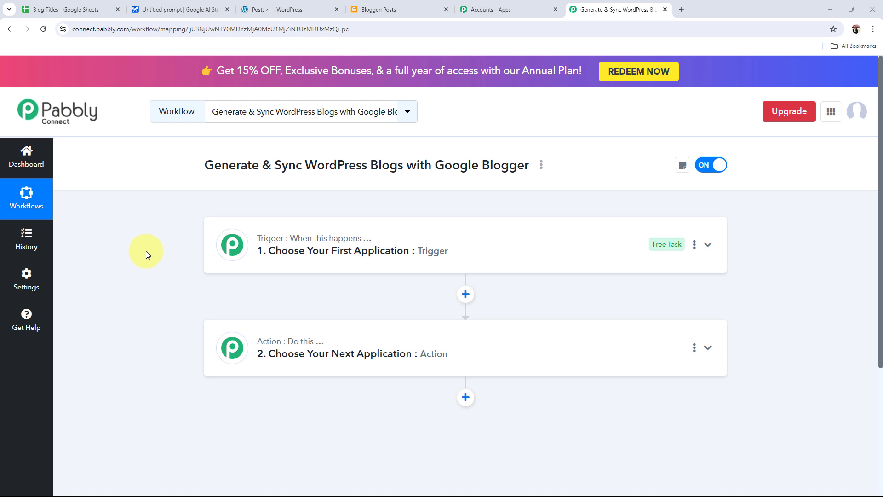
left_click(46, 9)
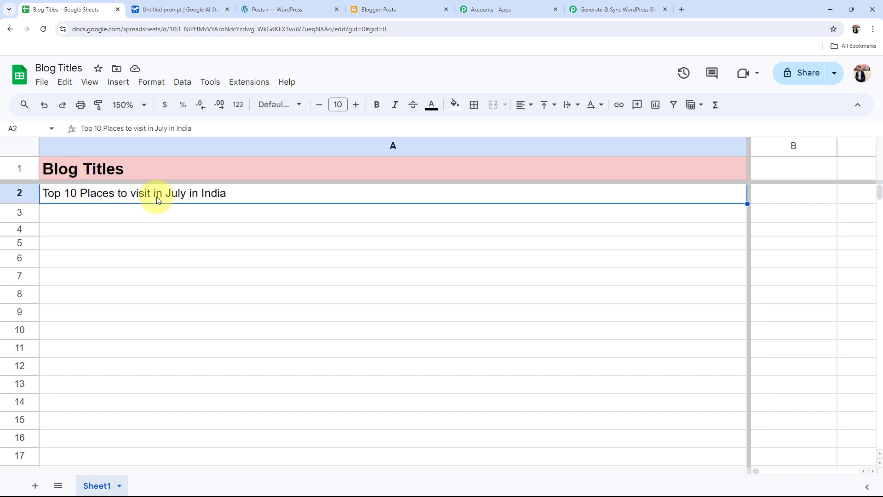
left_click(149, 224)
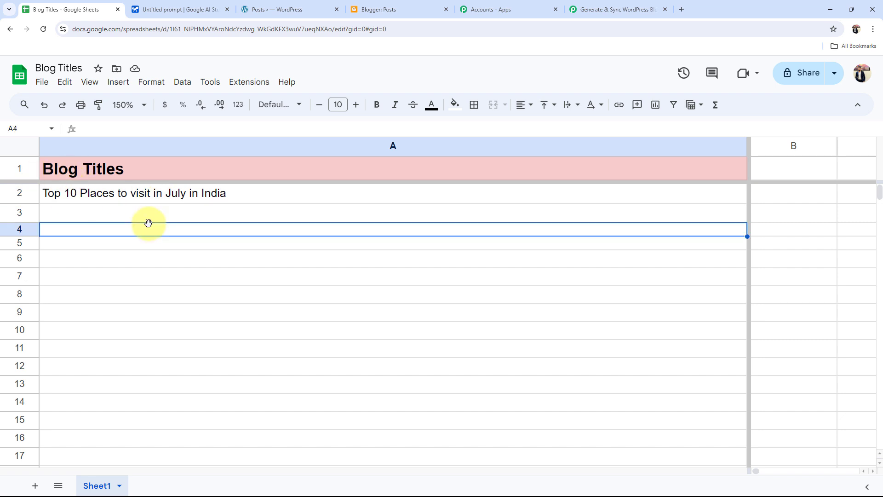
left_click(121, 202)
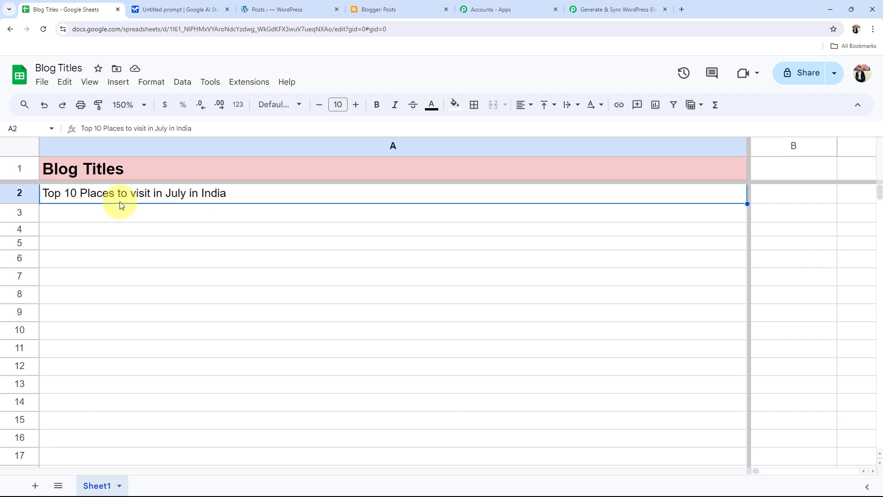
left_click(175, 9)
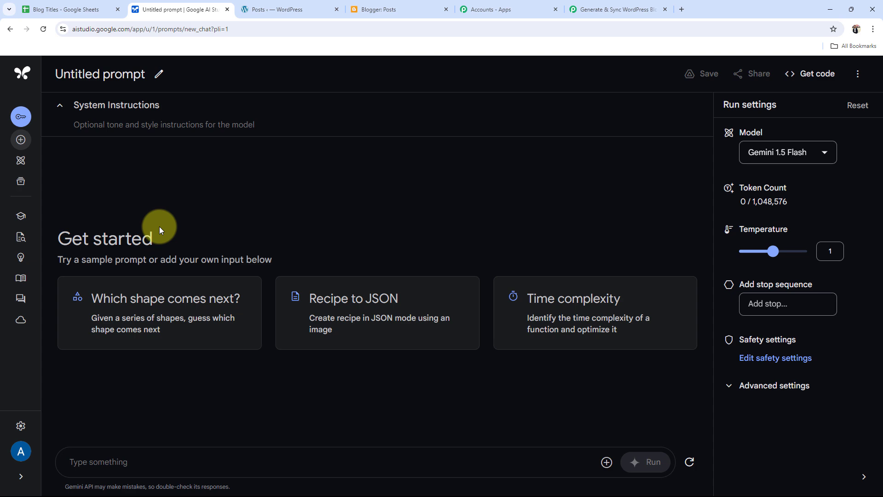
left_click(276, 9)
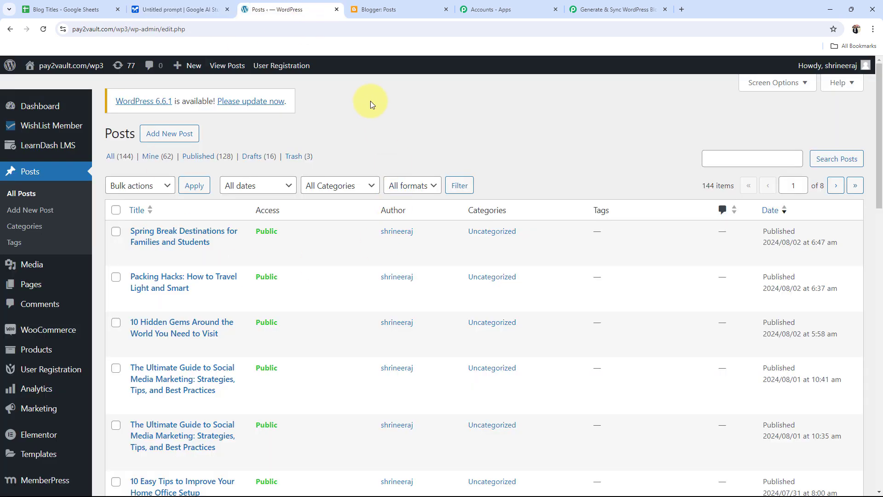
left_click(395, 9)
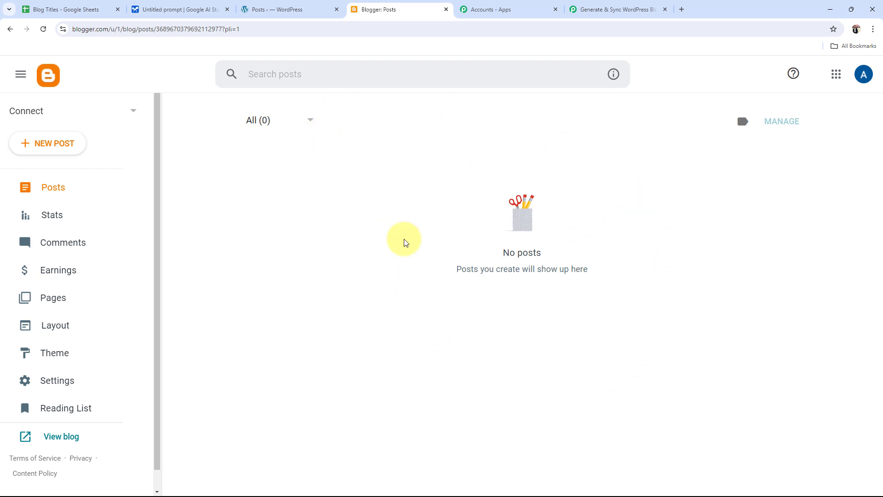
In the Pabbly Connect workflow, set the trigger app to Google Sheets with the event New or Updated Spreadsheet Row.
left_click(593, 9)
left_click(276, 239)
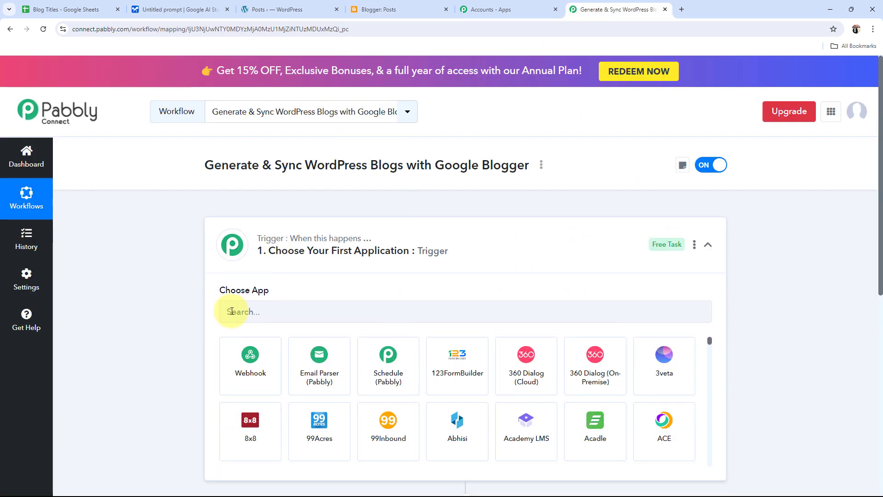
left_click(232, 311)
type("Goo")
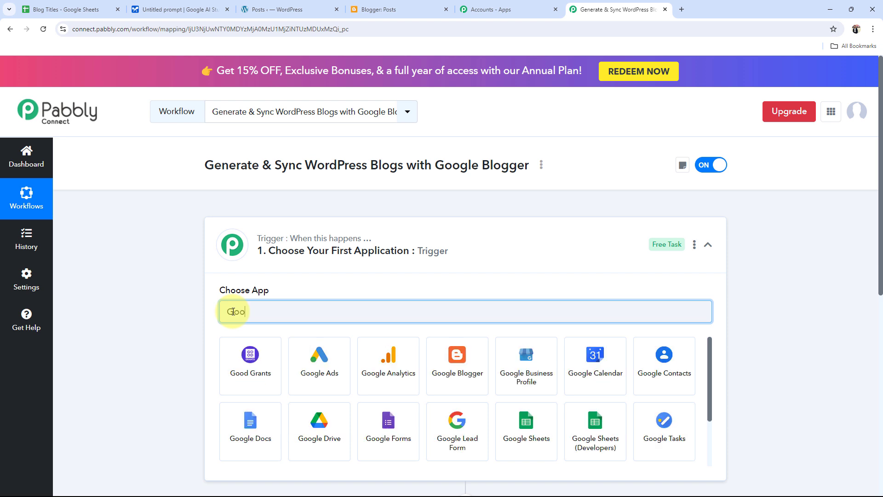
type("gle ")
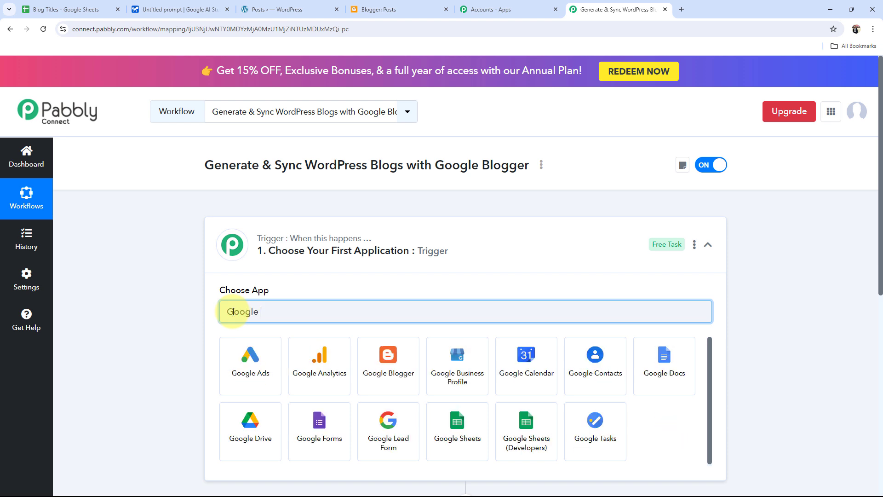
type("Sheets")
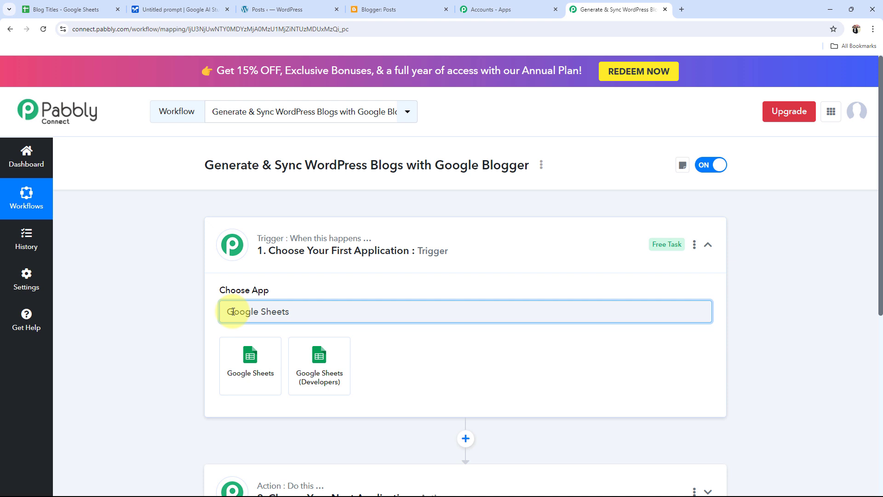
left_click(256, 394)
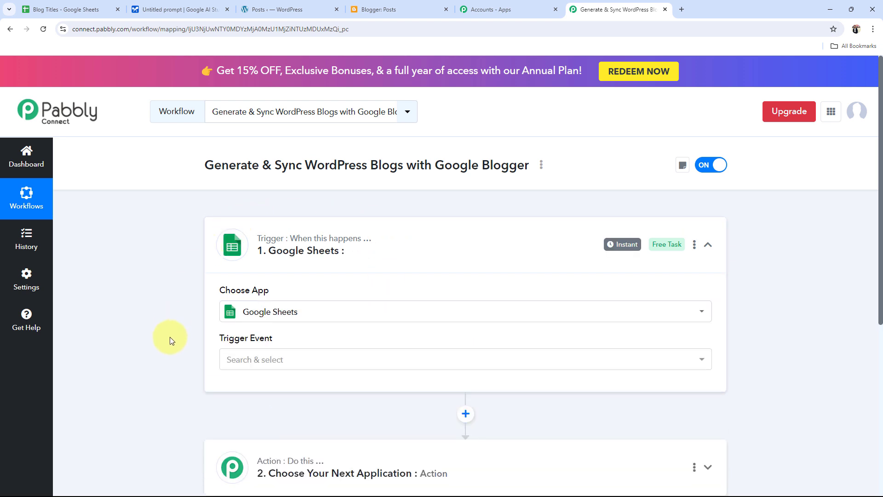
left_click(222, 359)
left_click(240, 414)
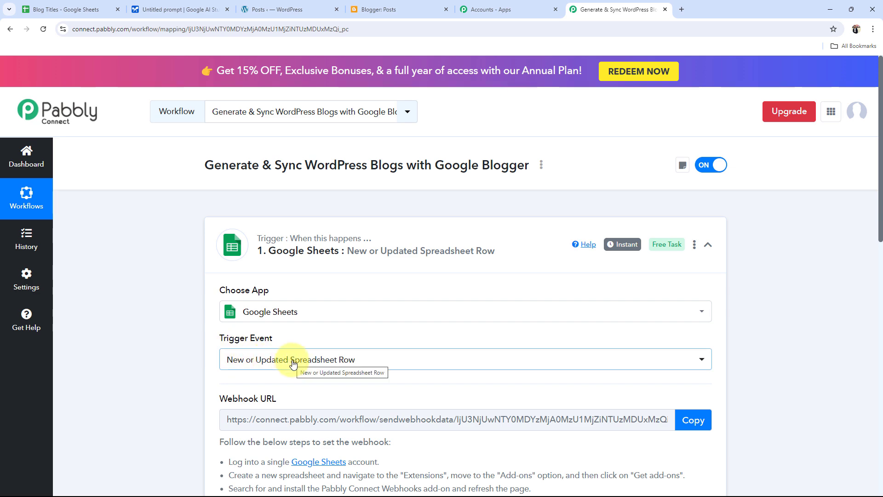
Examine the trigger's webhook URL and setup instructions alongside the Blog Titles spreadsheet it has to be connected with.
left_click(110, 9)
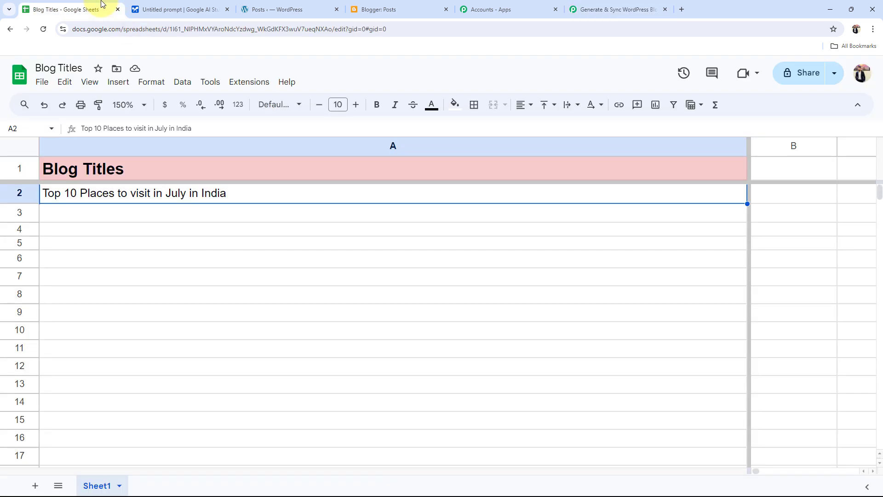
left_click(612, 9)
scroll(93, 379, "down", 3)
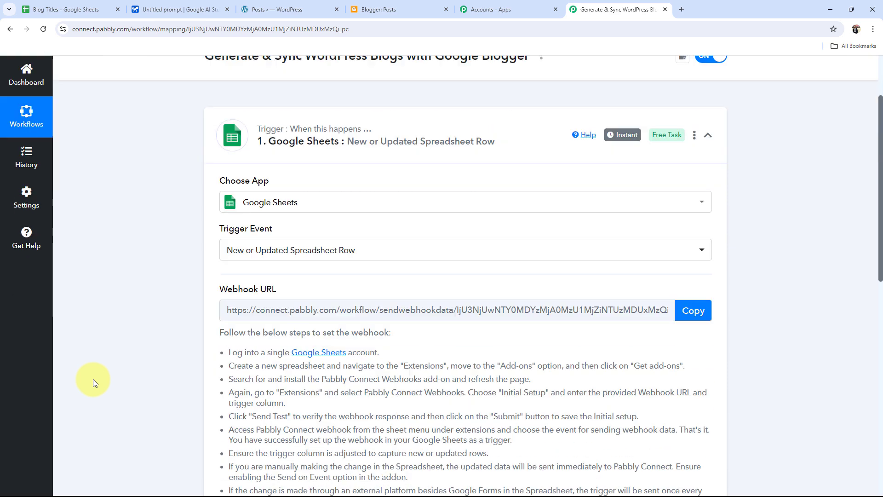
triple_click(222, 271)
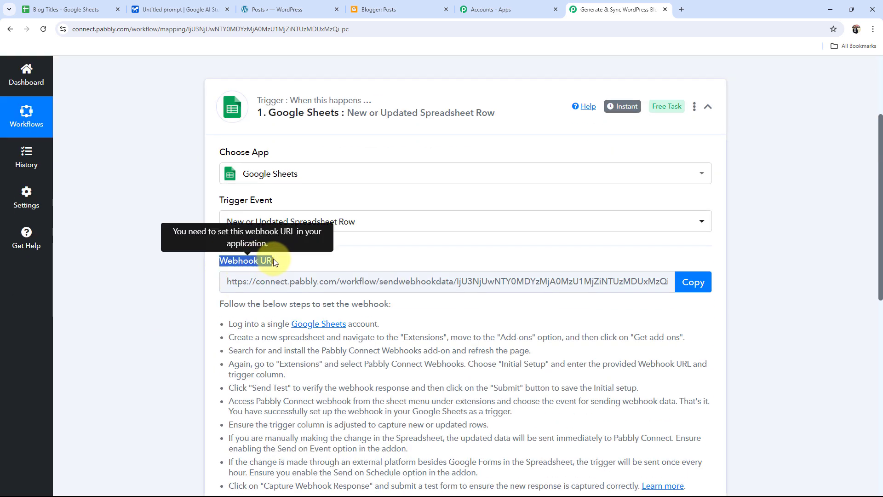
left_click(198, 277)
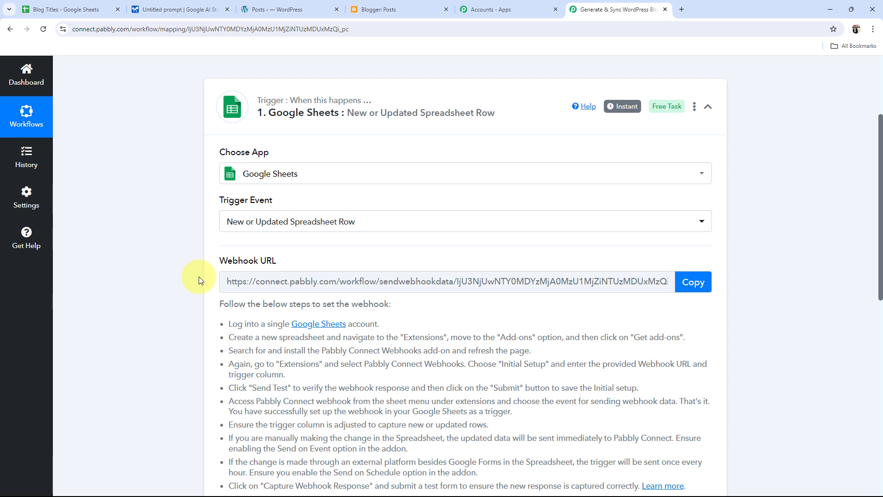
left_click(69, 9)
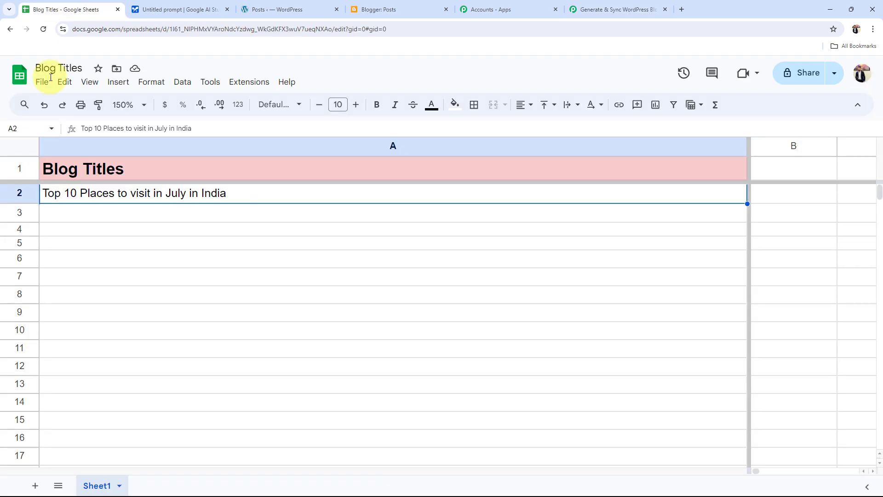
left_click(631, 4)
scroll(299, 258, "down", 5)
scroll(276, 321, "up", 5)
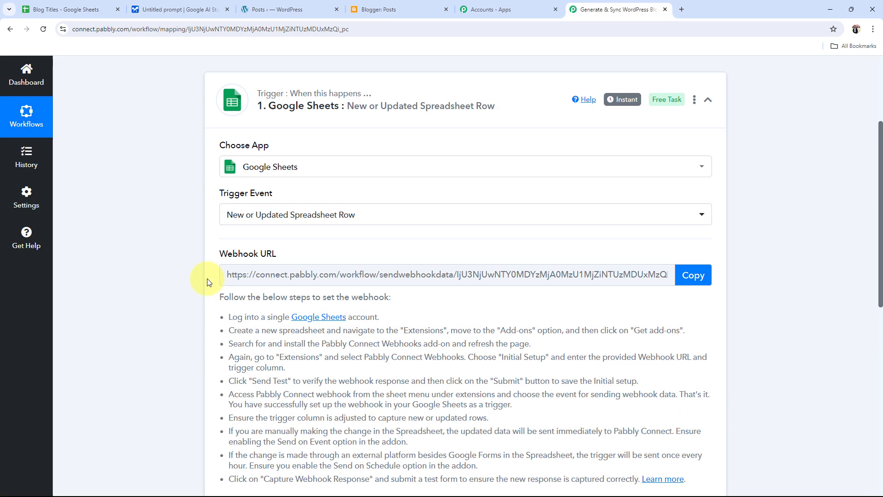
scroll(207, 281, "up", 3)
left_click_drag(277, 352, 227, 352)
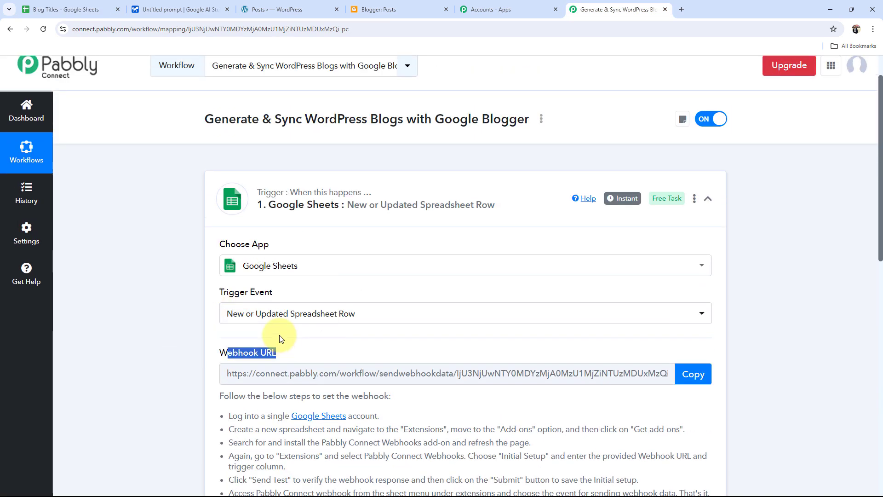
left_click(56, 4)
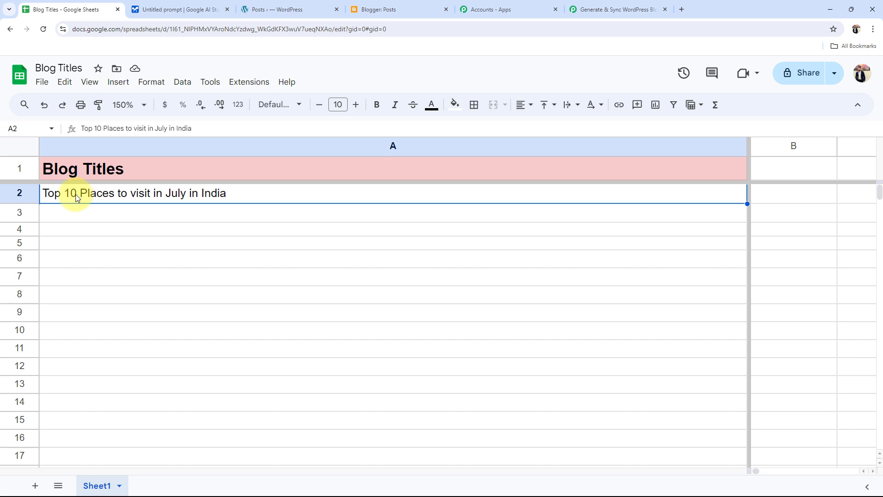
left_click(262, 283)
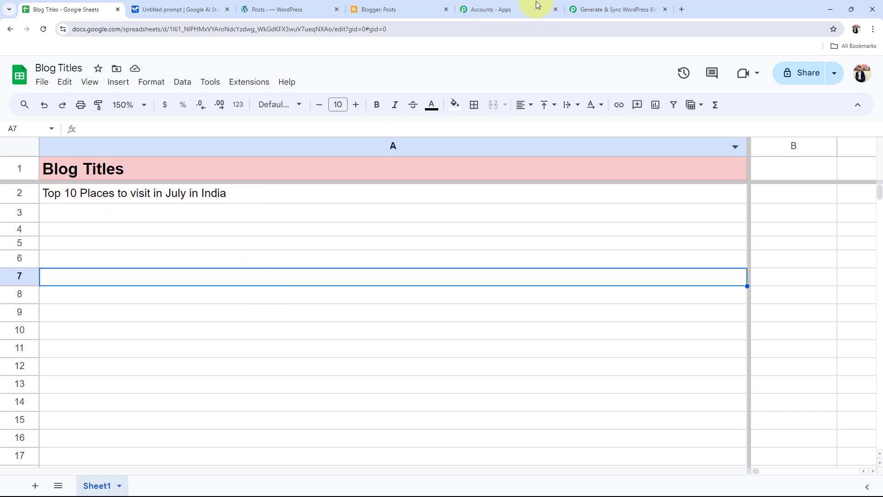
Copy the Google Sheets trigger's webhook URL and switch to the Blog Titles spreadsheet.
left_click(577, 8)
scroll(120, 363, "down", 3)
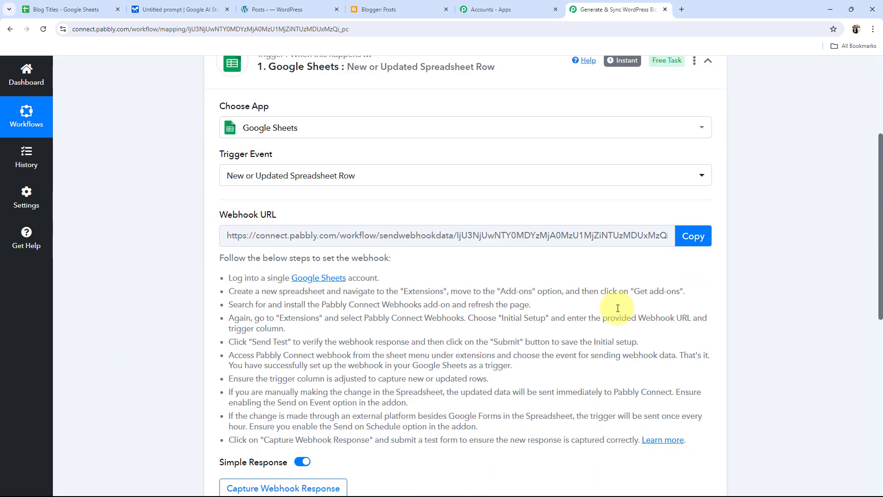
left_click(694, 235)
left_click_drag(225, 276, 759, 420)
left_click(776, 415)
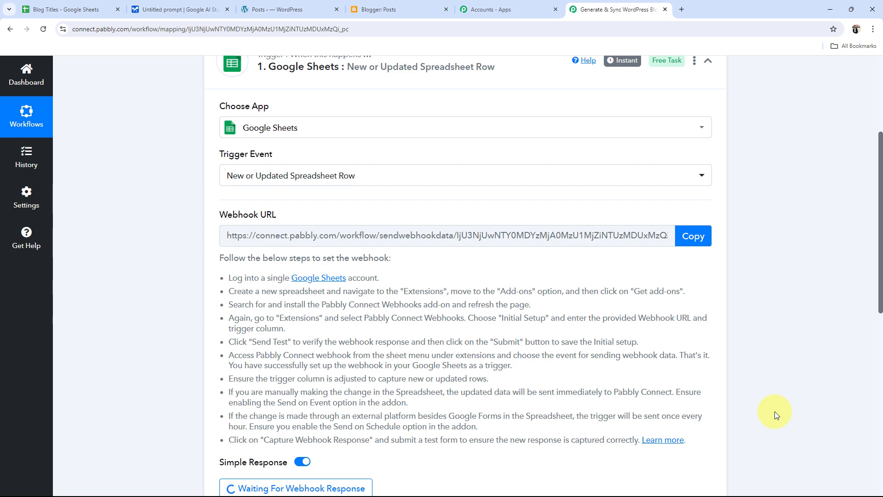
left_click(80, 4)
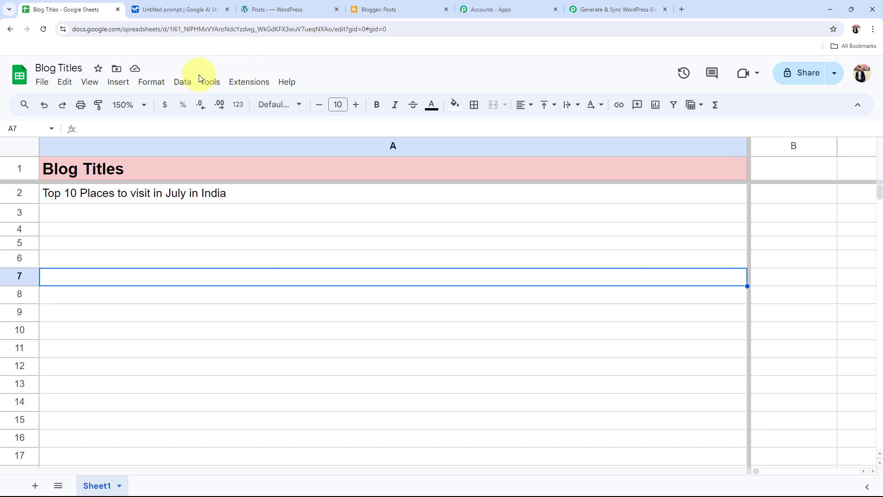
Look up the Pabbly Connect Webhooks add-on in the Google Workspace Marketplace, view its listing, and return to the spreadsheet.
left_click(244, 85)
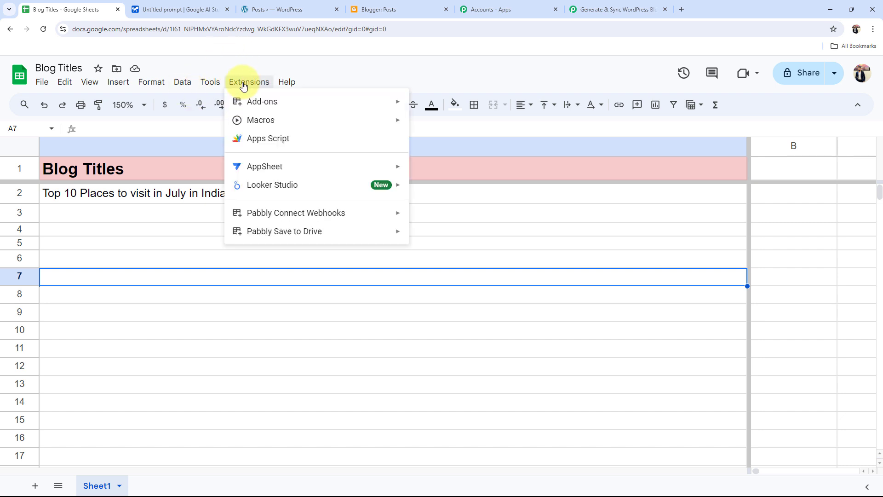
mouse_move(248, 98)
left_click(500, 103)
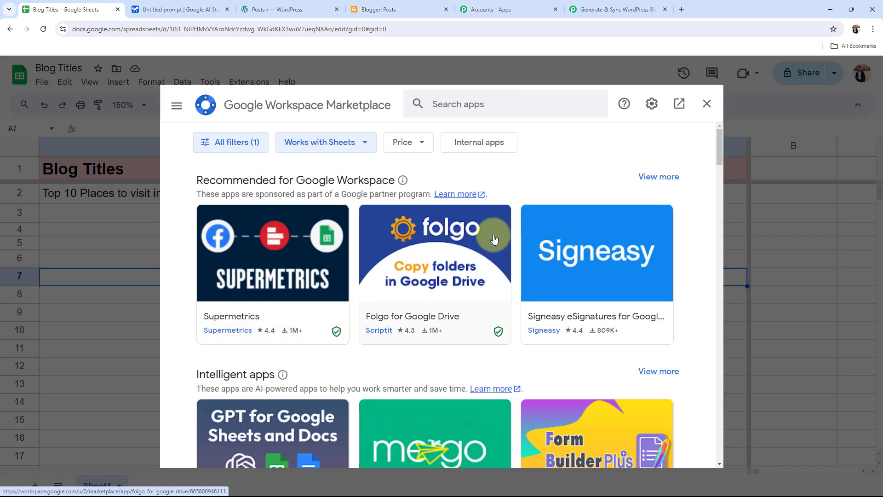
left_click(450, 107)
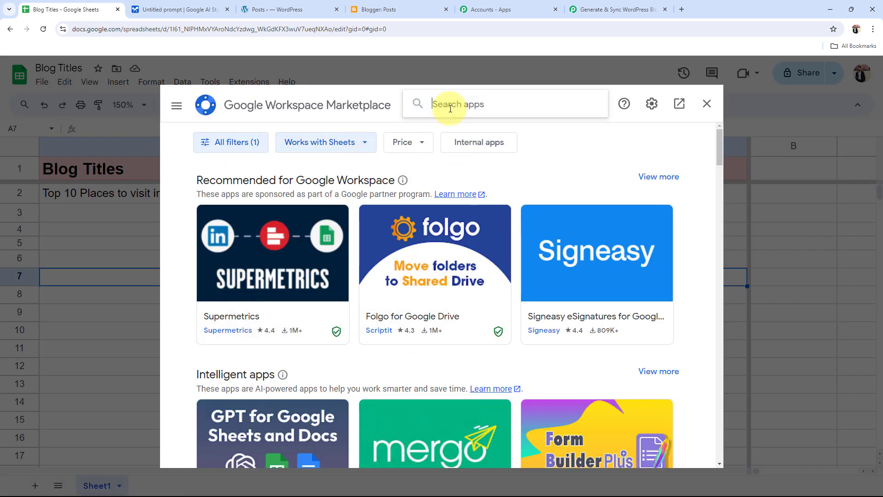
type("Pabbl")
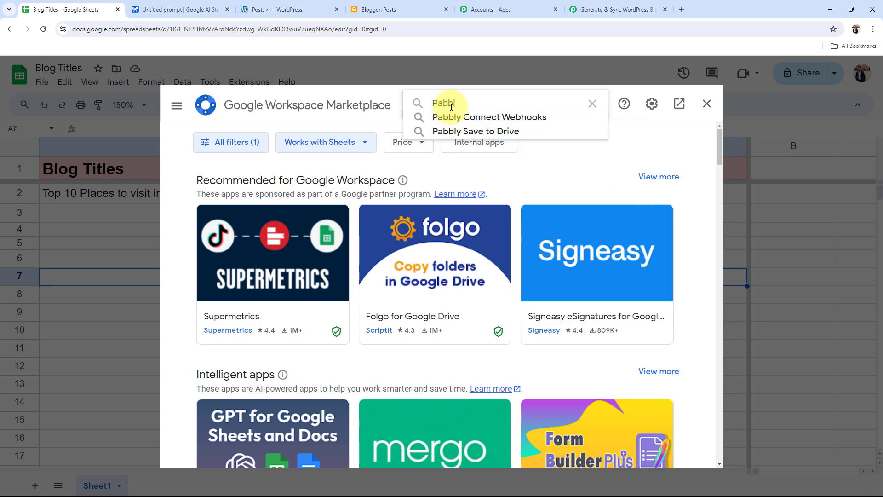
left_click(460, 117)
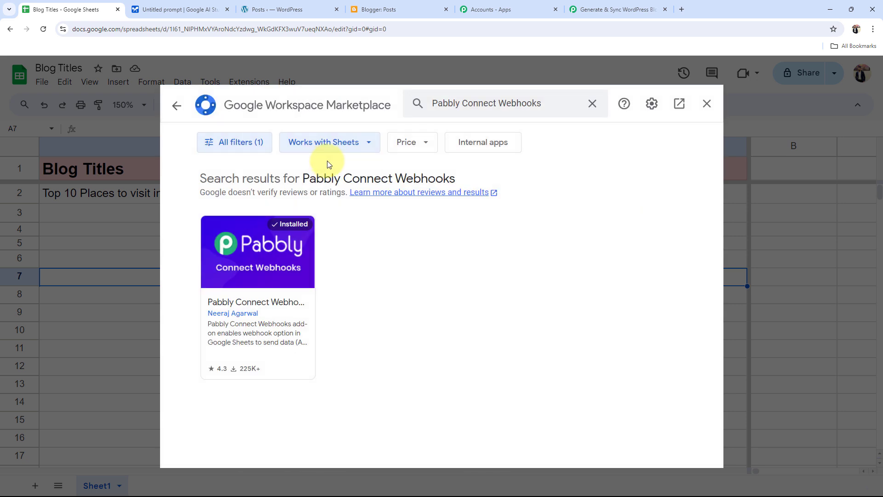
left_click(256, 266)
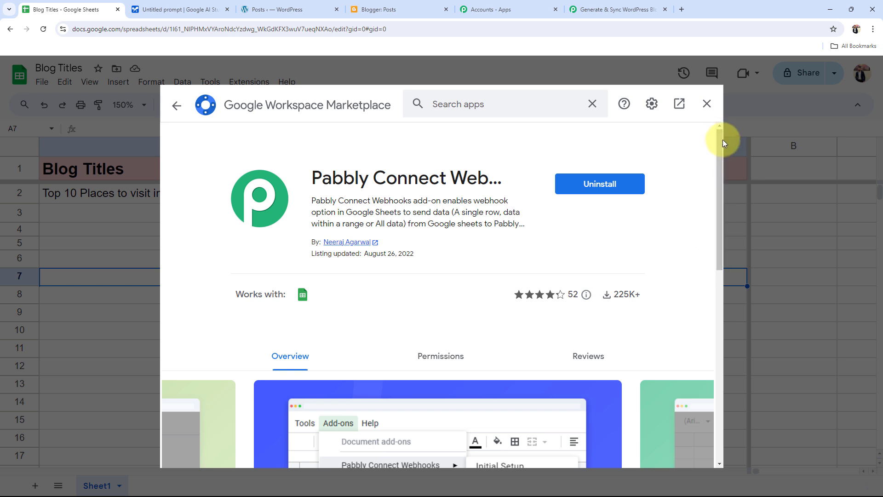
left_click(708, 104)
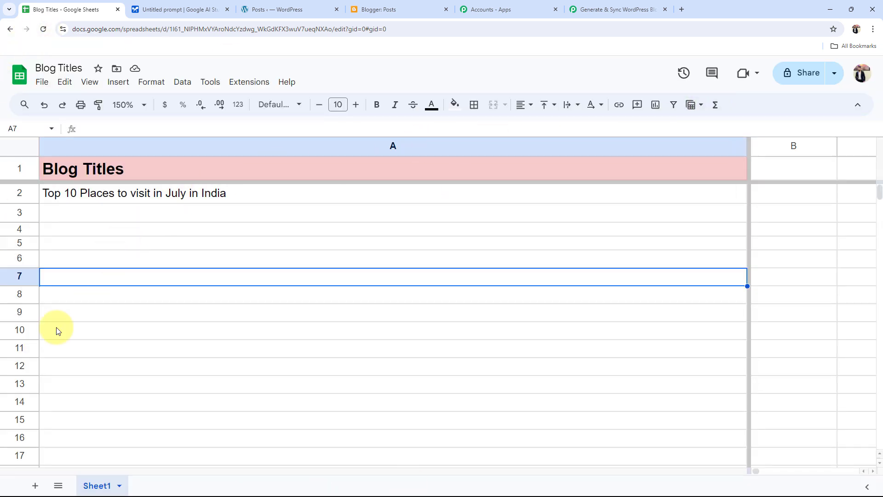
Open the Pabbly Connect Webhooks Initial Setup for Sheet1 and enter the Google Sheets trigger's webhook URL copied from the workflow.
left_click(257, 90)
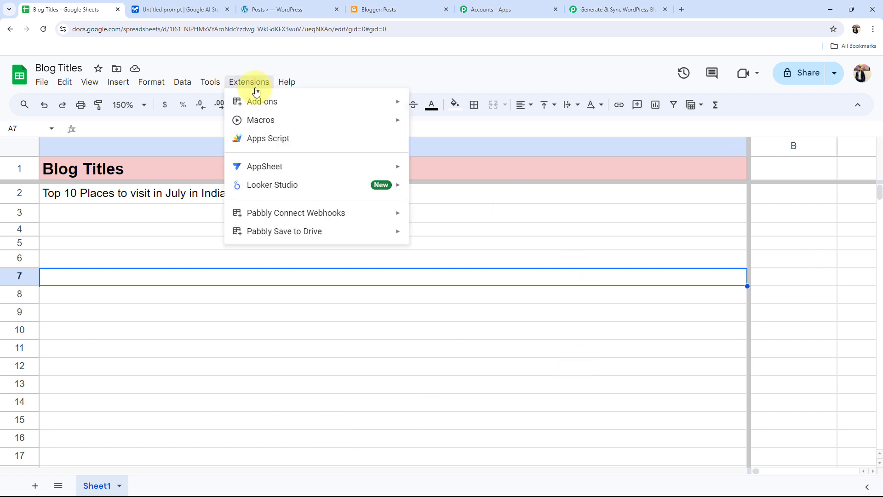
mouse_move(262, 216)
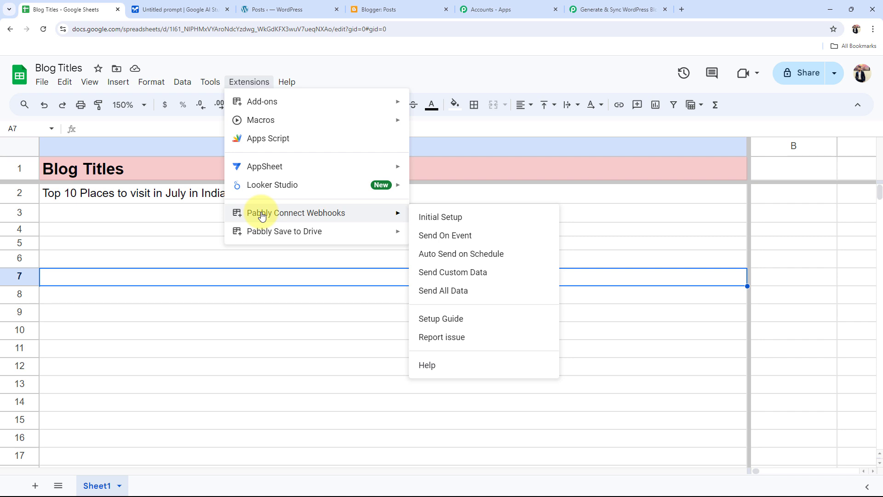
left_click(435, 218)
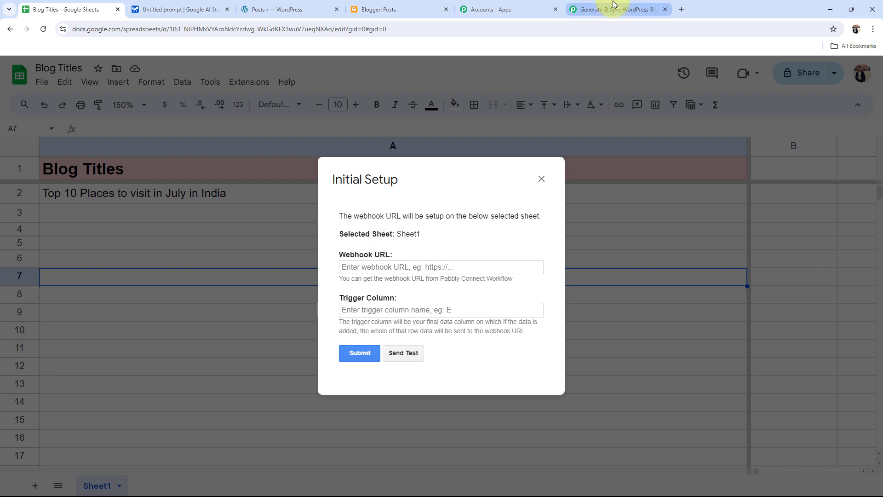
left_click(600, 9)
left_click(690, 235)
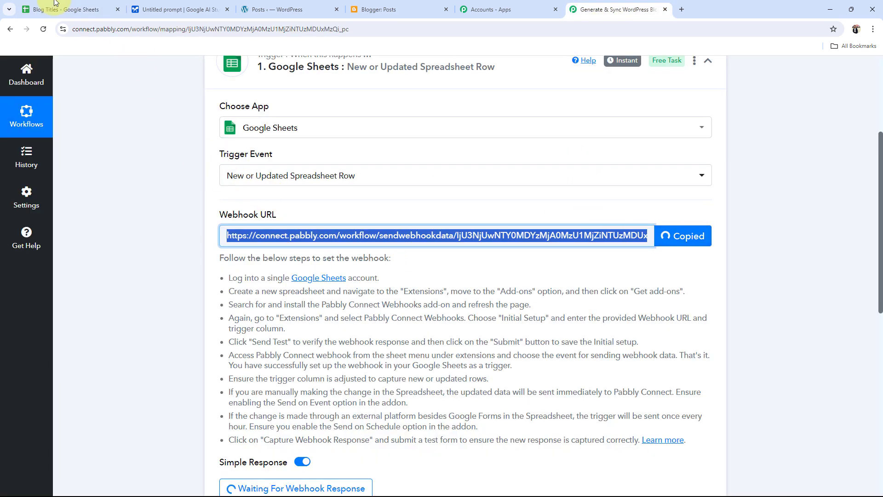
left_click(65, 9)
left_click(394, 269)
key("ctrl+v")
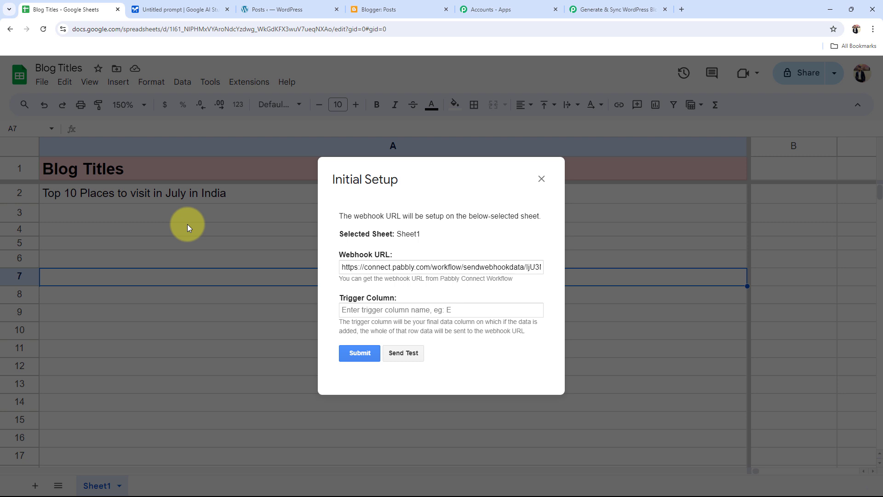
Set the webhook's trigger column to A and send the test data to Pabbly Connect.
left_click(368, 309)
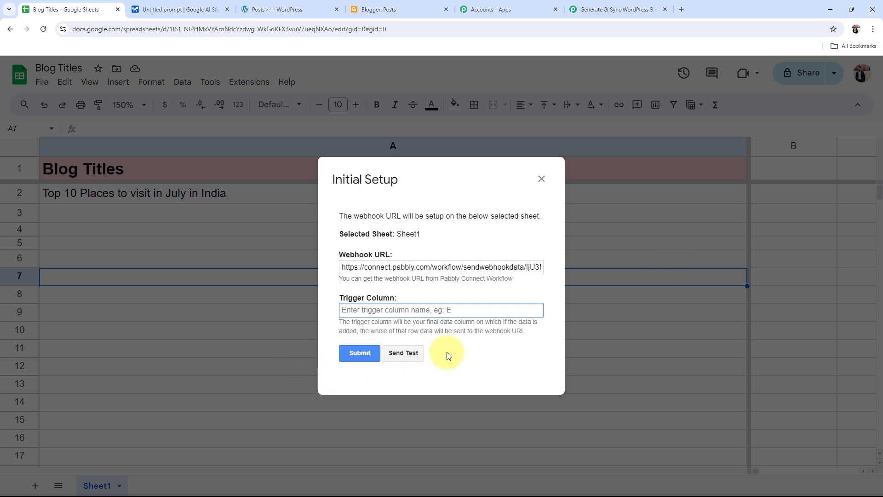
type("A")
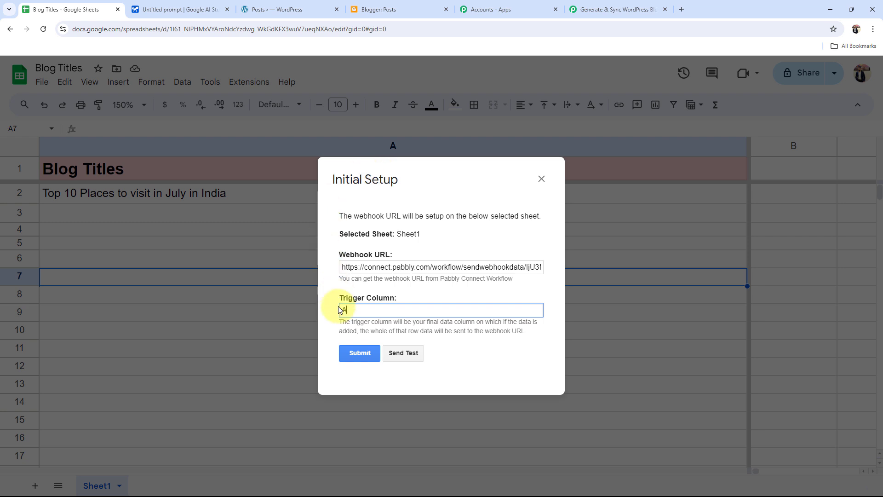
left_click(401, 357)
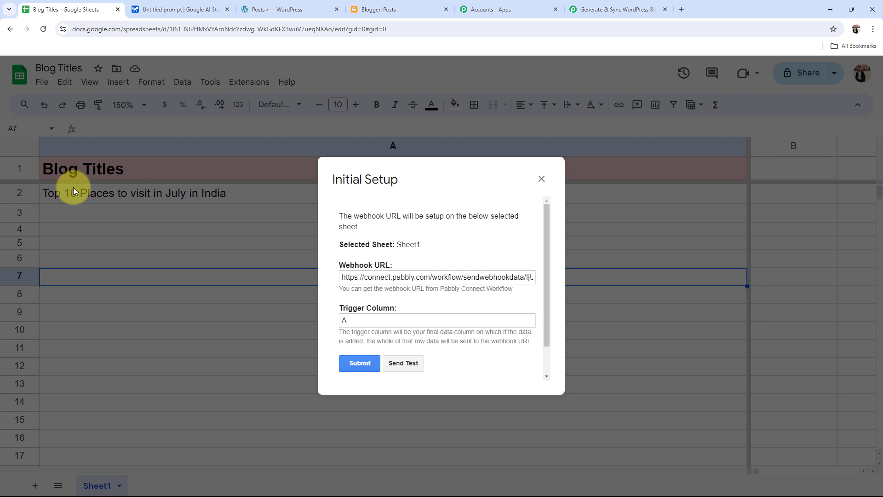
scroll(399, 245, "down", 1)
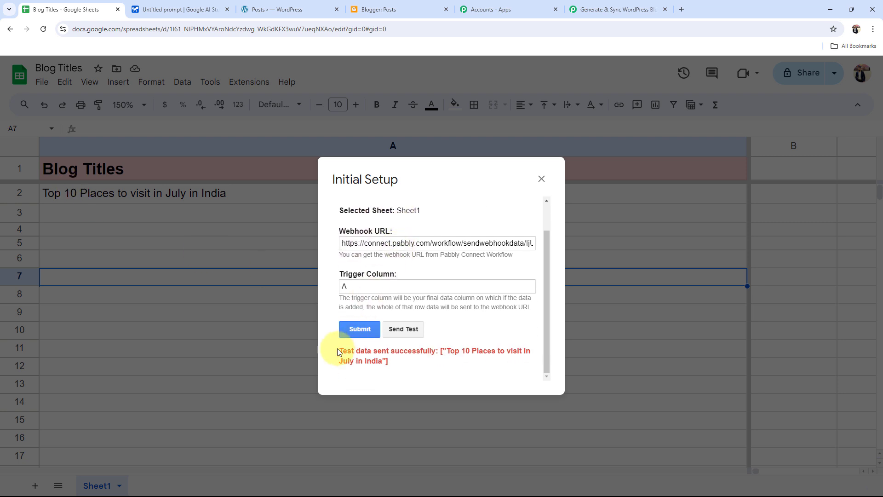
left_click_drag(340, 353, 439, 350)
left_click(460, 340)
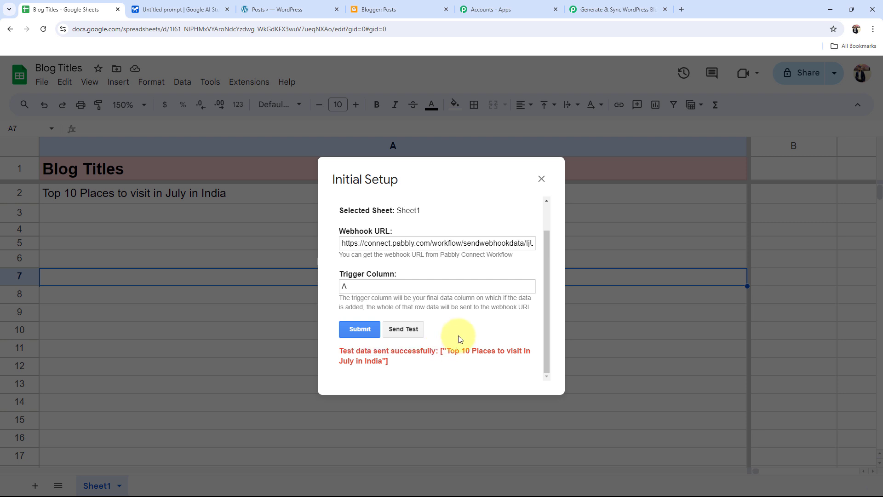
Submit the webhook's Initial Setup and close its dialog.
left_click(359, 329)
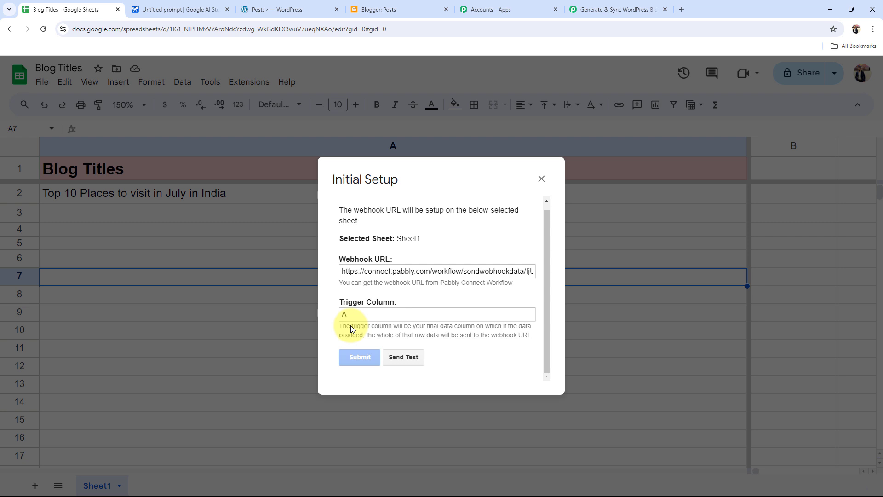
left_click_drag(344, 361, 443, 361)
left_click(460, 362)
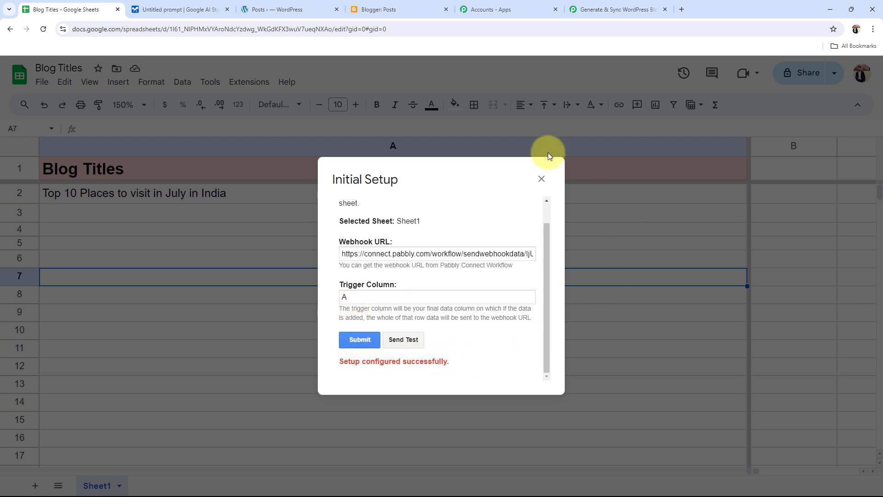
left_click(542, 178)
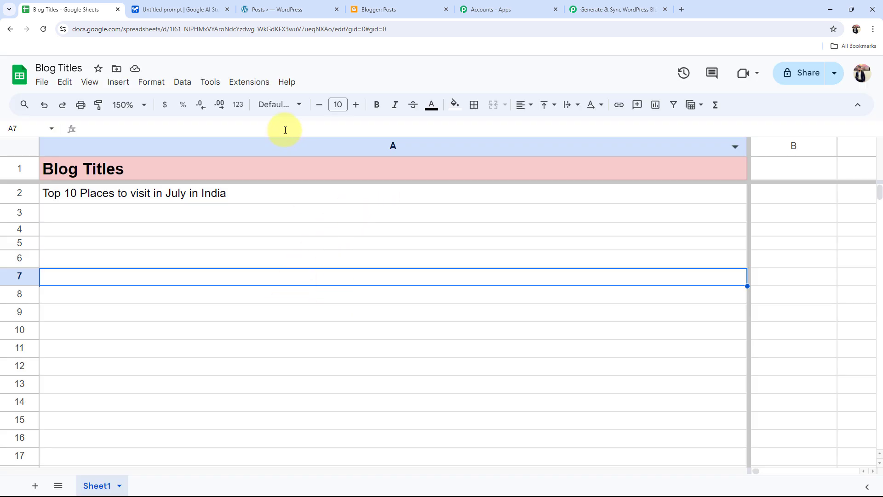
Enable the Pabbly Connect Webhooks Send On Event option for the Blog Titles spreadsheet.
left_click(247, 83)
mouse_move(276, 211)
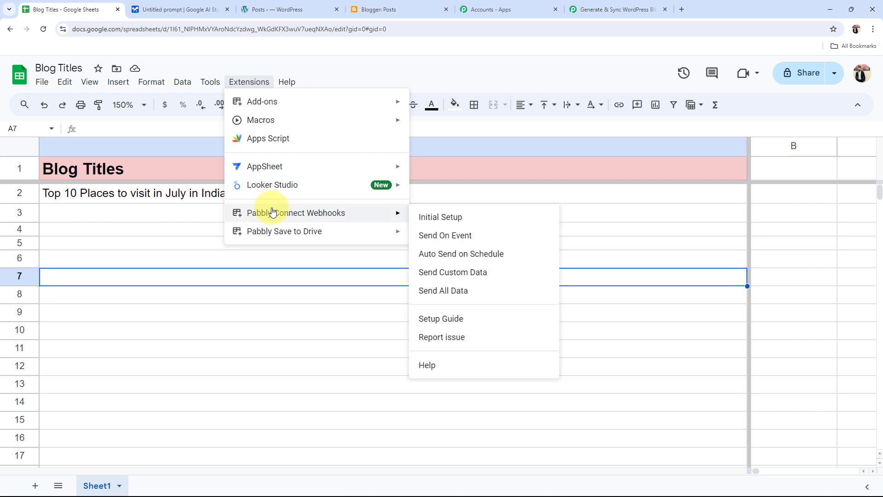
left_click(421, 235)
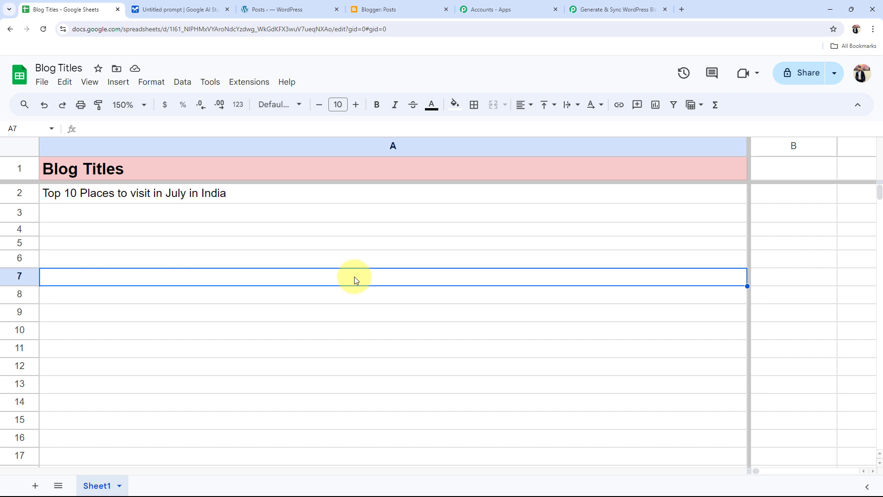
double_click(76, 214)
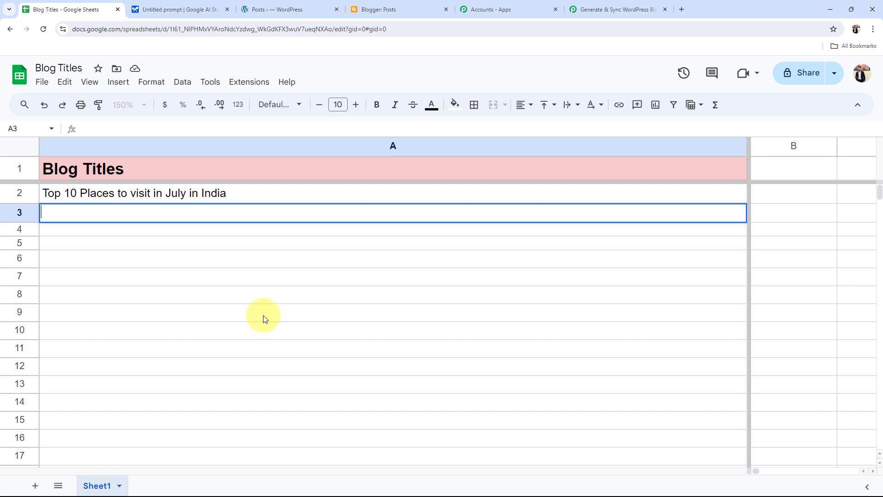
In the Pabbly Connect workflow, examine the captured webhook response, including trigger column, spreadsheet name, sheet name, row index and blog title.
left_click(616, 9)
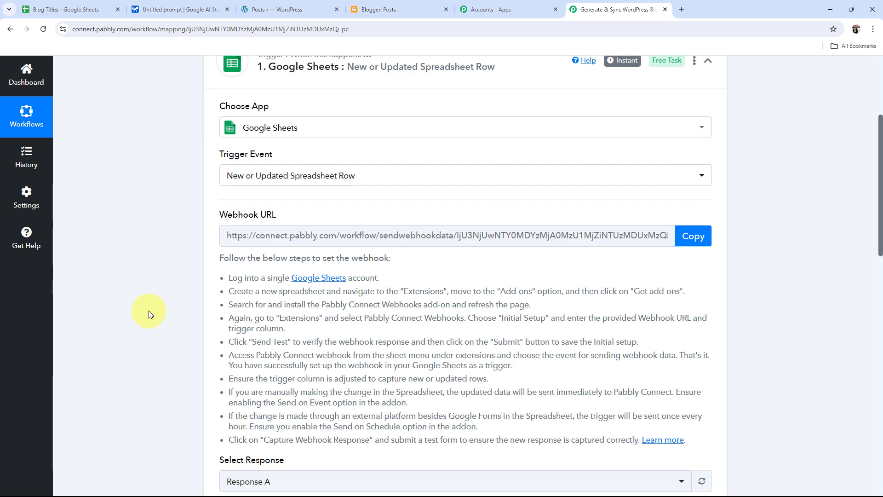
scroll(148, 311, "down", 9)
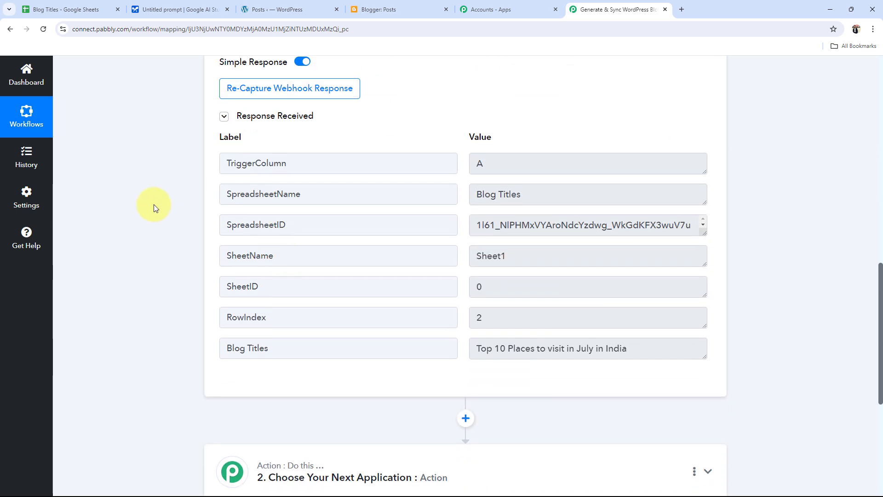
left_click(481, 163)
key("ctrl+a")
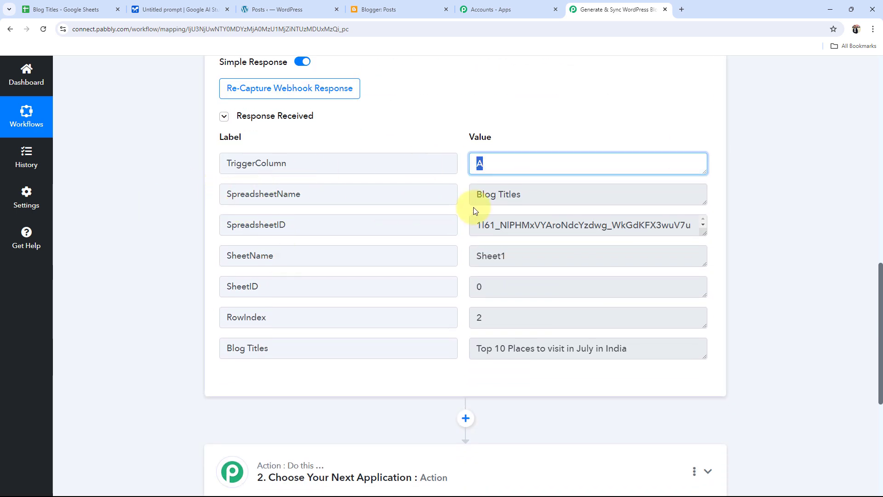
left_click(478, 193)
key("ctrl+a")
left_click(496, 257)
key("ctrl+a")
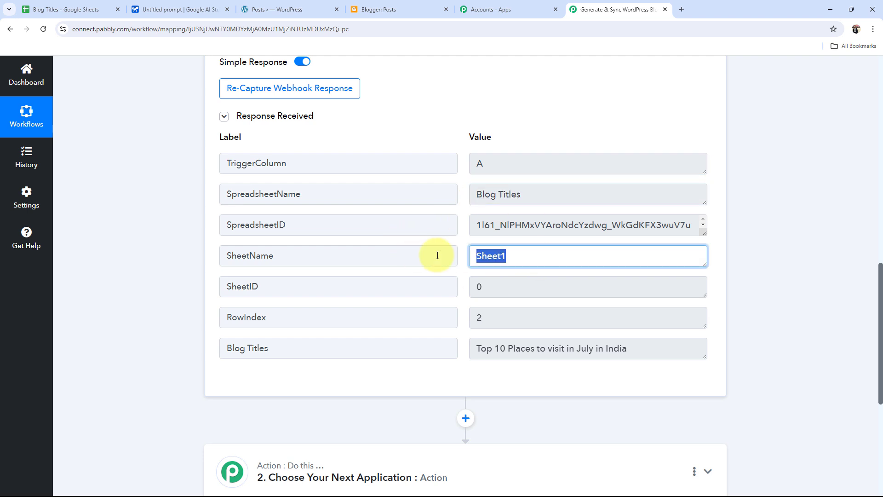
left_click(528, 321)
key("ctrl+a")
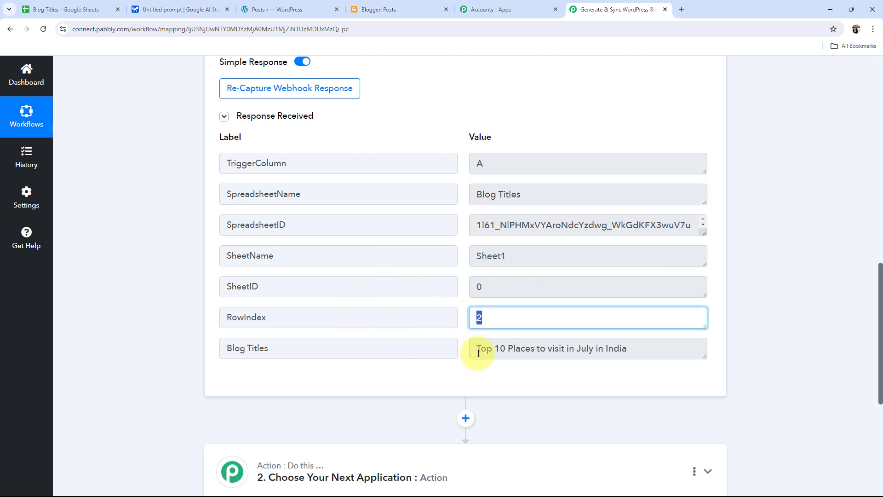
left_click(478, 352)
key("ctrl+a")
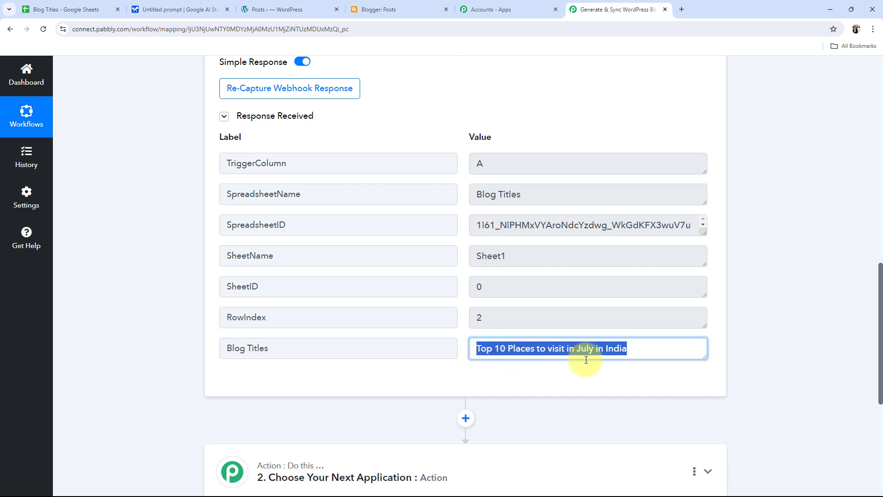
left_click(243, 333)
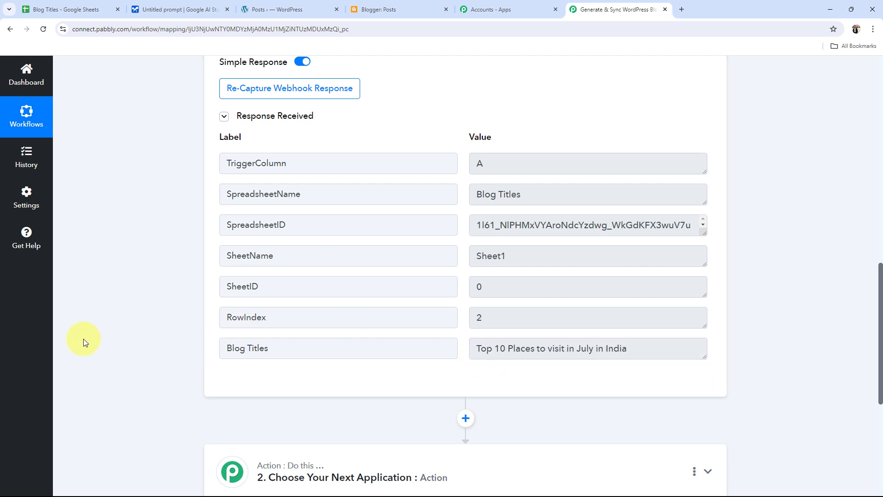
Collapse the Google Sheets trigger step in the workflow.
scroll(84, 338, "up", 7)
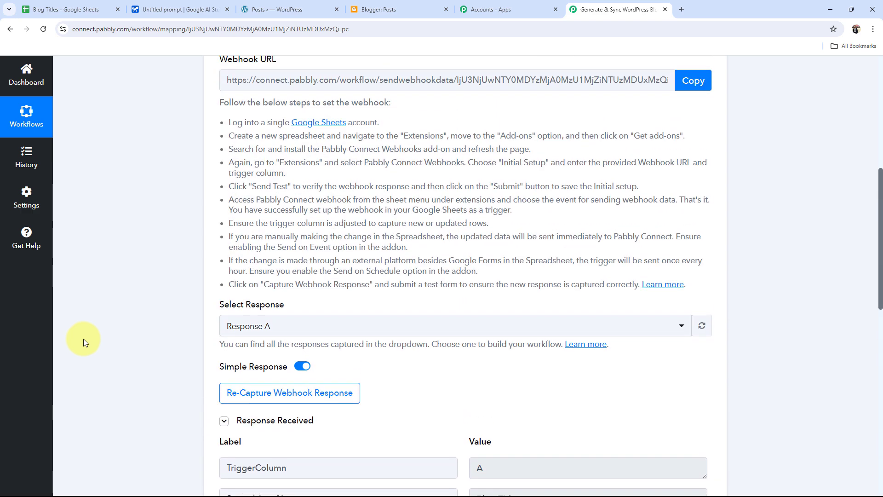
scroll(84, 339, "up", 7)
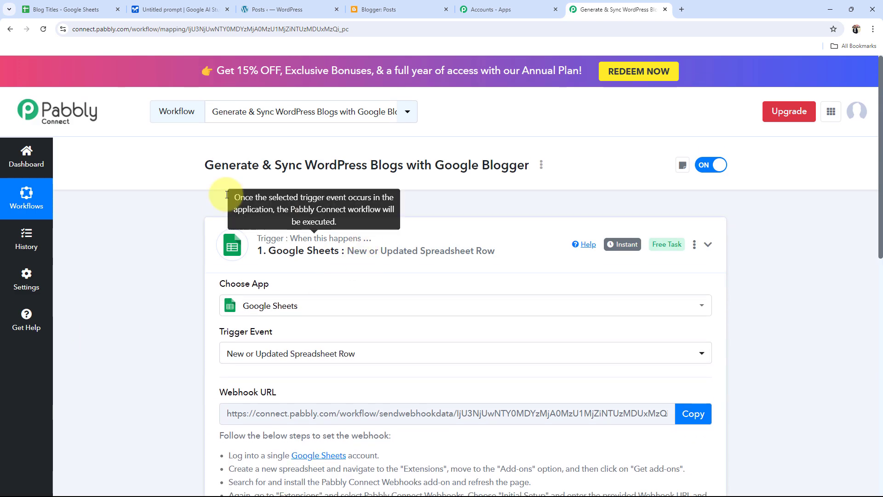
left_click(460, 241)
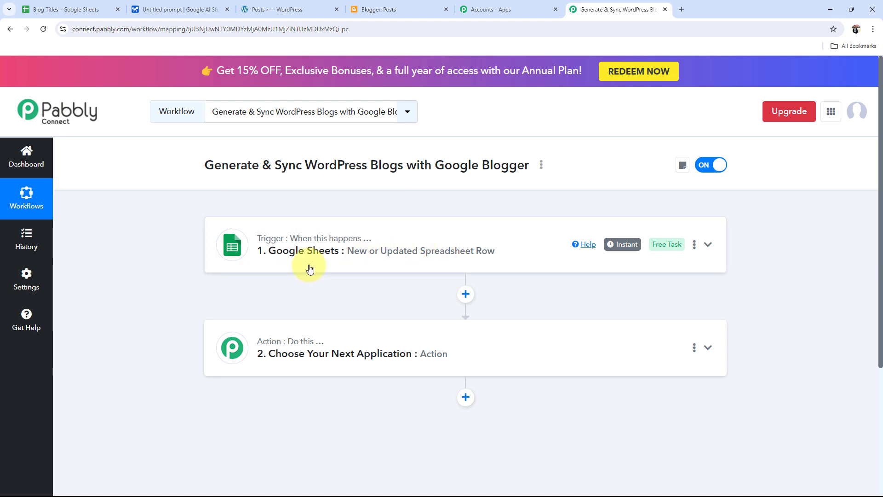
Set the workflow's second step to the Google Generative AI app with the Generate Content action event.
left_click(292, 341)
left_click(267, 255)
type("G")
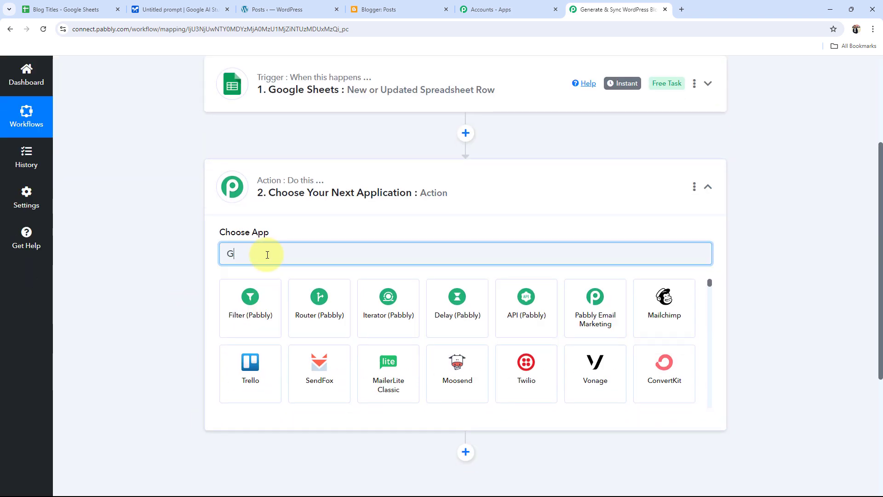
type("oogle G")
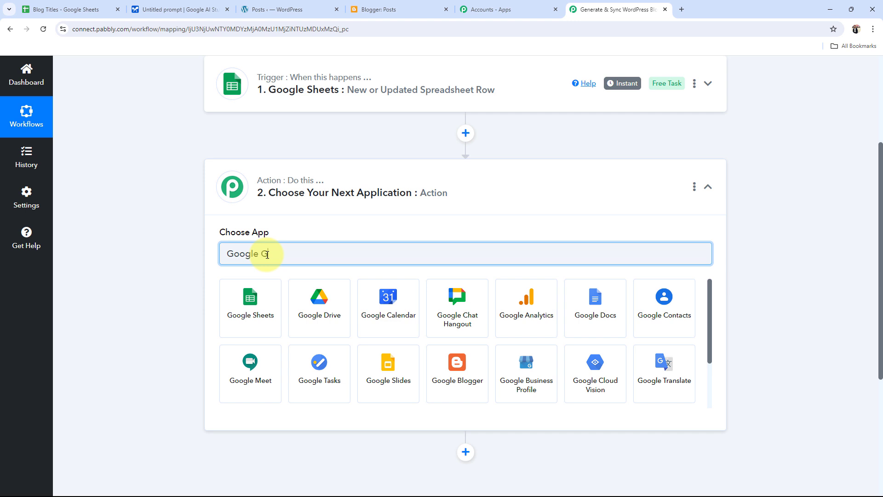
type("ene")
left_click(251, 298)
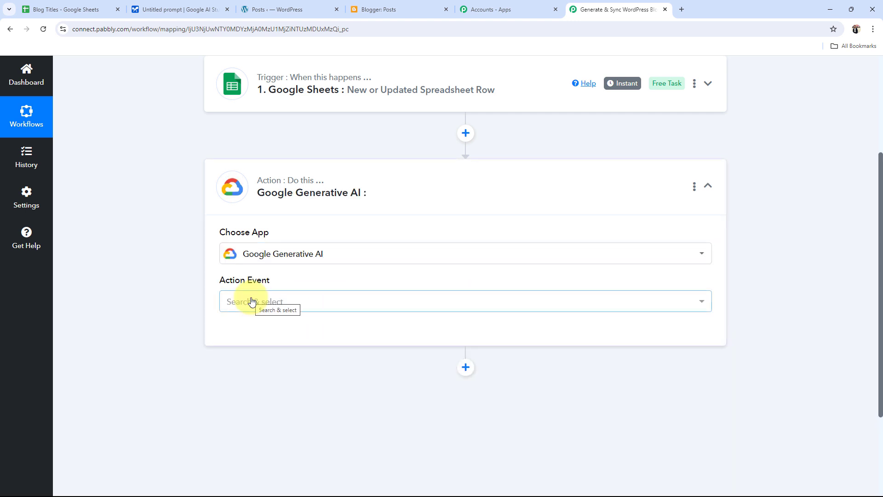
left_click(252, 302)
left_click(252, 355)
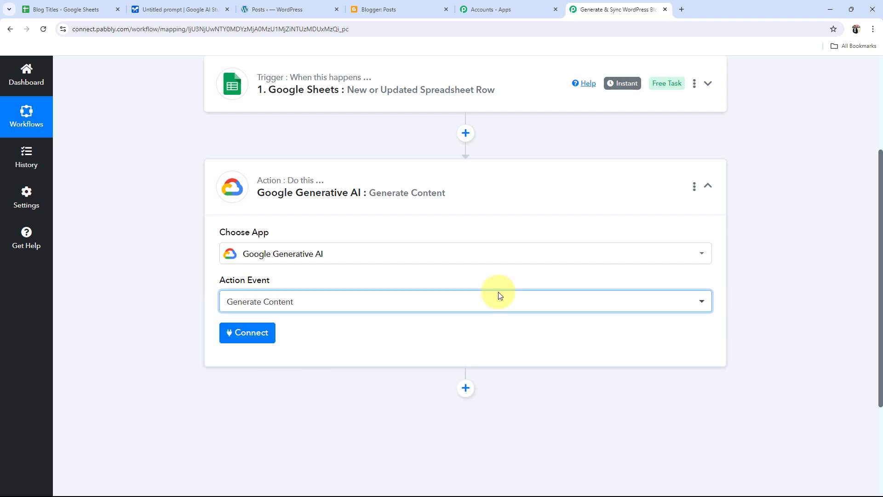
Start a new Google Generative AI connection for the action step instead of using the existing one.
left_click(247, 332)
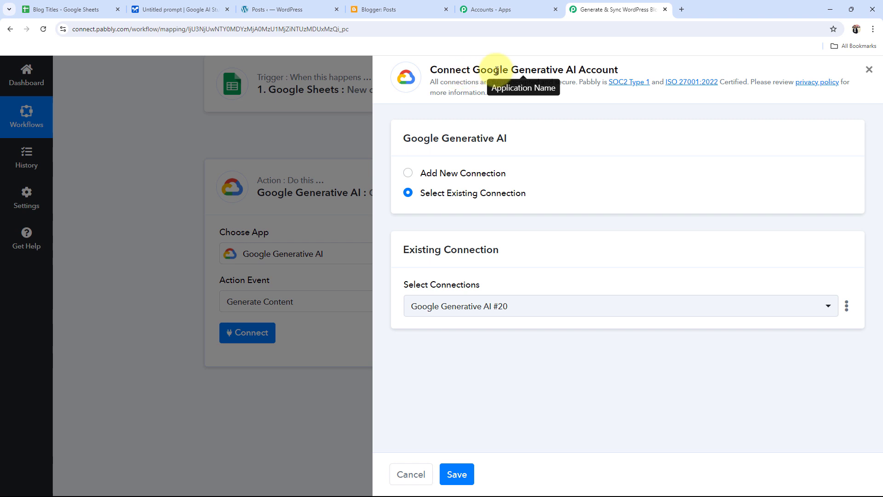
left_click_drag(470, 70, 631, 70)
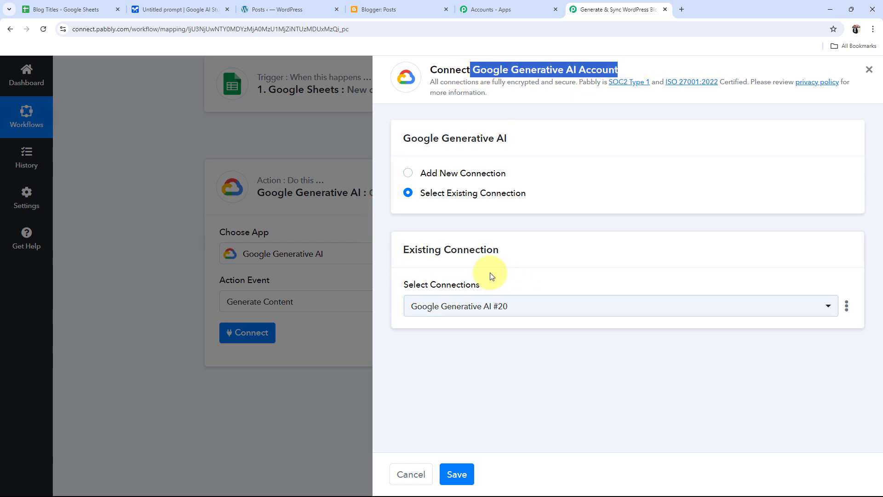
left_click(407, 176)
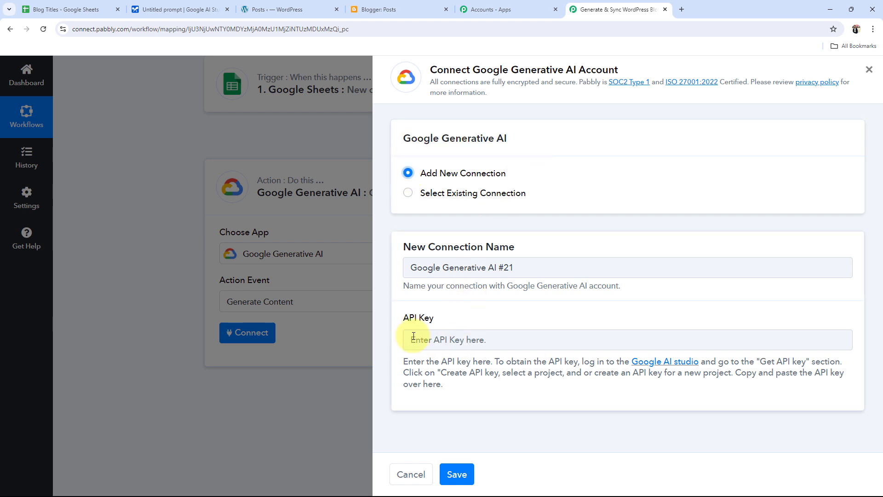
left_click_drag(400, 324, 443, 327)
left_click(498, 316)
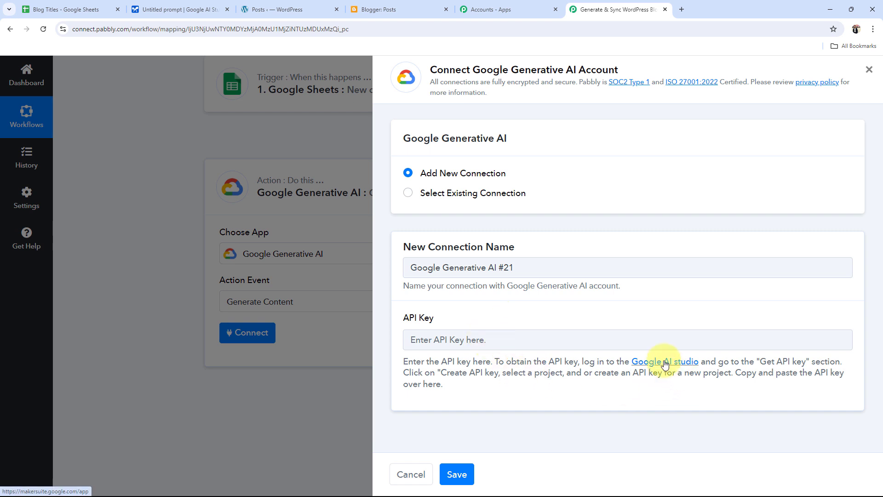
In Google AI Studio, create an API key in the existing Generative Language Client project and copy it.
left_click(152, 9)
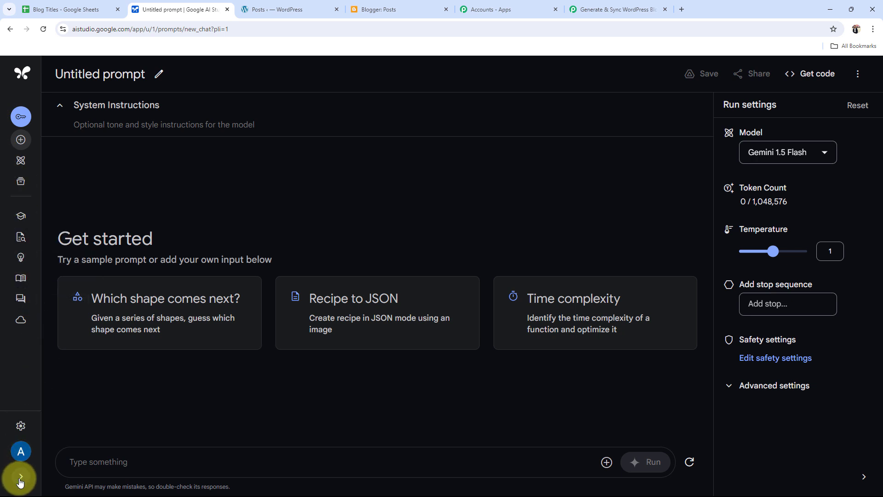
left_click(17, 118)
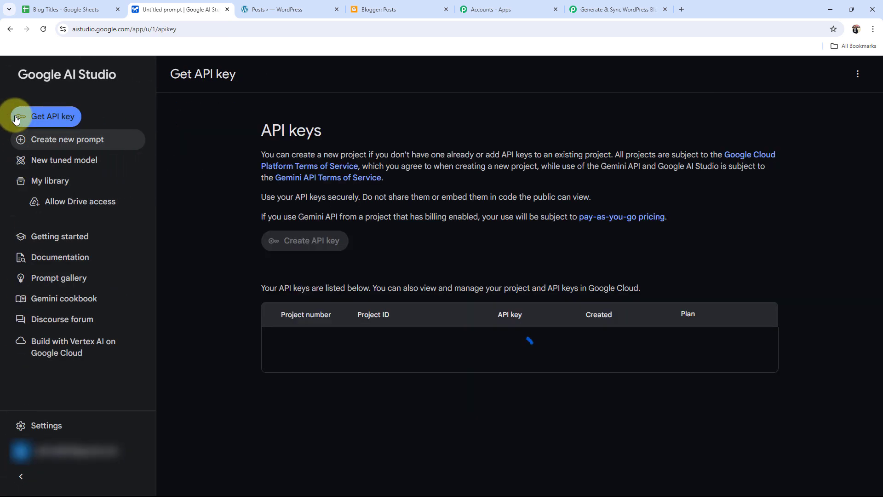
left_click(300, 241)
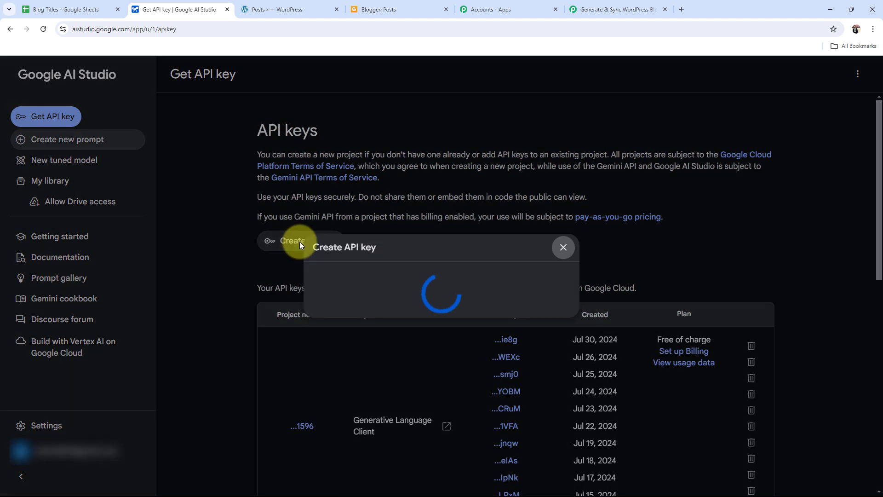
left_click(349, 285)
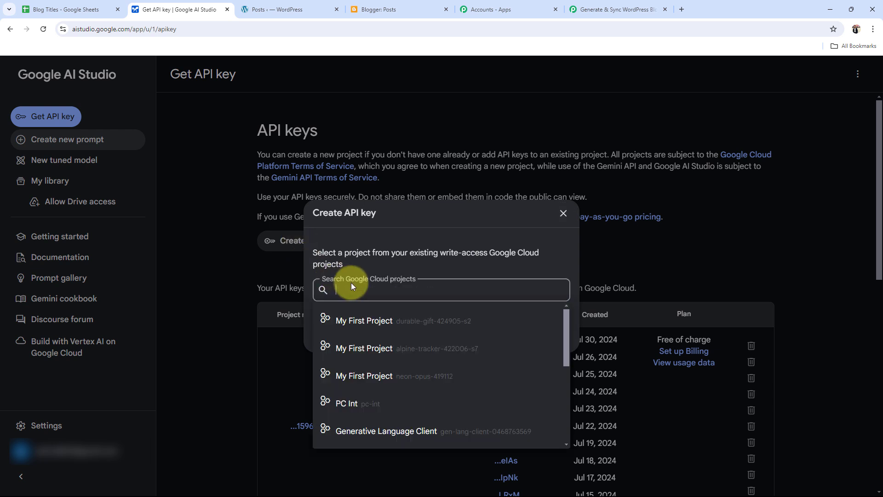
left_click(363, 429)
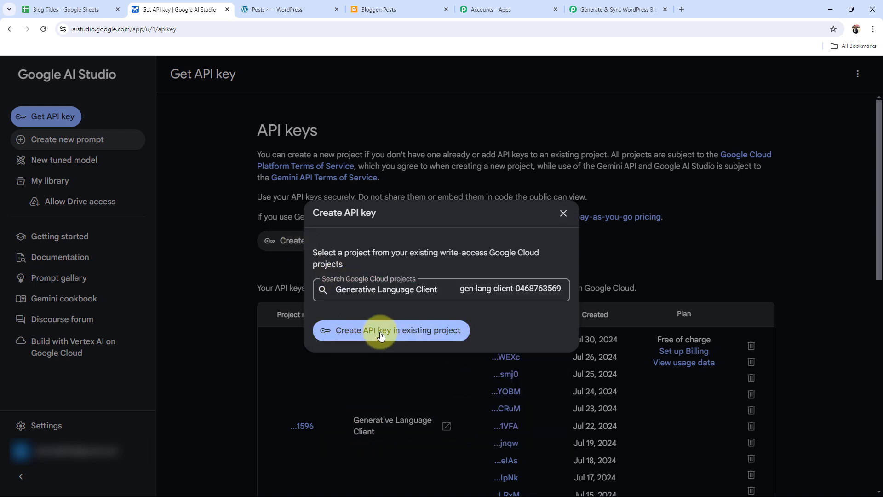
left_click(354, 331)
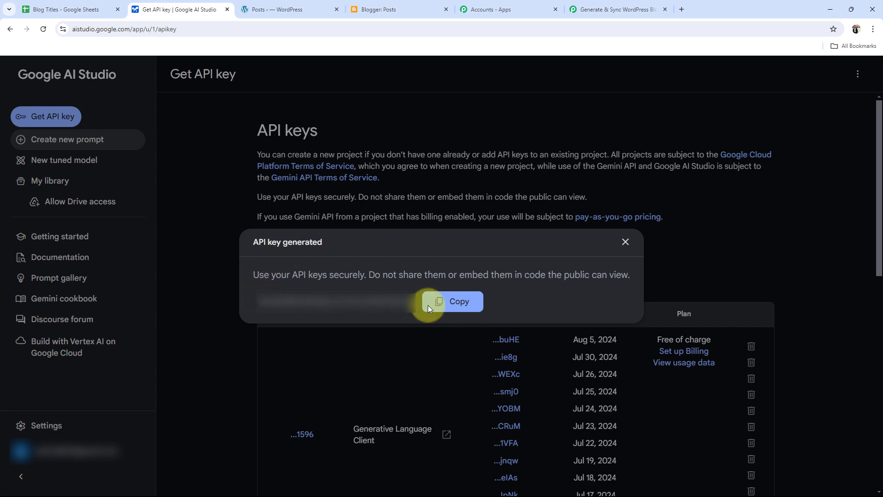
left_click(450, 302)
Back in Pabbly Connect, paste the API key into the new Google Generative AI connection and save it.
left_click(596, 18)
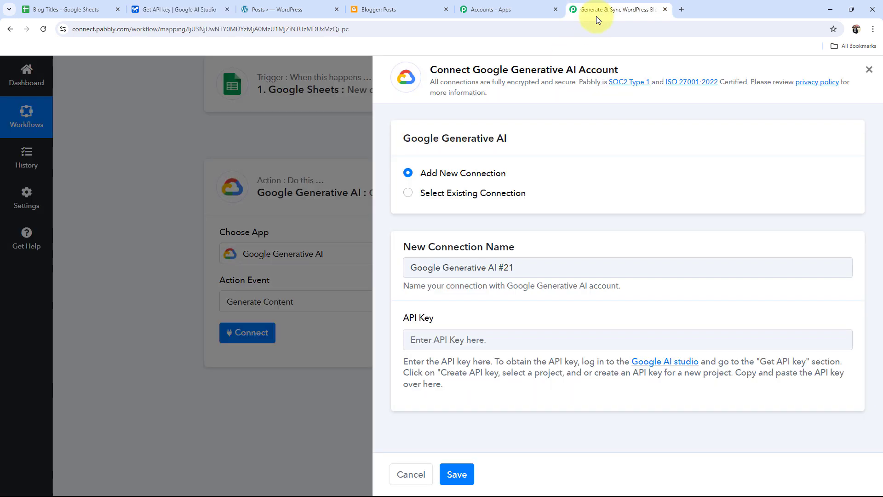
left_click(438, 344)
key("ctrl+v")
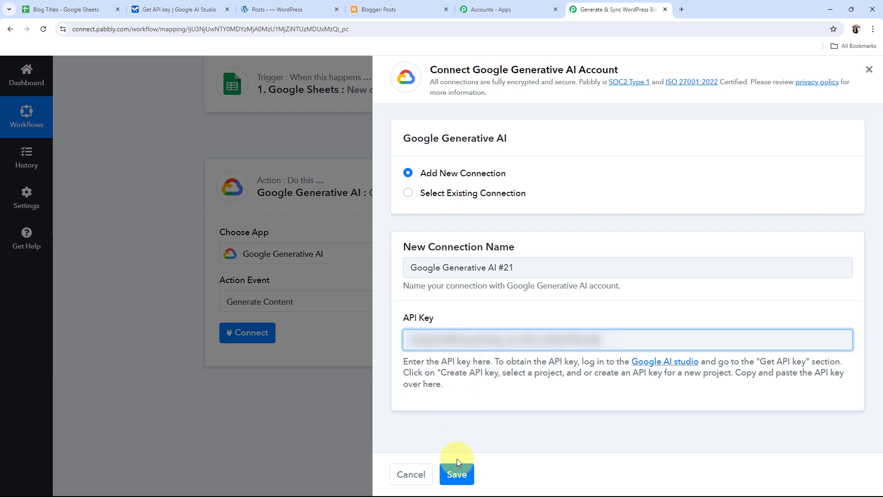
left_click(456, 474)
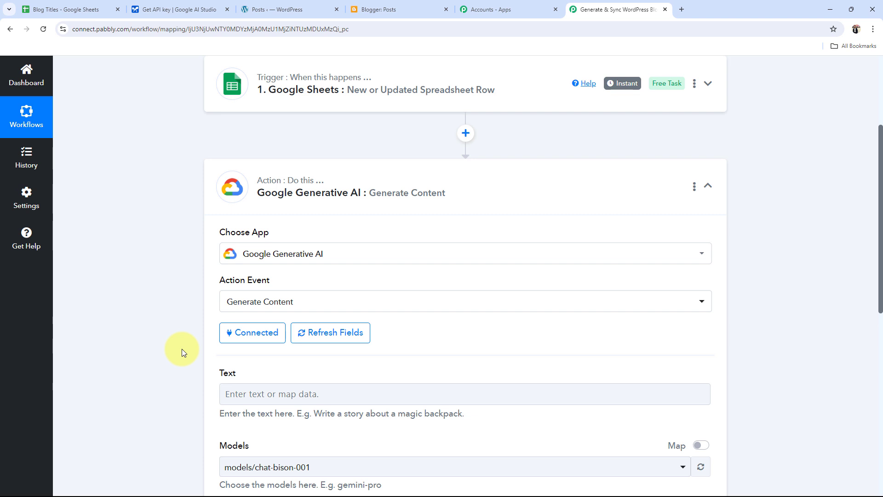
Fill the Text prompt with a travel blogger's request for a long-paragraph blog with HTML Tag on title, to post on Google Blogger and WordPress.
scroll(179, 349, "down", 2)
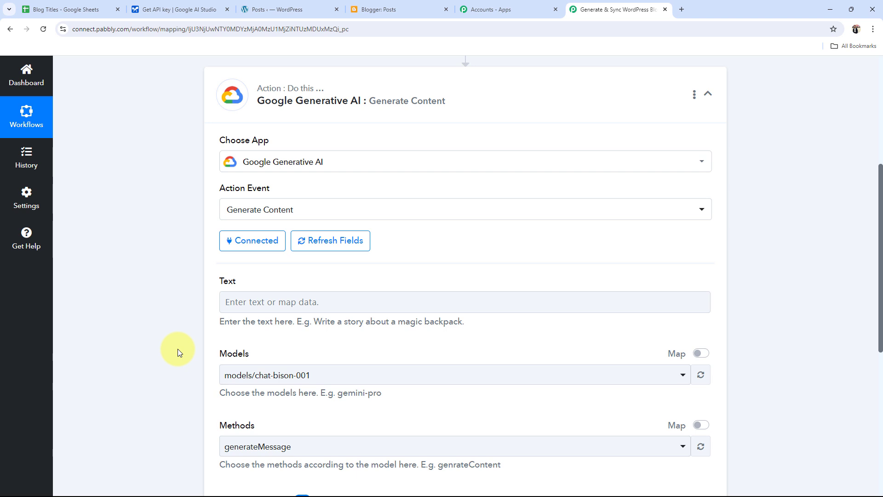
scroll(178, 350, "down", 1)
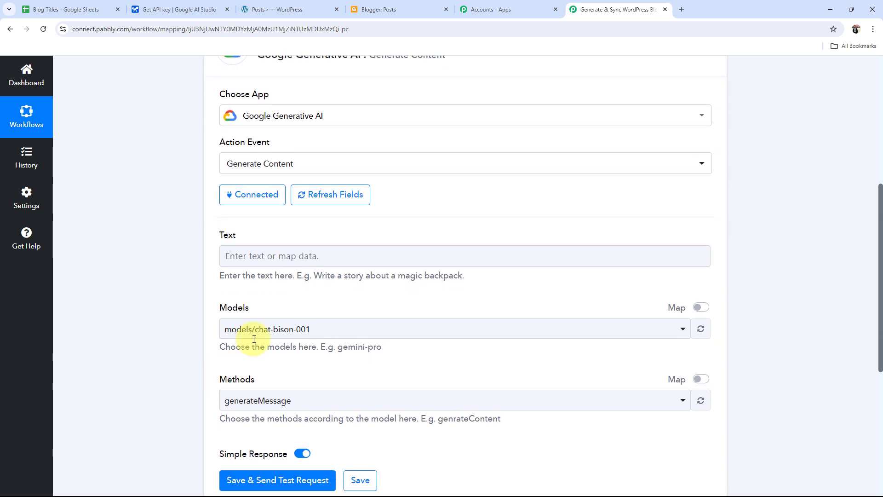
double_click(232, 235)
left_click(214, 260)
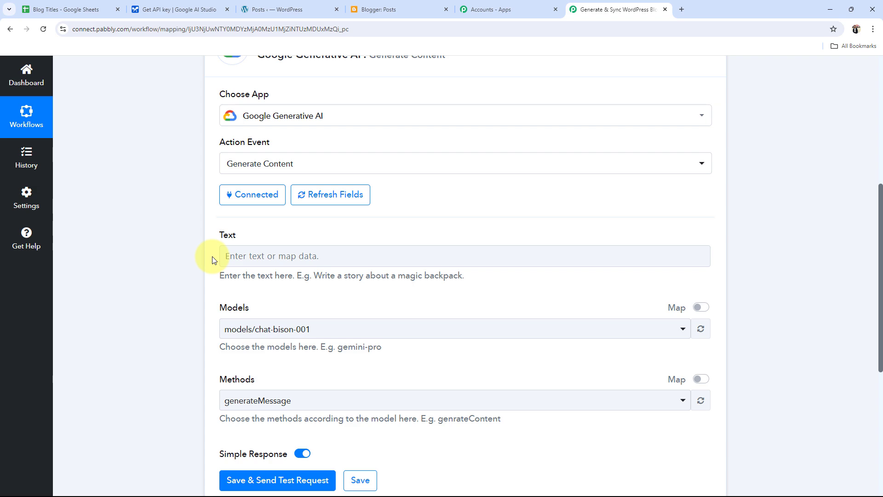
left_click(74, 9)
left_click(607, 10)
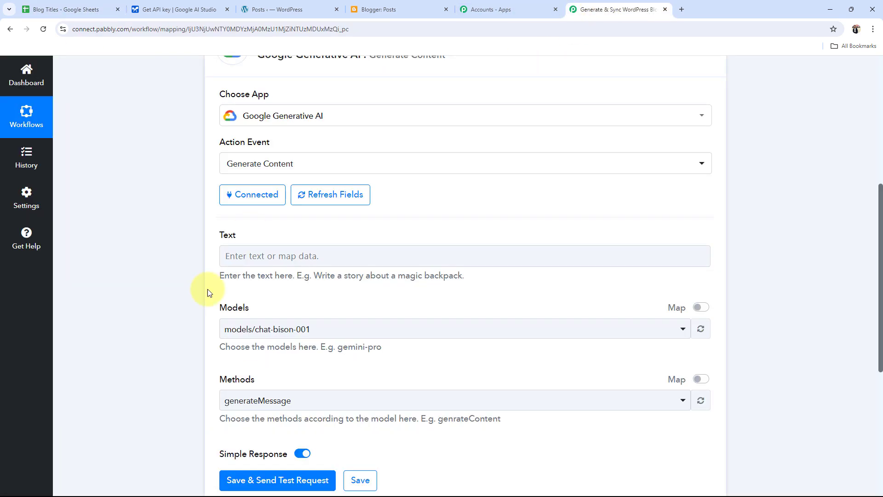
scroll(208, 292, "up", 1)
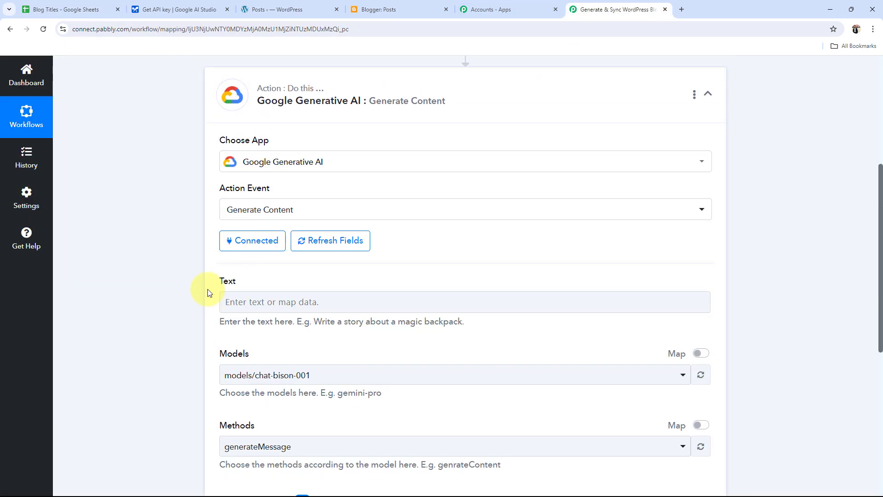
scroll(209, 293, "down", 1)
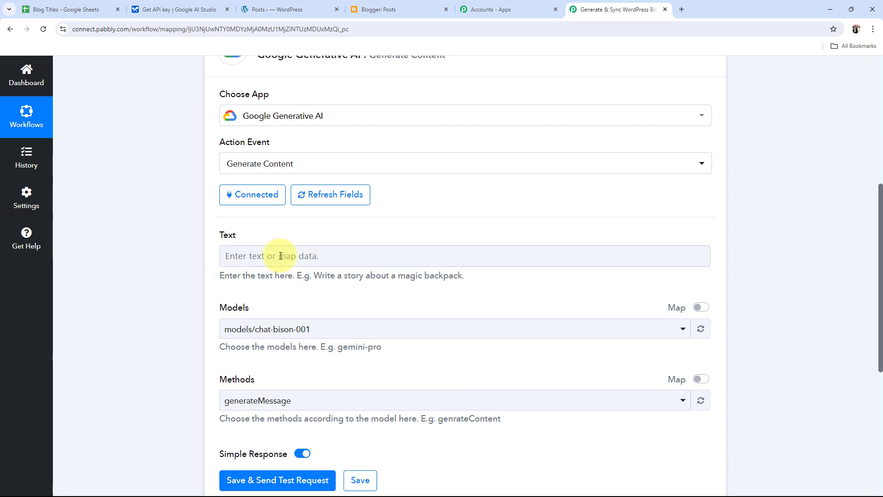
left_click(278, 256)
key("ctrl+v")
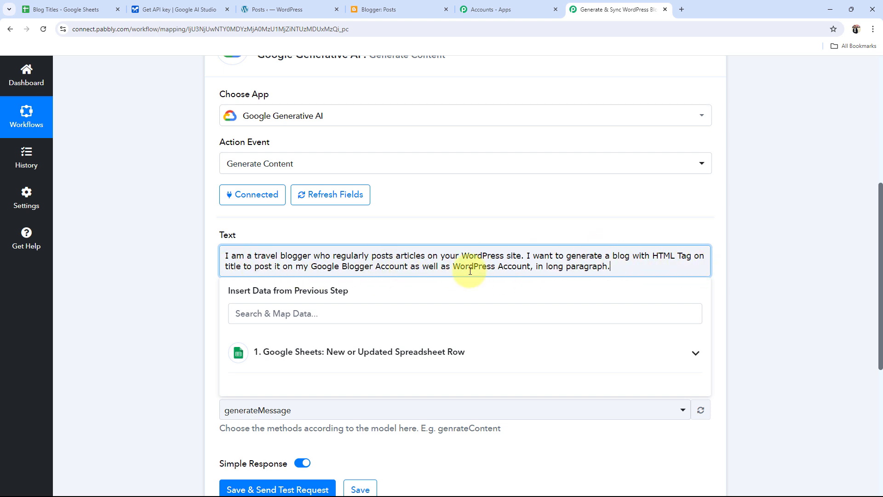
Replace the word "title" in the Text prompt with the Blog Titles value mapped from the Google Sheets trigger.
left_click_drag(239, 266, 228, 265)
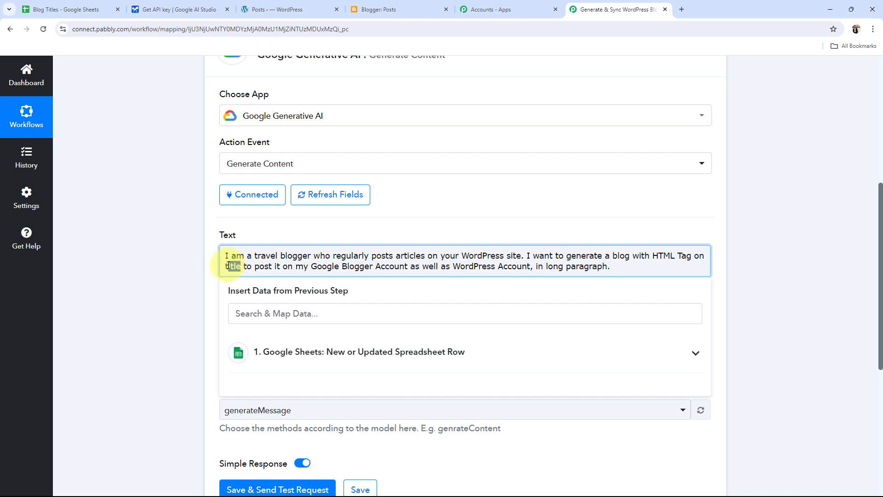
key("BackSpace")
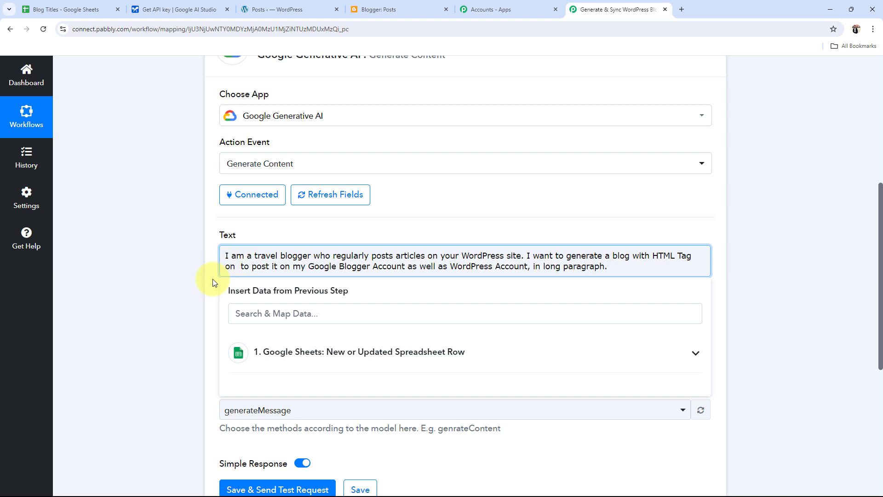
left_click(65, 9)
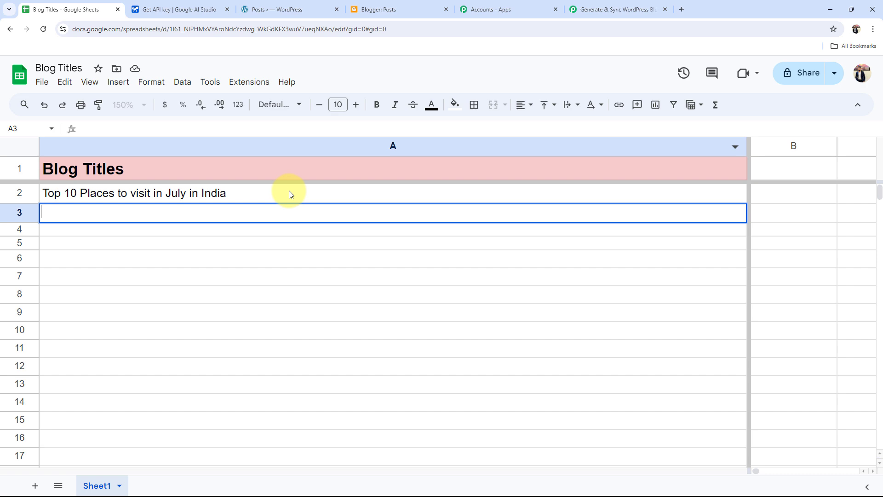
left_click(605, 4)
scroll(78, 268, "up", 7)
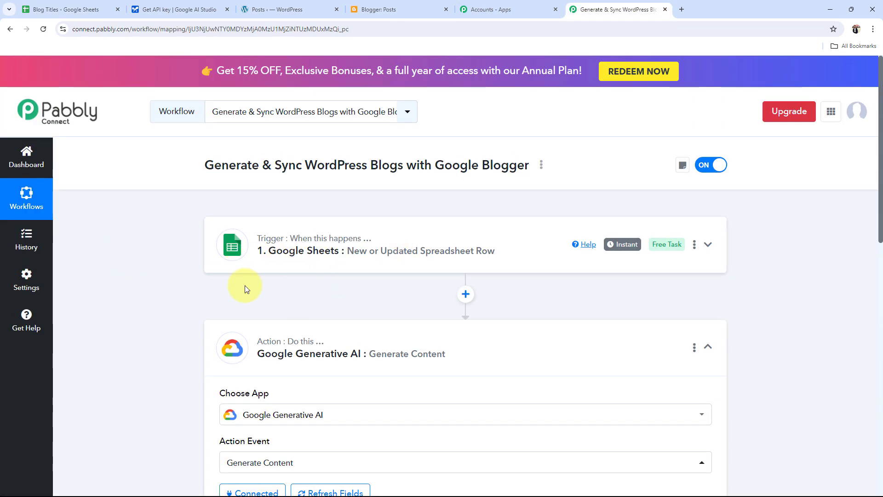
scroll(195, 316, "down", 5)
scroll(177, 319, "down", 2)
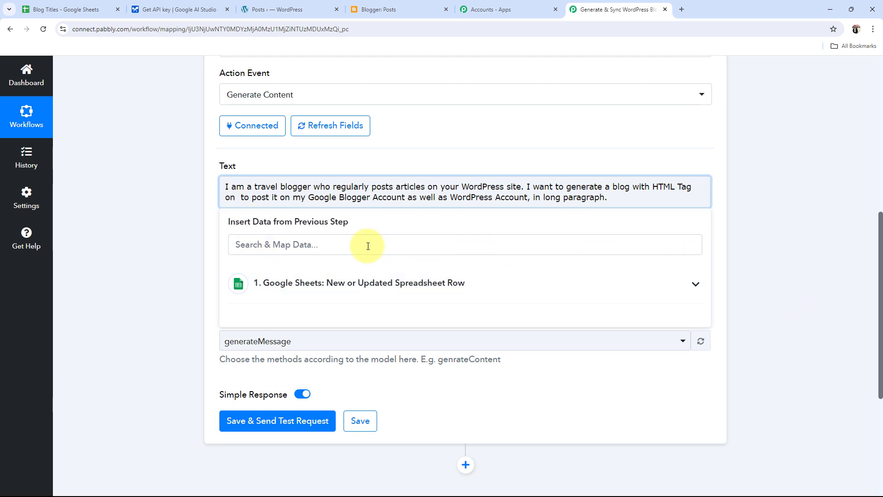
left_click(695, 288)
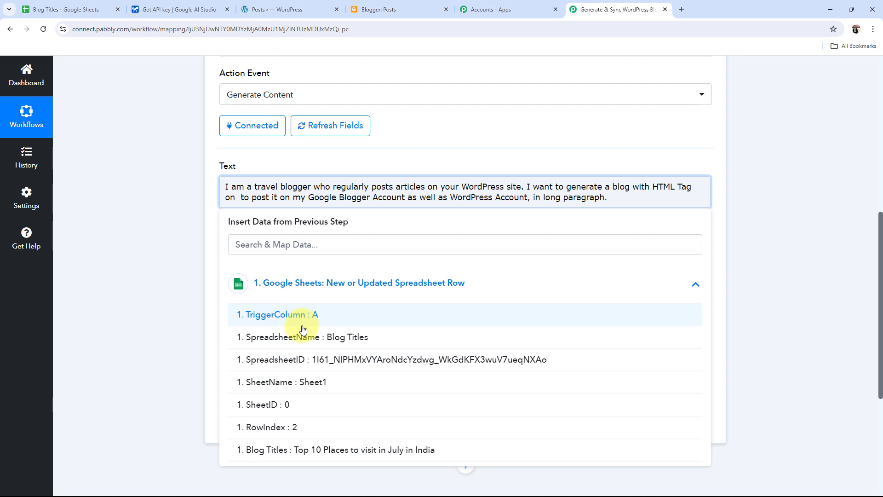
left_click(302, 450)
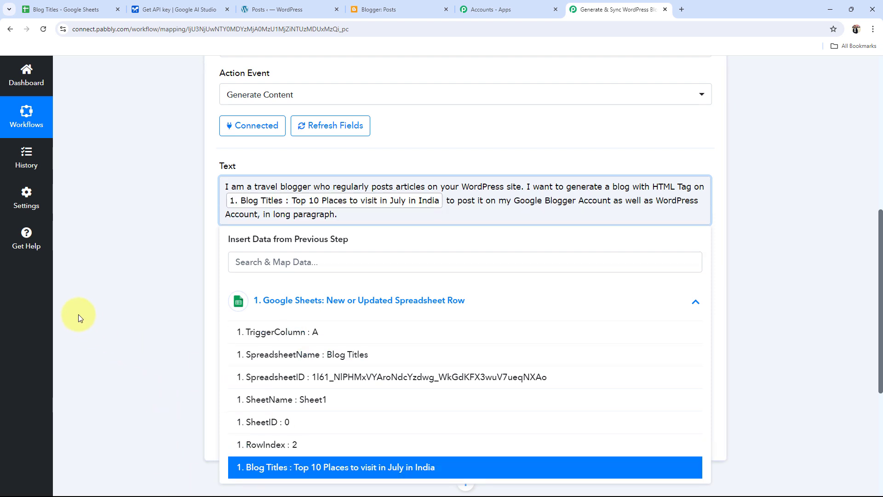
left_click(71, 271)
left_click(222, 198)
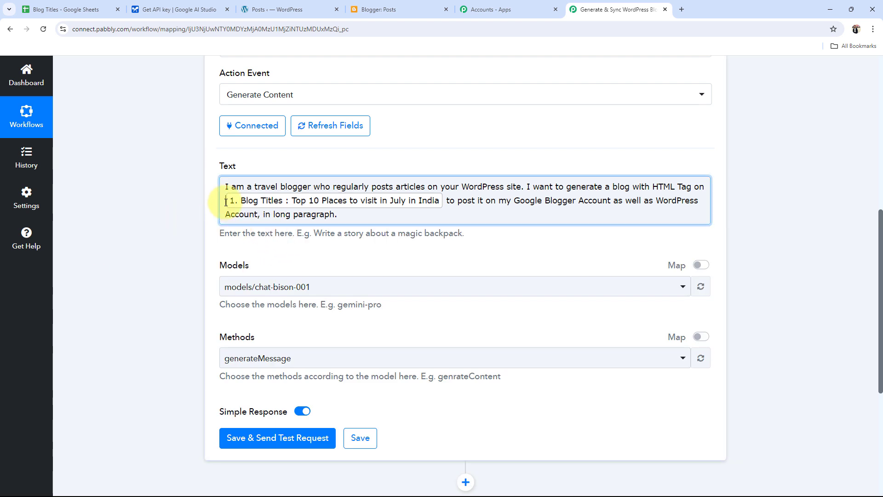
left_click(180, 213)
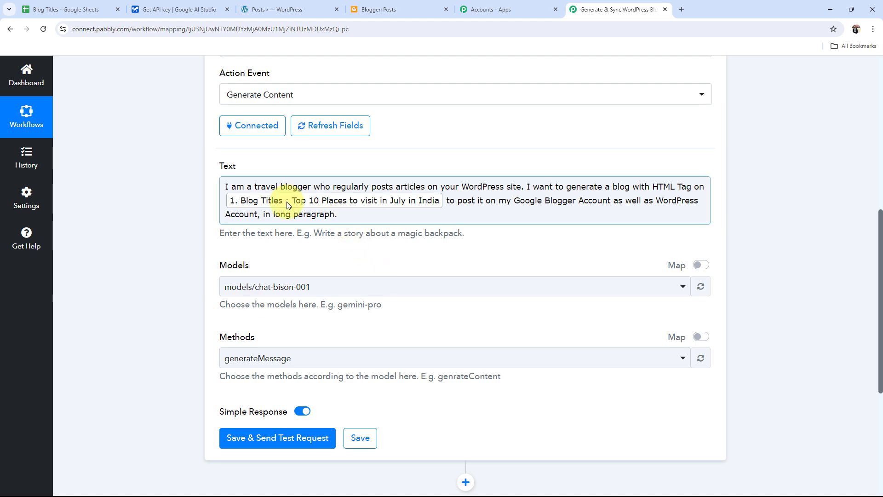
Review the title in the Blog Titles spreadsheet and the wording of the Text prompt with its mapped Blog Titles value in Pabbly Connect.
left_click(457, 208)
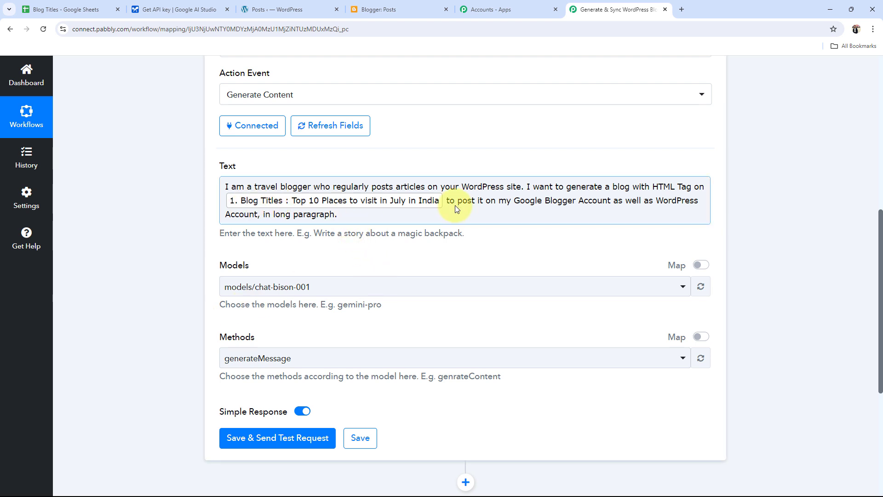
left_click(68, 8)
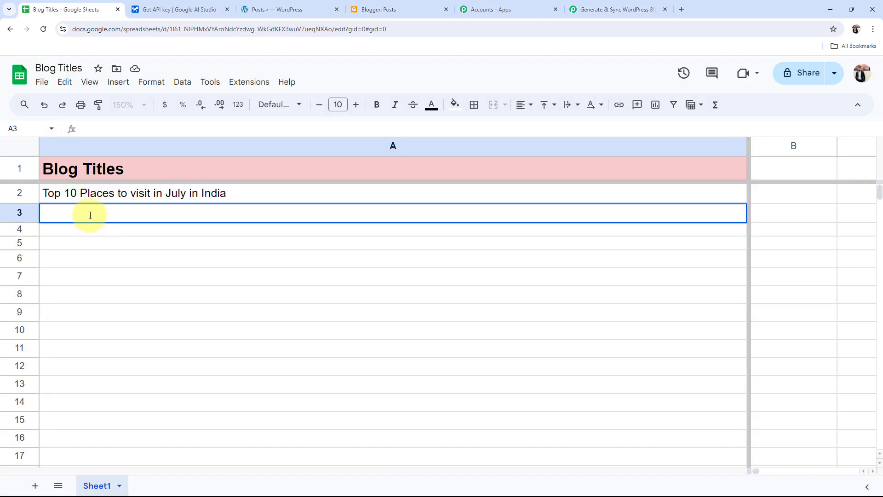
left_click(330, 272)
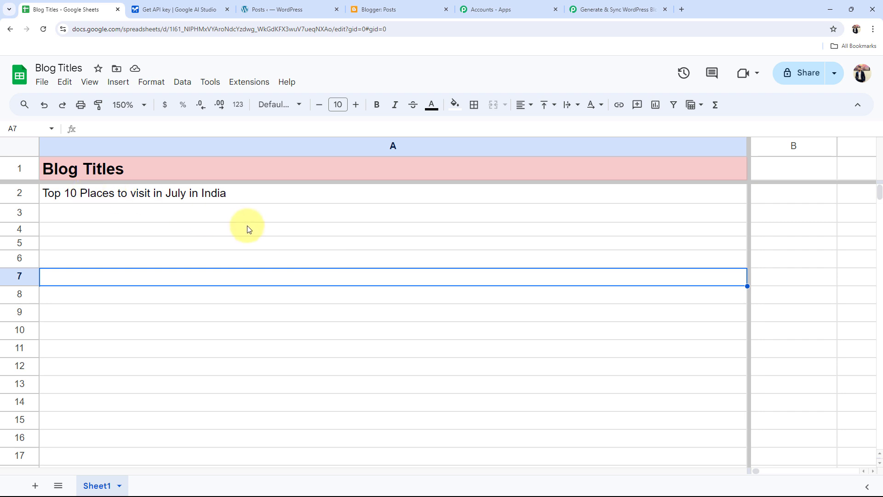
left_click(124, 215)
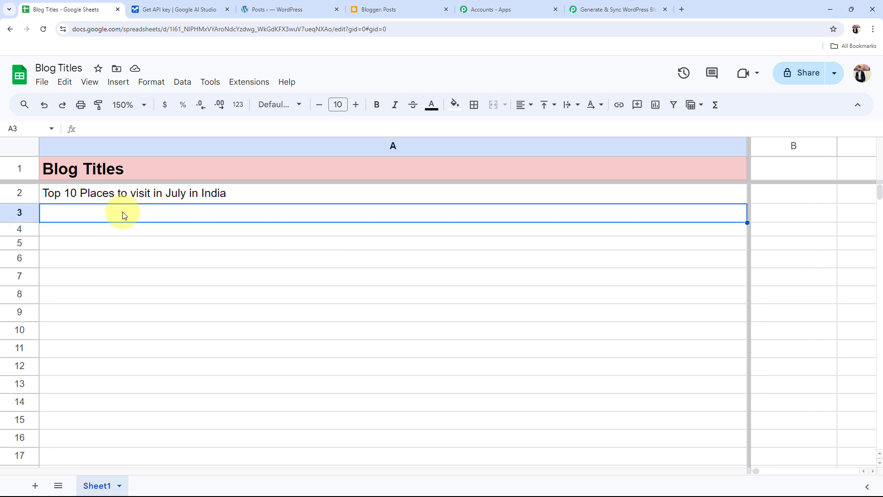
left_click(606, 9)
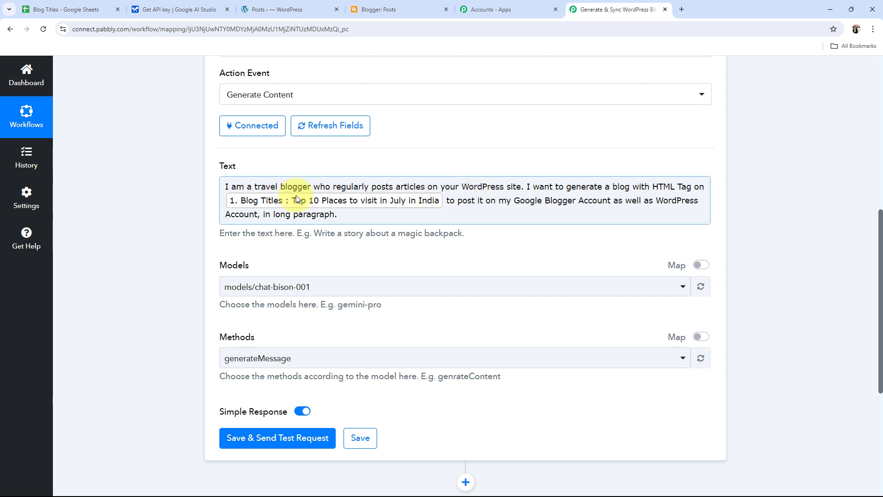
left_click_drag(236, 186, 542, 201)
left_click(161, 222)
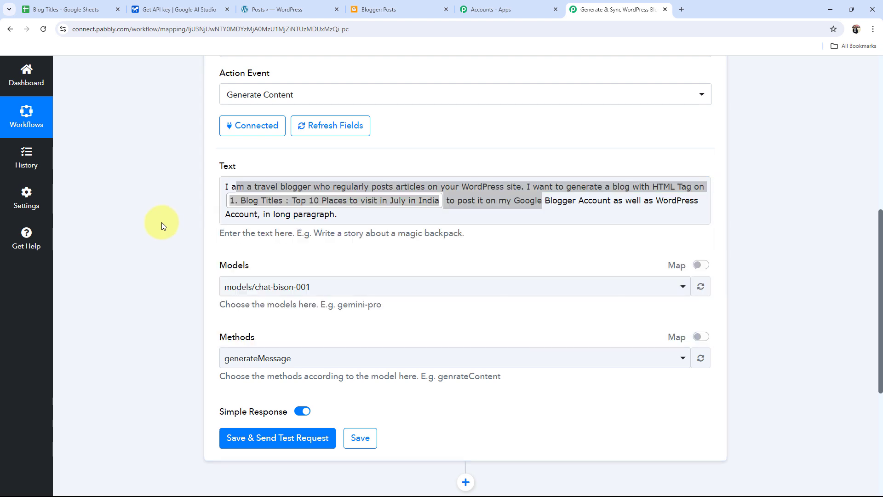
left_click(330, 214)
left_click(171, 278)
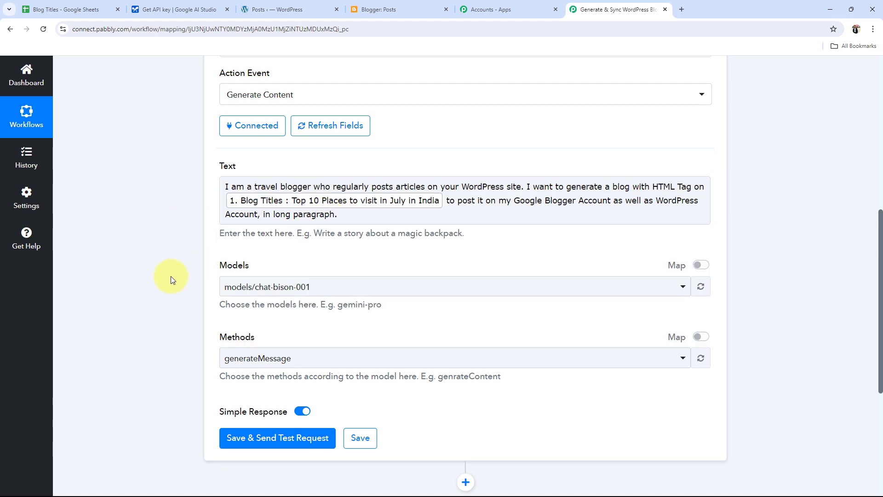
Set the model to models/gemini-1.0-pro, and save and send a test request for the Generate Content action.
scroll(197, 292, "down", 2)
left_click(224, 196)
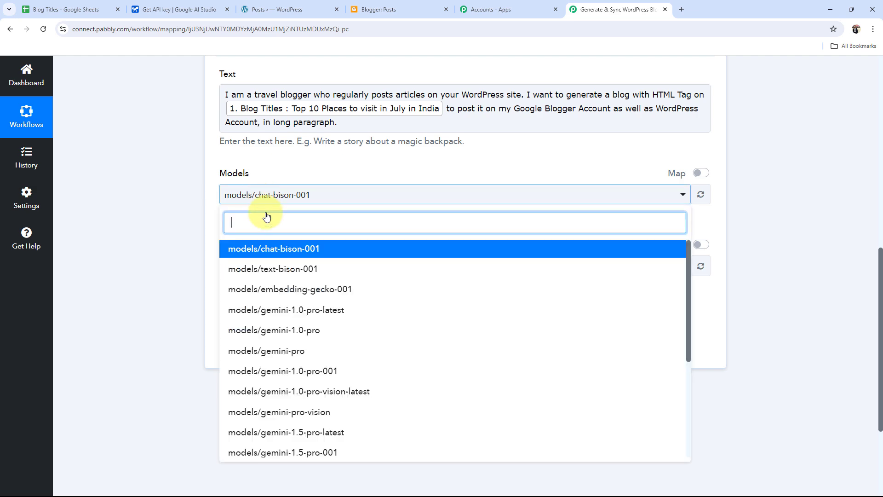
left_click(279, 330)
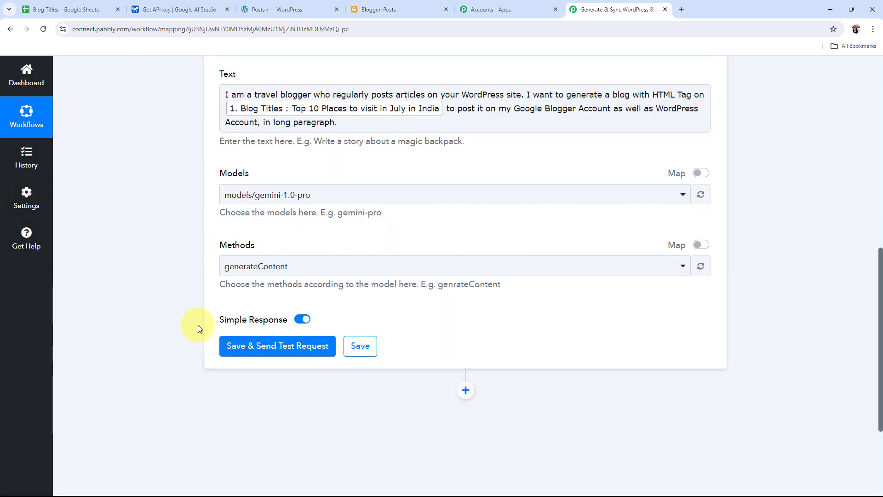
left_click(261, 356)
scroll(218, 346, "up", 3)
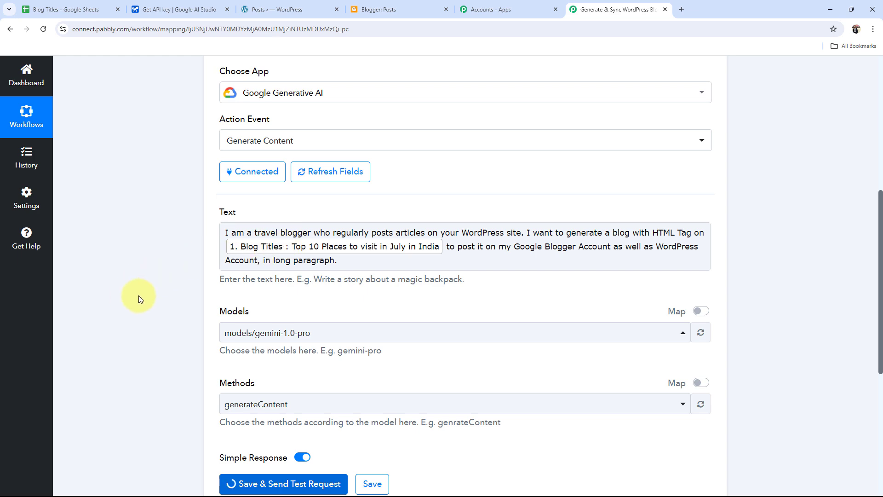
Enlarge the generated text value in the received response and read through the whole blog with its HTML heading tags.
scroll(91, 256, "down", 8)
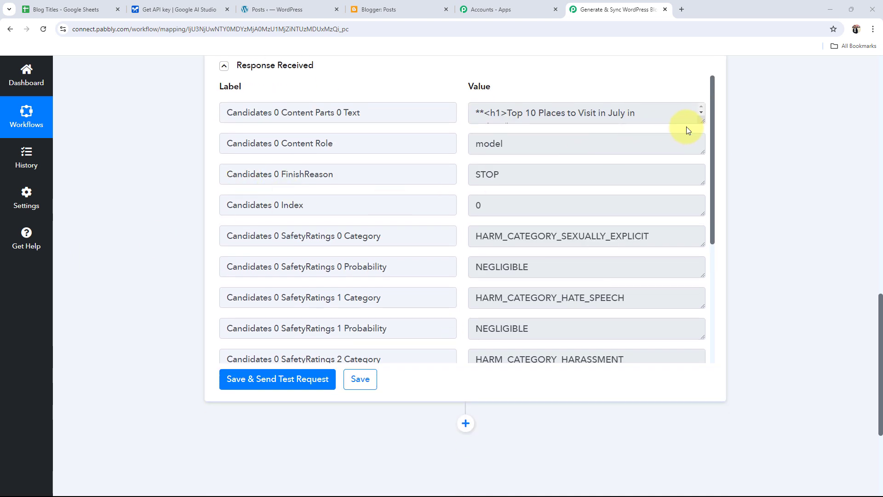
left_click_drag(702, 122, 709, 493)
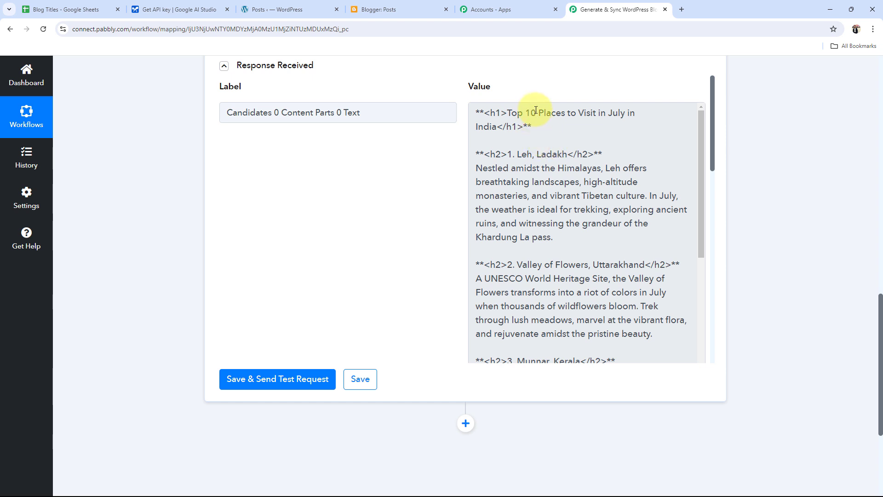
left_click(495, 114)
triple_click(495, 114)
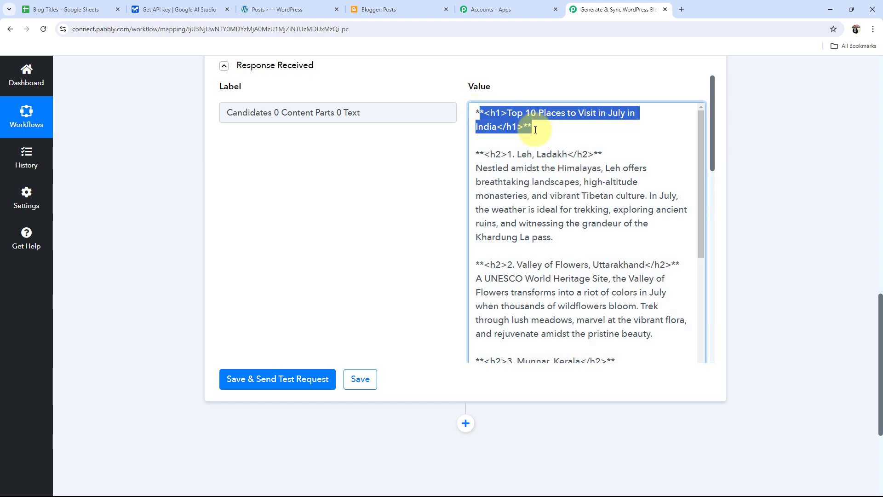
left_click(503, 104)
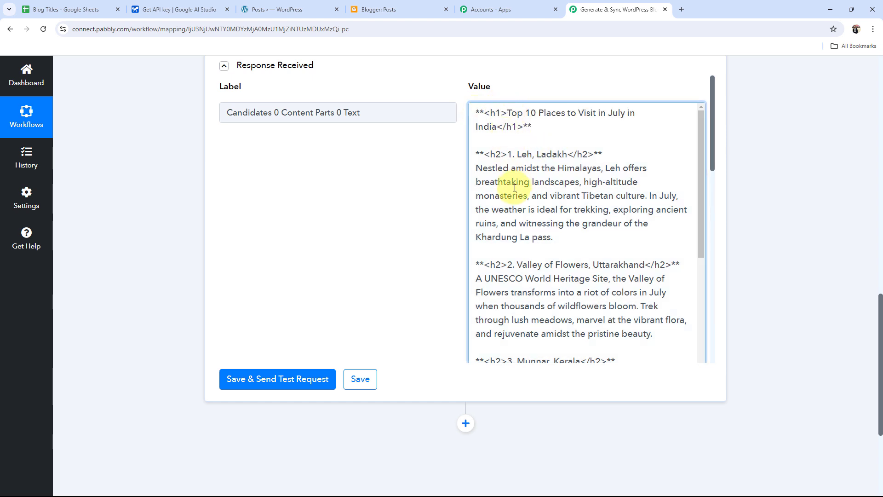
scroll(520, 166, "down", 8)
scroll(525, 158, "down", 5)
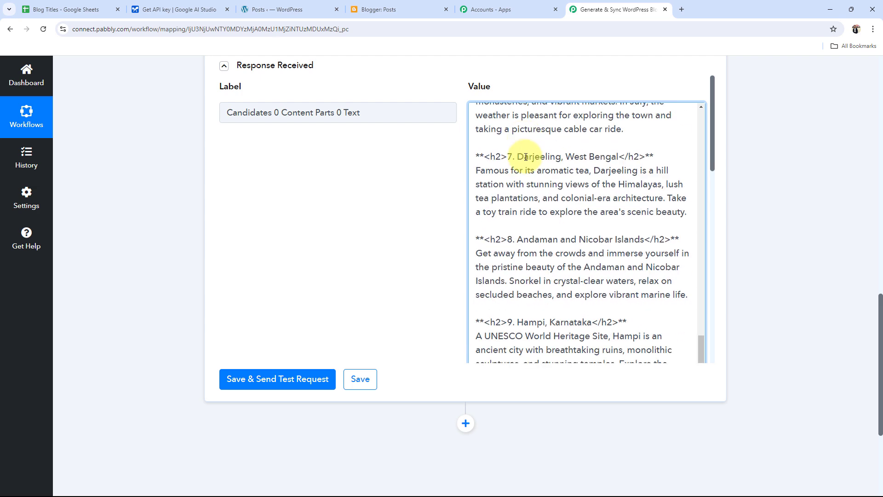
scroll(563, 220, "down", 5)
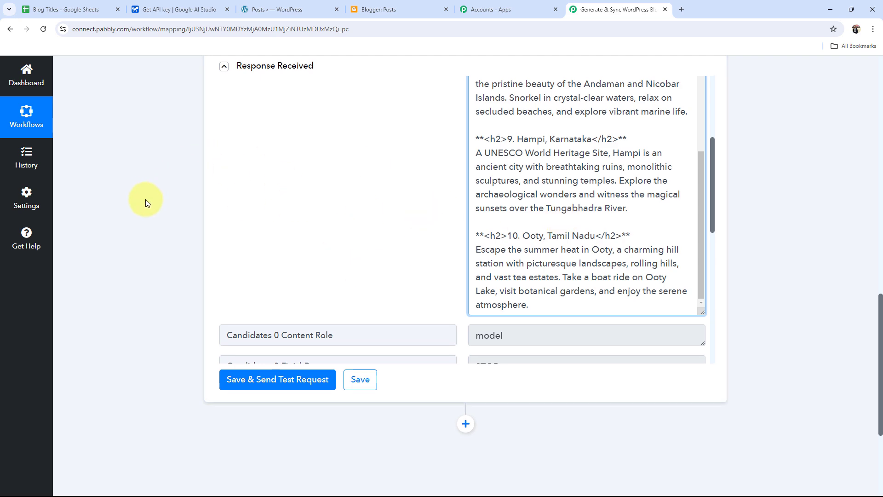
scroll(146, 199, "up", 15)
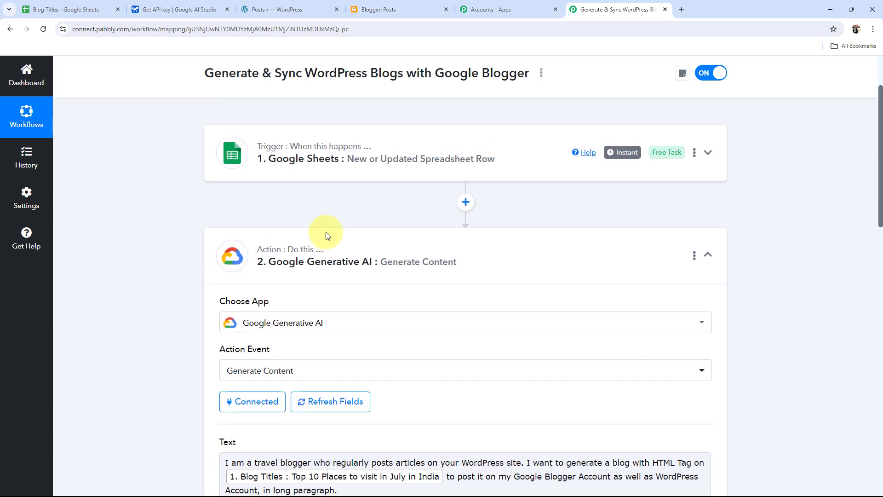
Collapse the Google Generative AI step and check the title in cell A2 of the Blog Titles spreadsheet in Google Sheets, returning to Pabbly Connect.
left_click(334, 252)
left_click(63, 5)
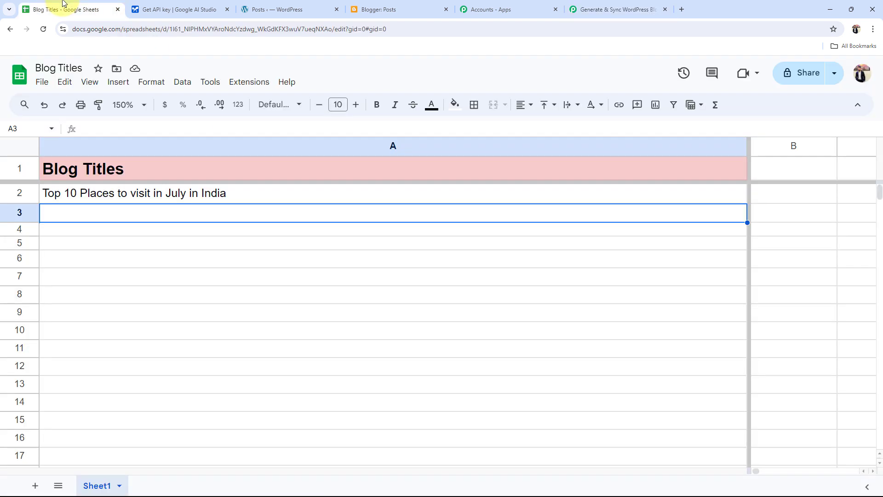
left_click(141, 192)
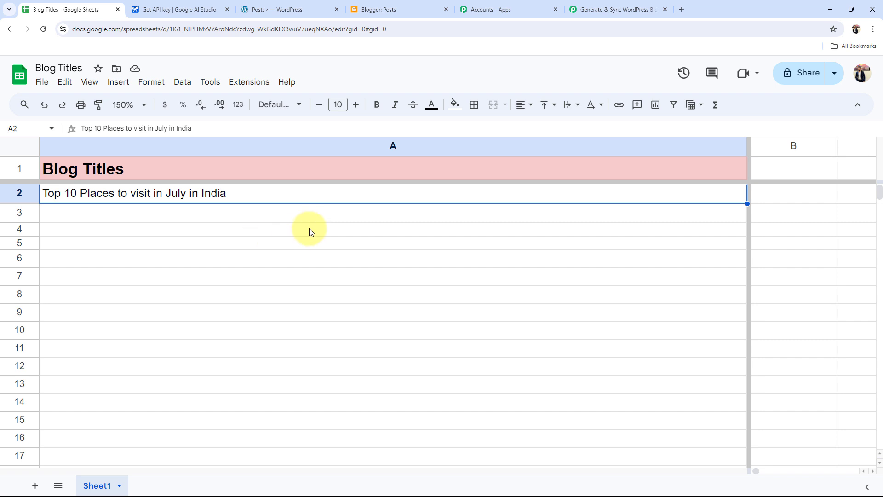
left_click(593, 9)
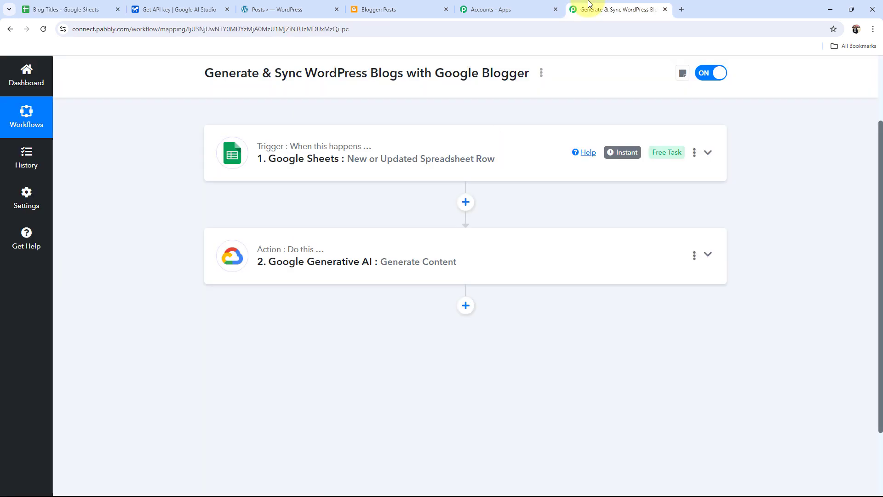
Add a WordPress action with the Create a Post event after the Google Generative AI step.
left_click(466, 307)
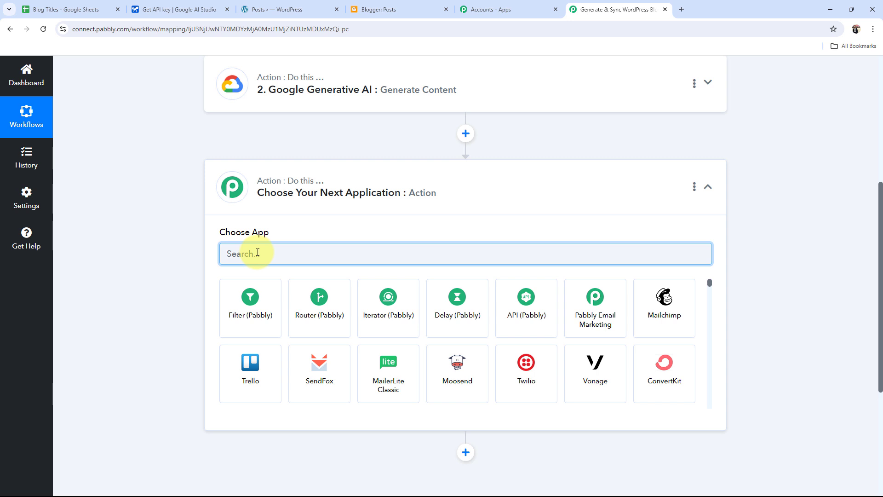
type("Word")
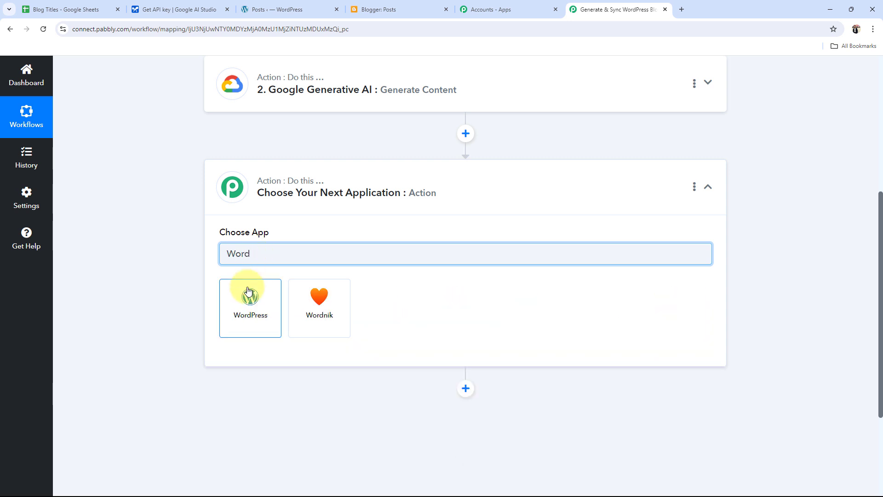
left_click(248, 291)
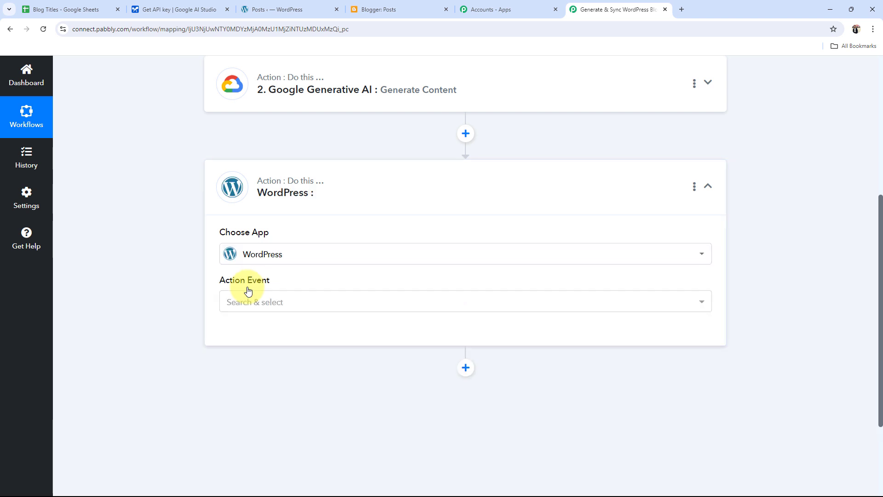
left_click(244, 304)
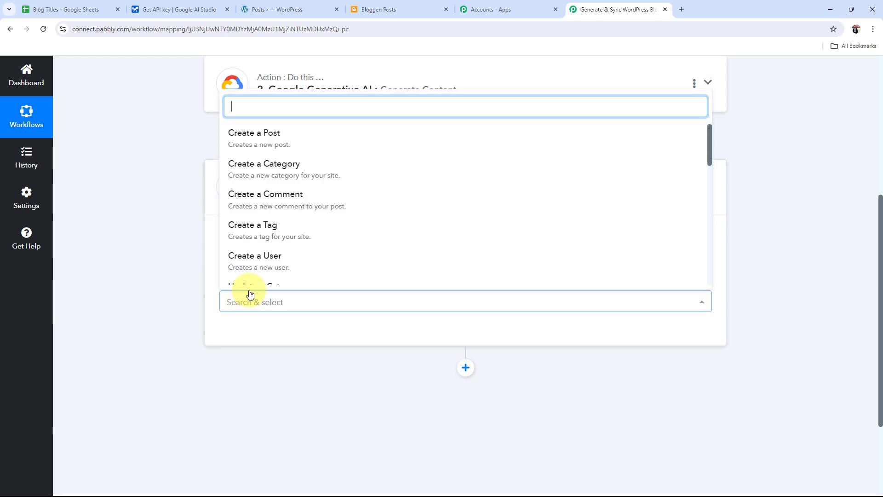
left_click(246, 141)
Start a new WordPress connection for the Create a Post action and review its username, password and Base URL fields.
left_click(264, 332)
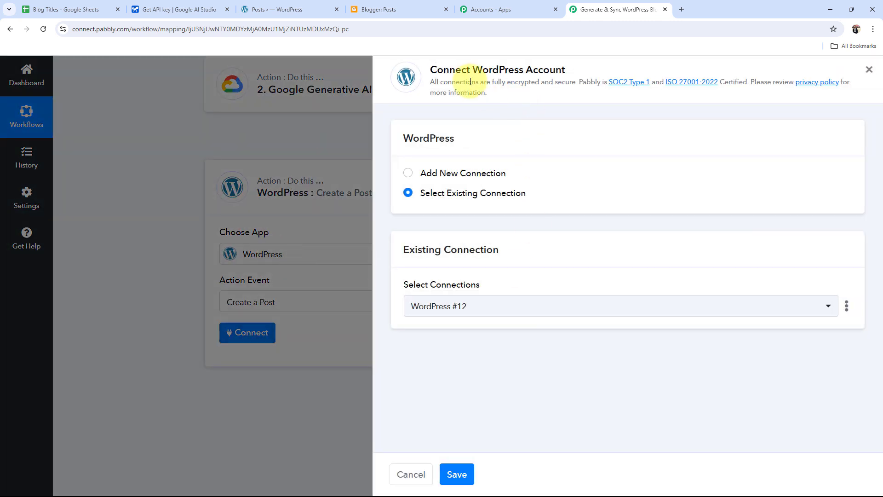
left_click_drag(472, 70, 650, 69)
left_click(385, 251)
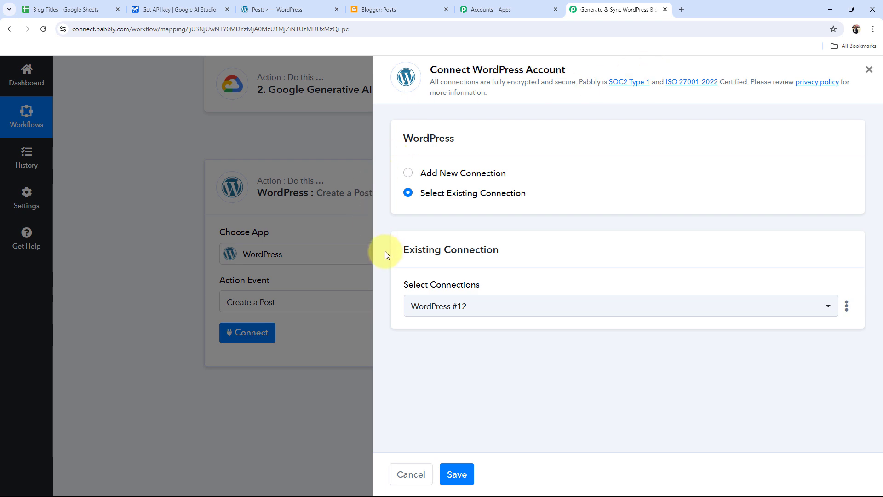
left_click(409, 174)
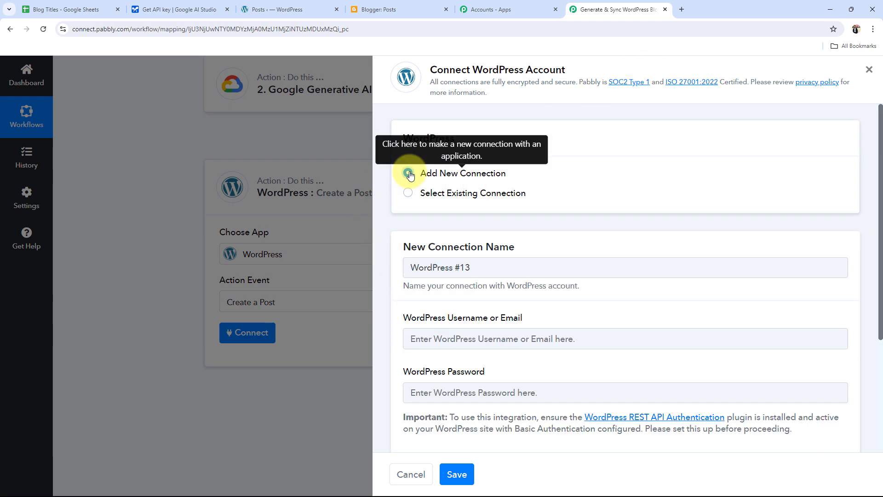
scroll(420, 306, "down", 4)
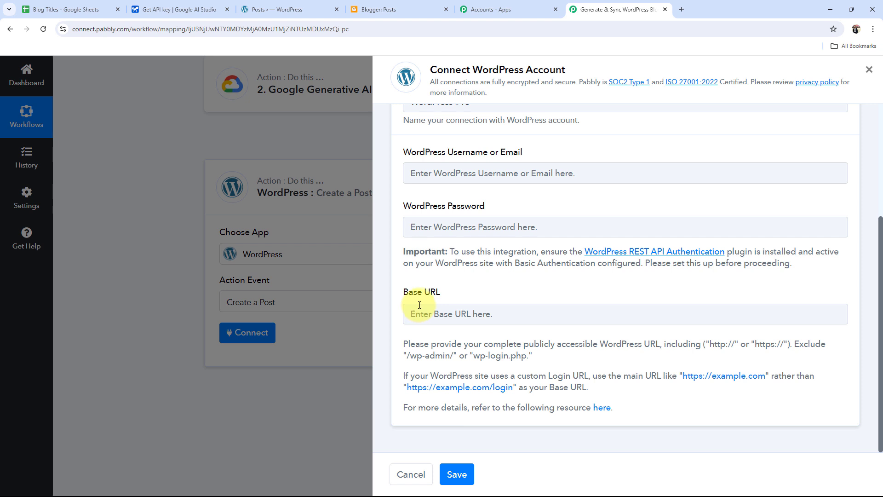
left_click_drag(401, 155, 549, 151)
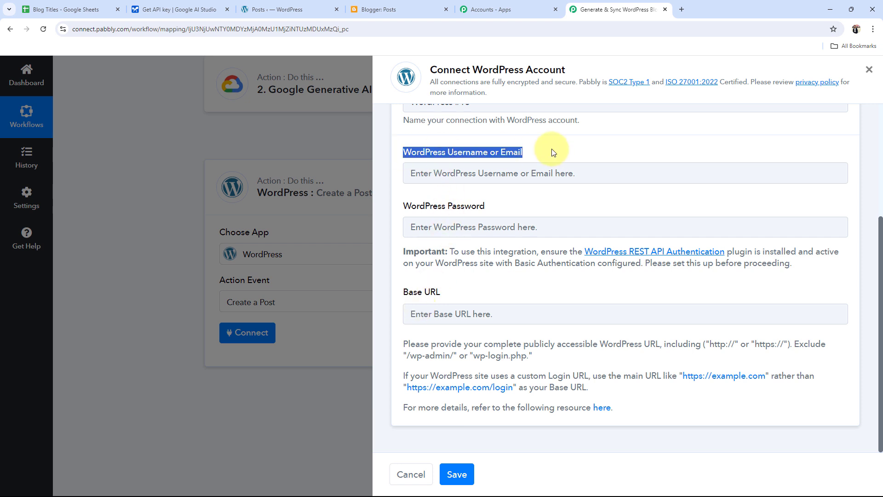
left_click_drag(411, 205, 514, 217)
left_click_drag(401, 306, 457, 301)
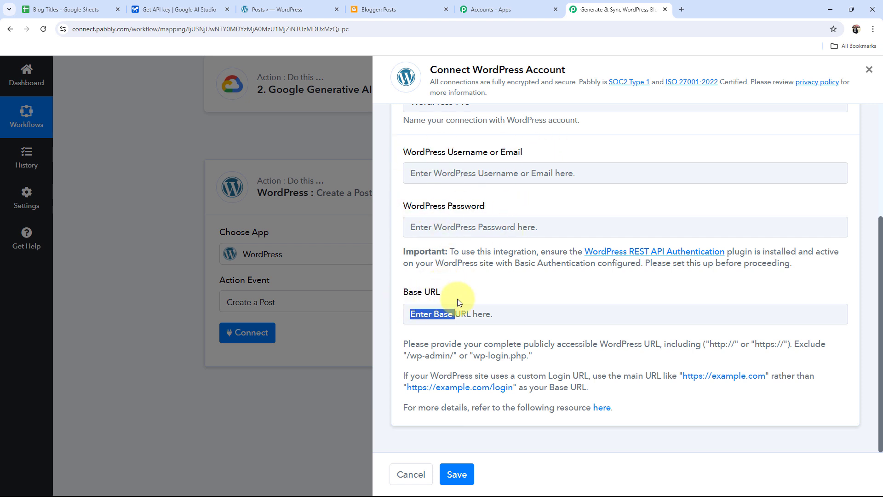
left_click(390, 326)
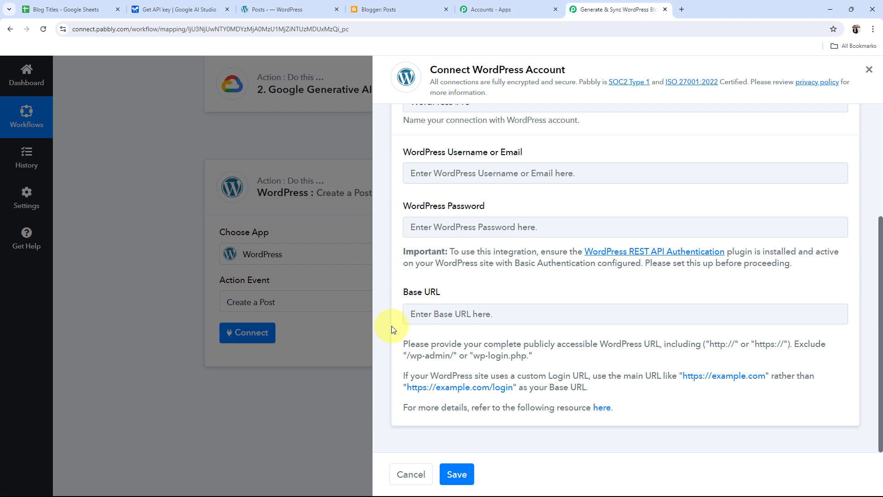
left_click(276, 10)
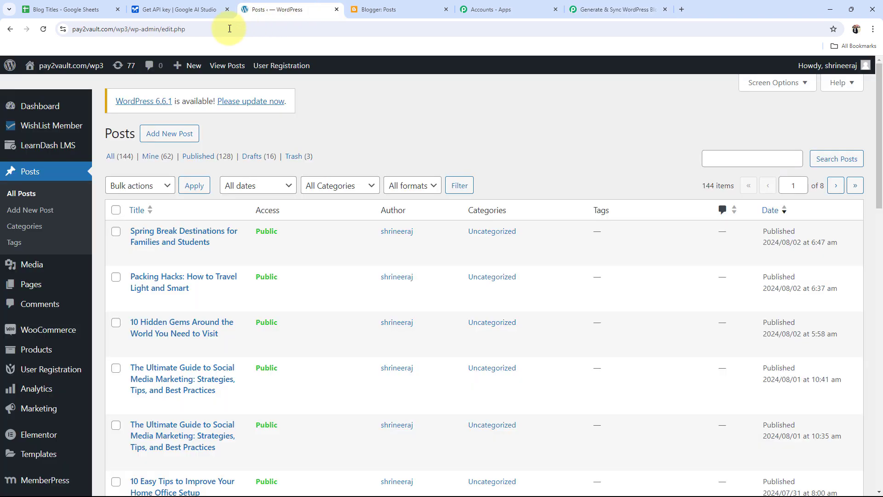
left_click(112, 29)
left_click(118, 29)
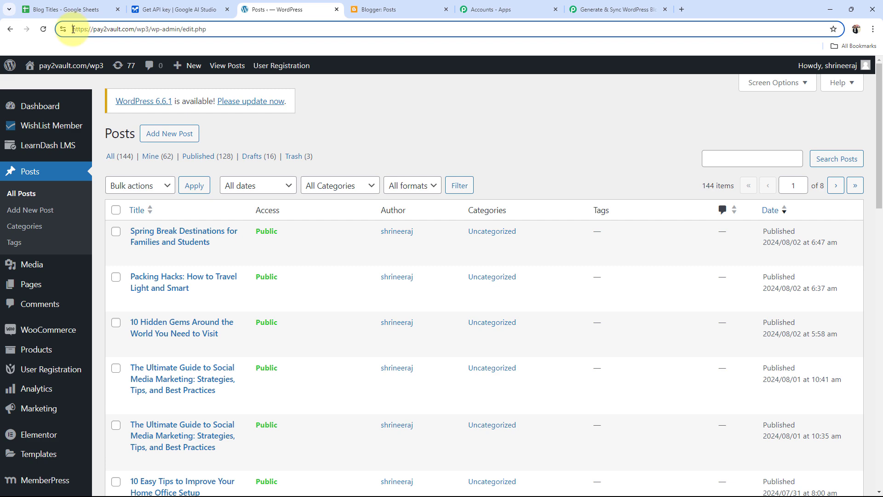
left_click_drag(72, 30, 150, 31)
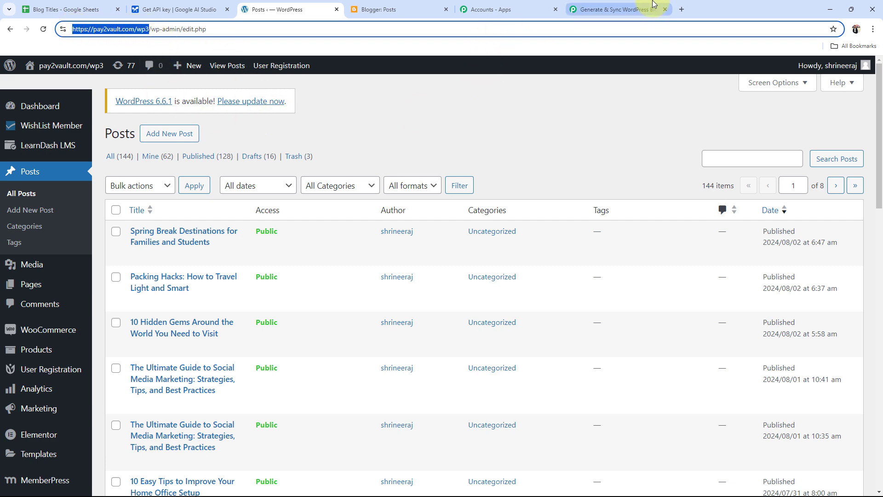
left_click(612, 9)
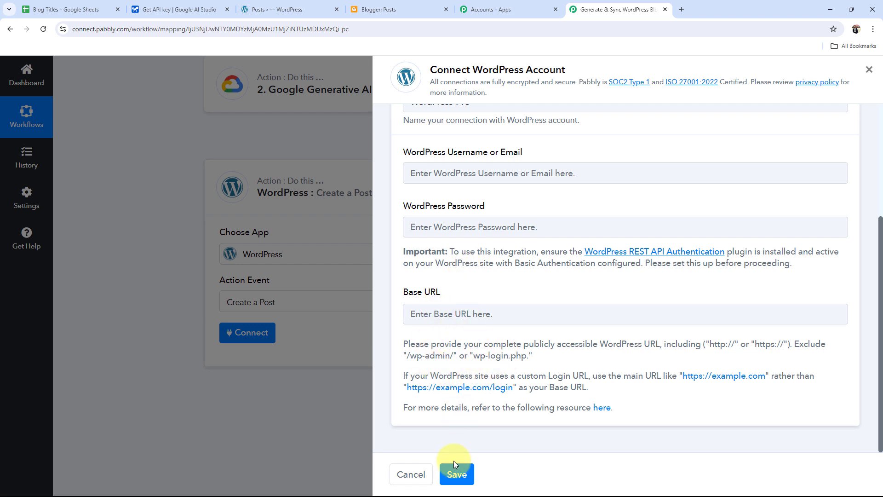
Connect the WordPress action through the existing connection WordPress #12 instead of a new one and save.
scroll(530, 353, "up", 4)
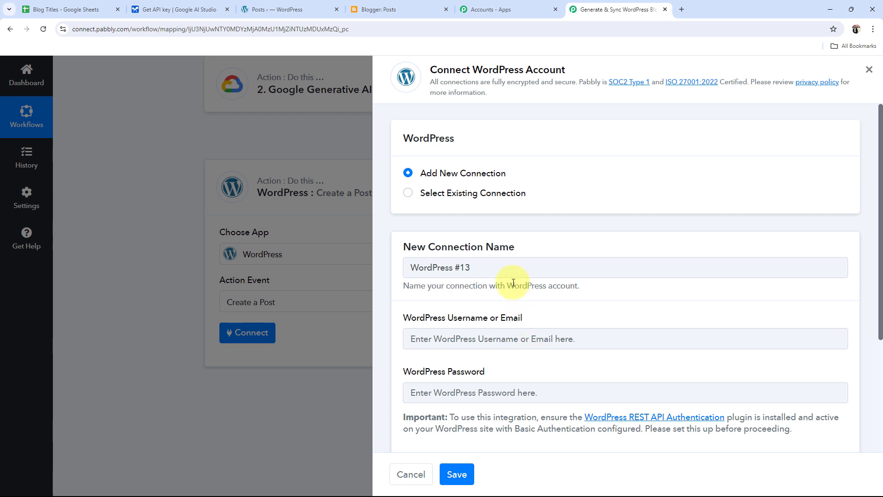
left_click(408, 193)
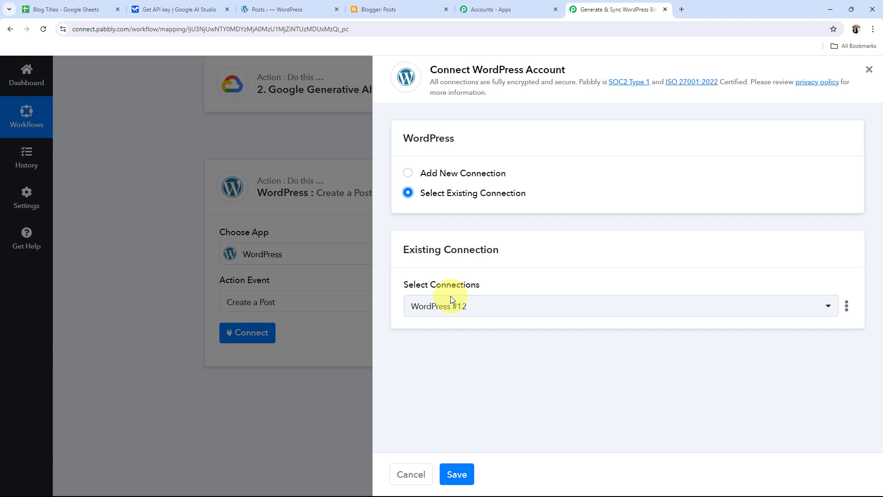
left_click(468, 473)
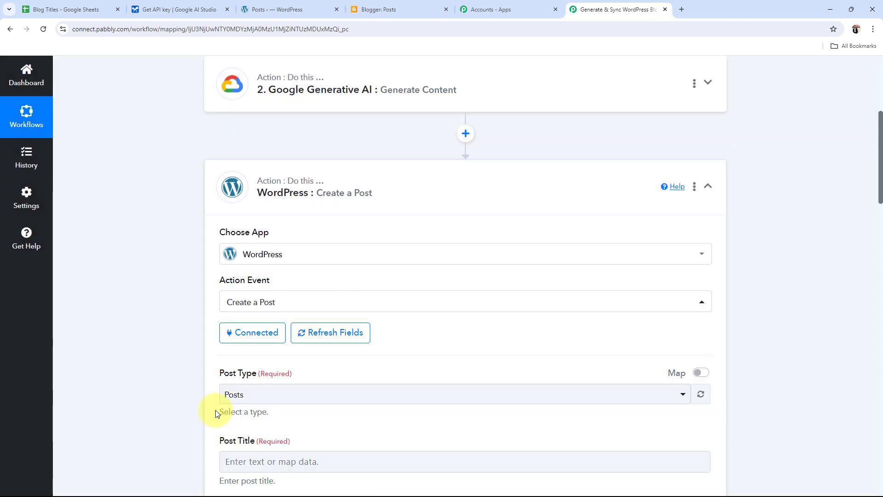
Choose Posts as the Post Type of the Create a Post action.
scroll(216, 412, "down", 4)
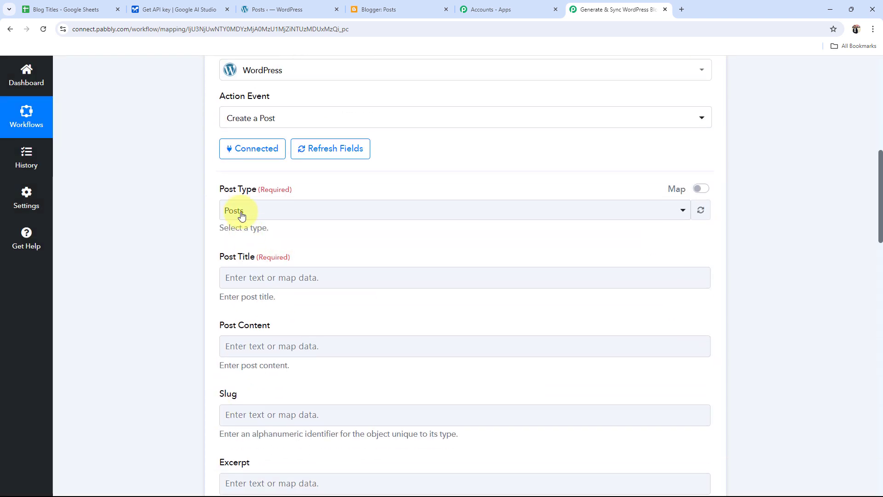
left_click(237, 211)
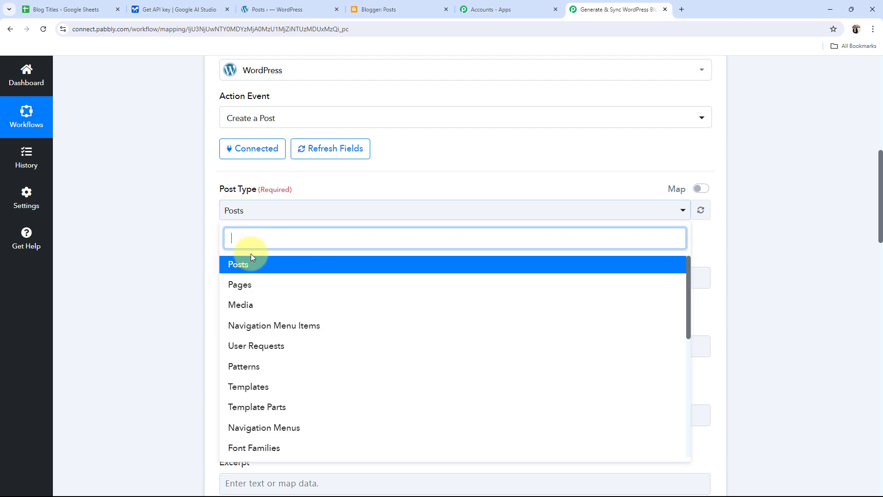
left_click(245, 263)
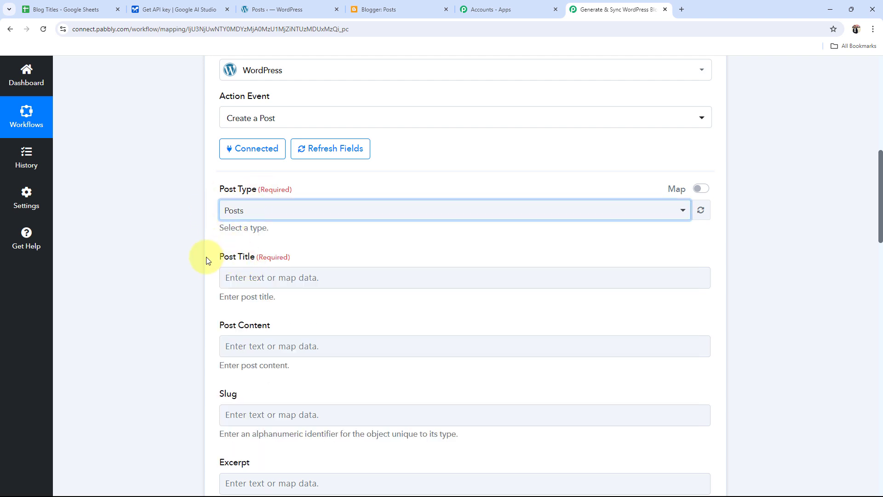
Review the Post Title and Post Content fields and check the blog title in the Blog Titles spreadsheet in Google Sheets, returning to Pabbly Connect.
scroll(206, 260, "down", 2)
left_click_drag(220, 165, 290, 165)
left_click_drag(218, 233, 312, 240)
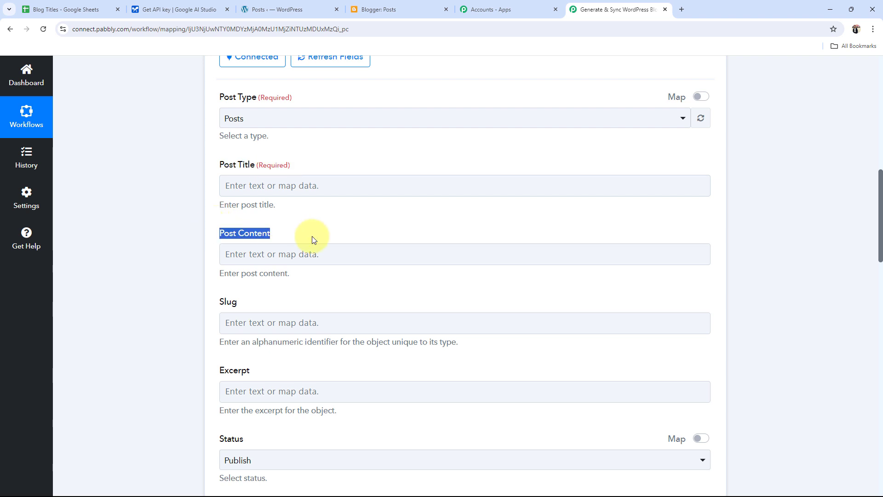
left_click(177, 243)
left_click(275, 196)
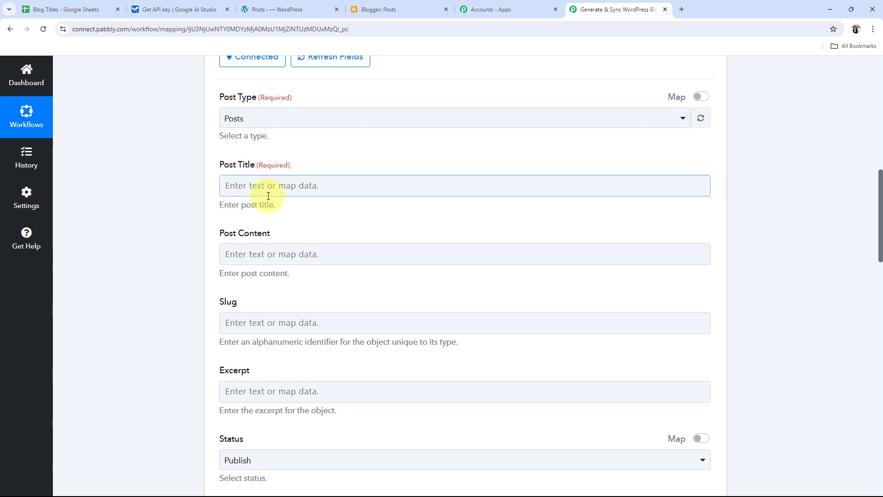
left_click(261, 156)
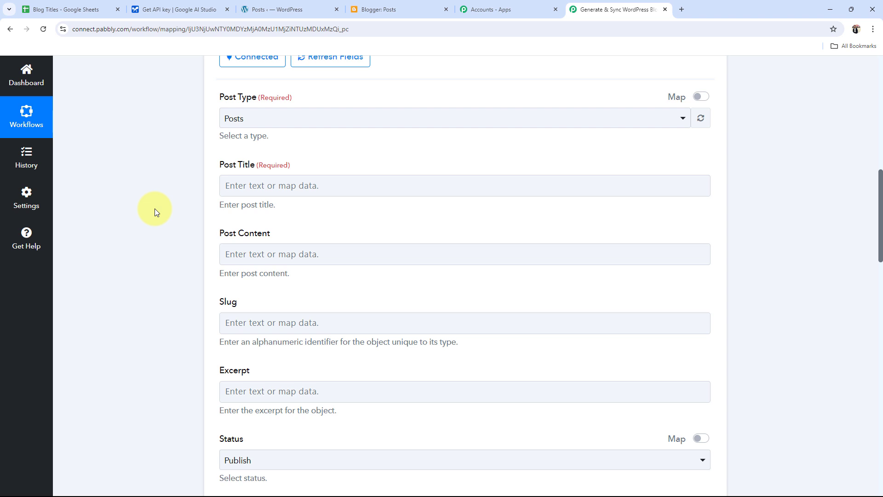
left_click(69, 10)
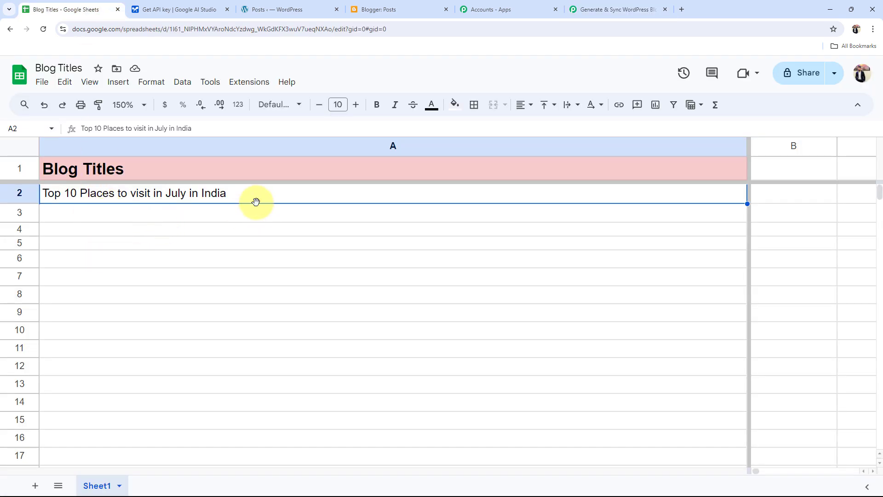
left_click(537, 4)
left_click(572, 9)
left_click(254, 187)
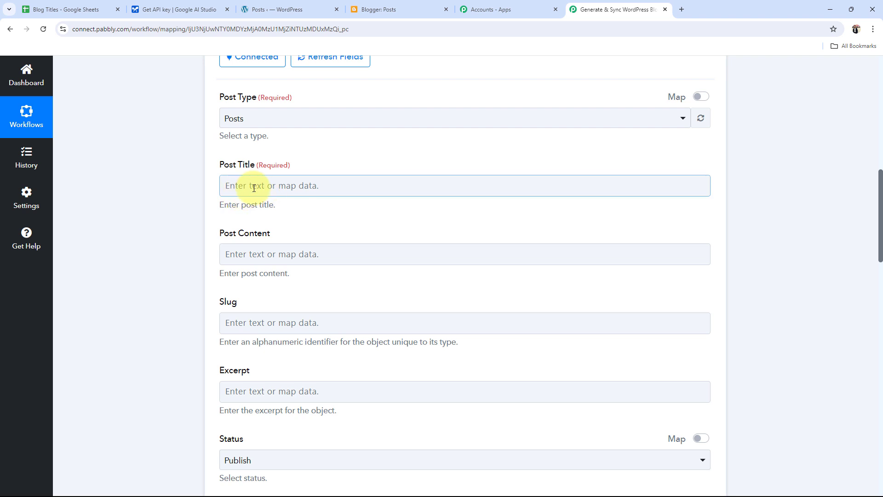
left_click(251, 257)
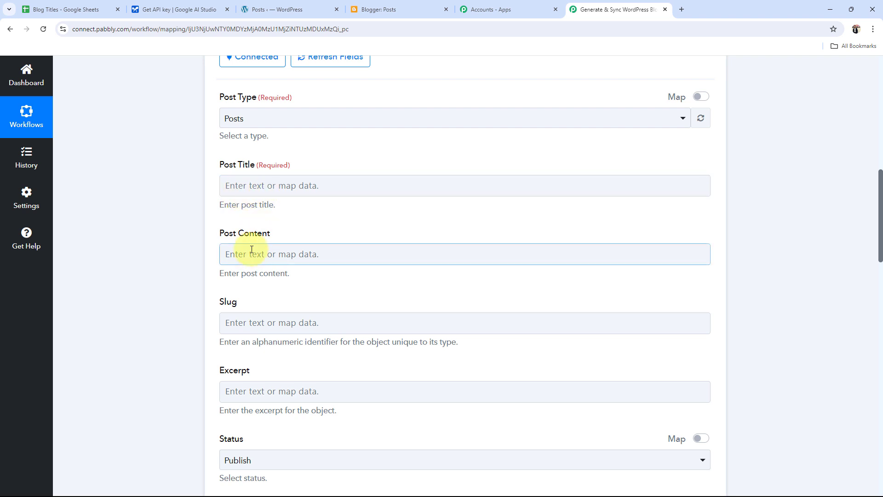
Map the Post Title to the Blog Titles value from the Google Sheets trigger.
left_click(242, 180)
left_click(243, 179)
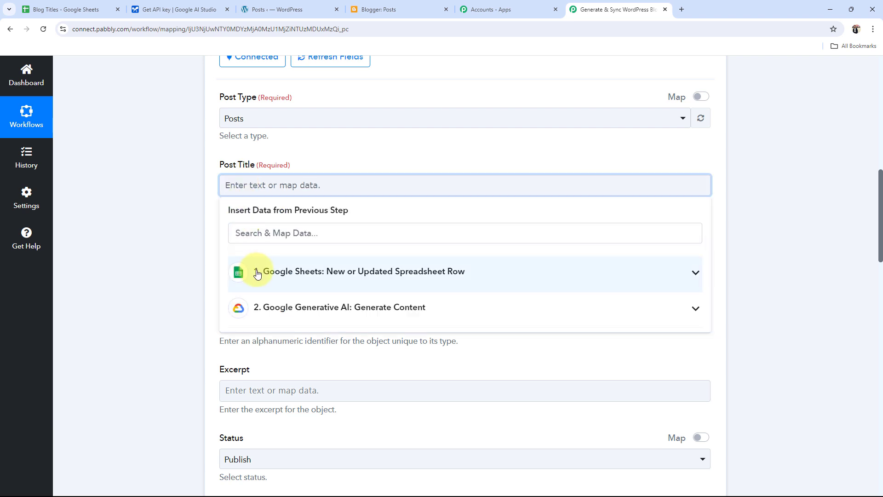
left_click(643, 280)
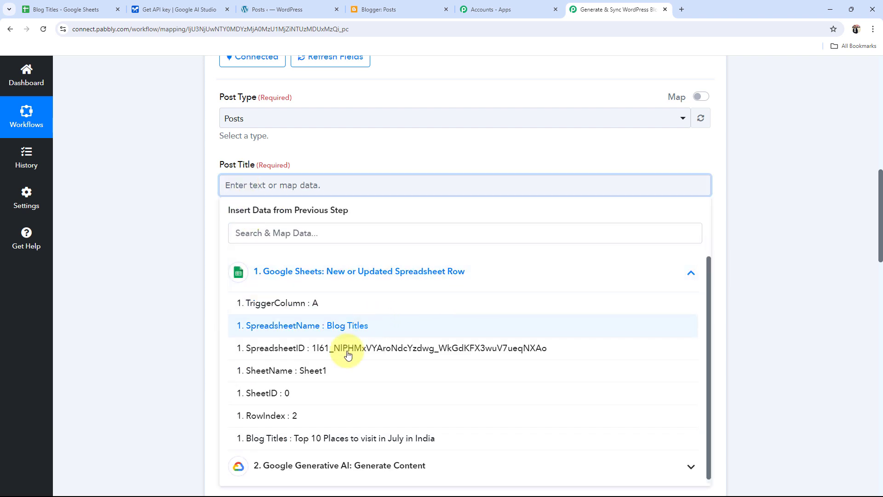
left_click(322, 439)
left_click(154, 217)
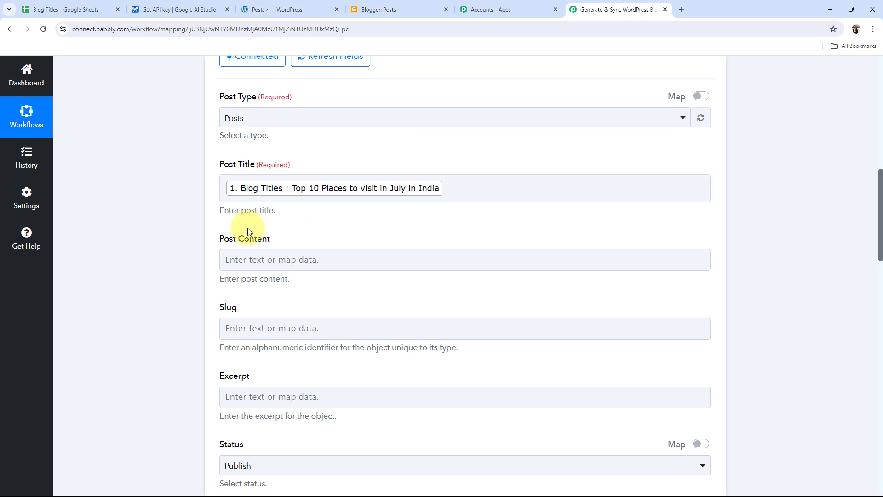
Map the Post Content to the Candidates 0 Content Parts 0 Text value from the Google Generative AI step and look over the mapped text.
scroll(271, 193, "down", 2)
left_click(270, 164)
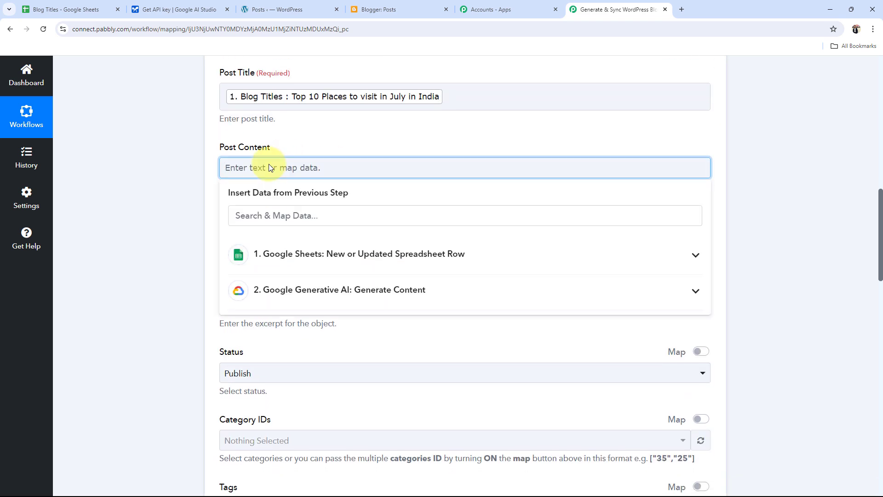
left_click(281, 292)
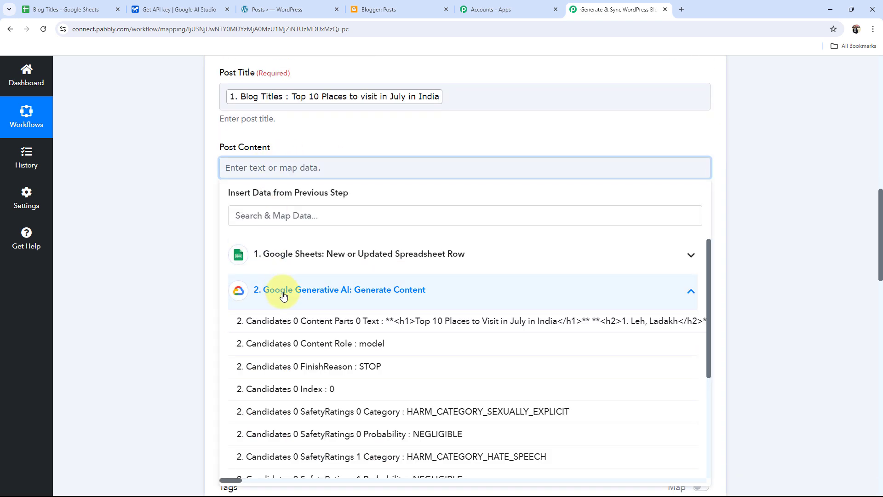
left_click(318, 320)
left_click(121, 225)
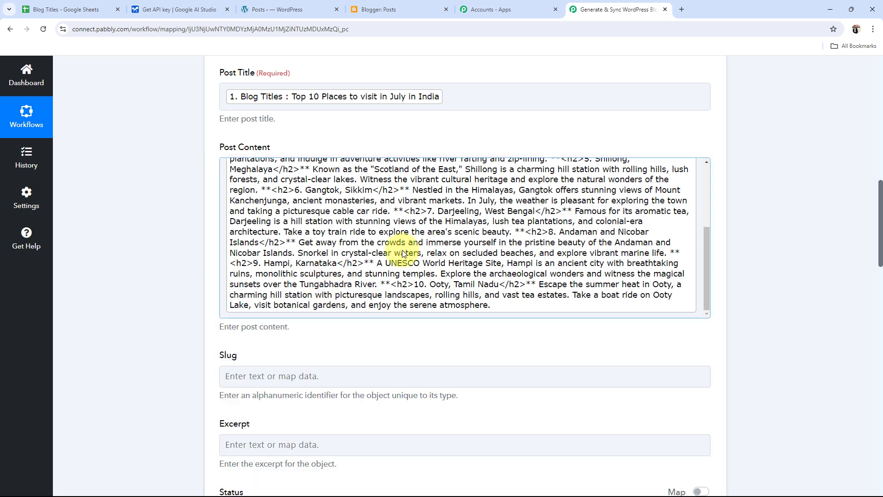
scroll(402, 251, "up", 3)
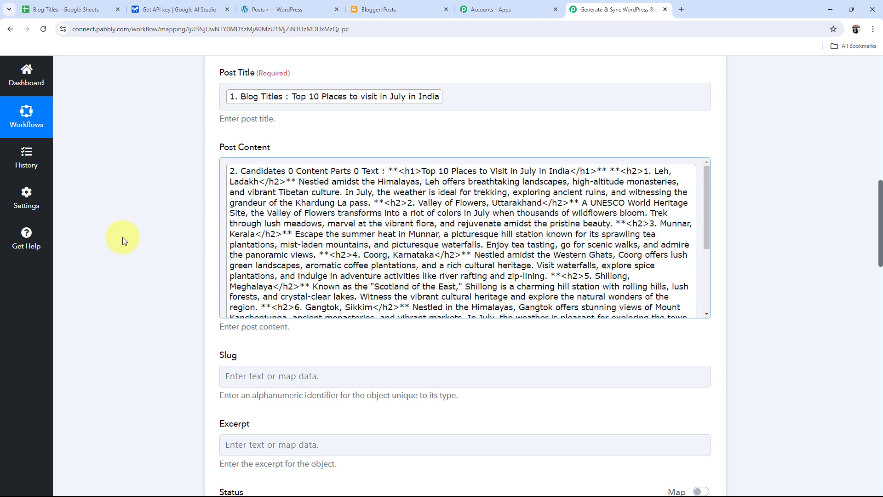
Enable mapping for the Featured Media ID and clear its value.
scroll(128, 278, "down", 5)
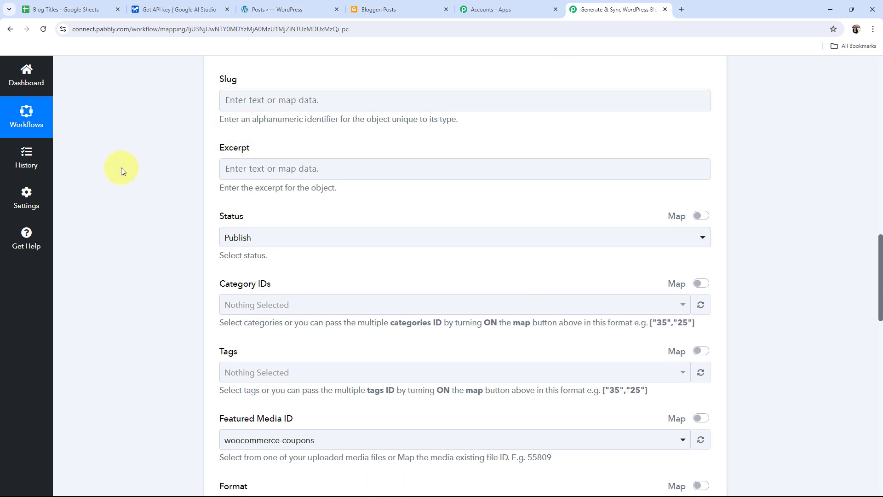
scroll(120, 170, "down", 2)
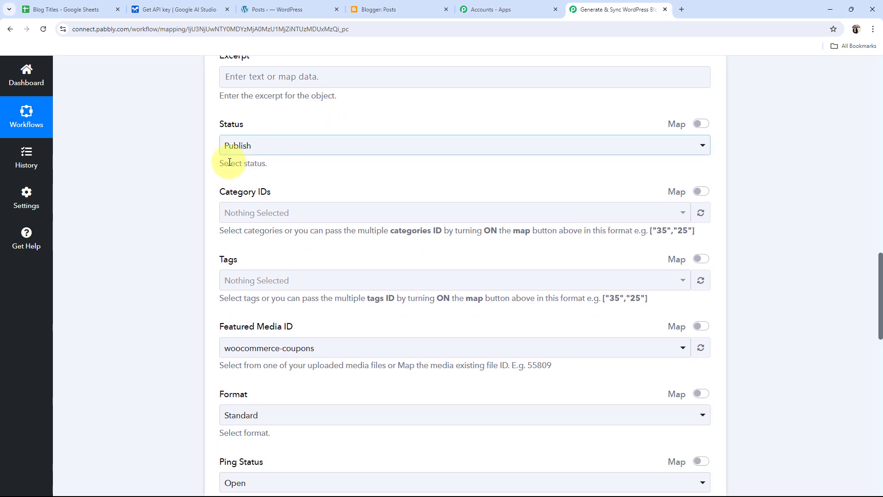
scroll(198, 218, "down", 2)
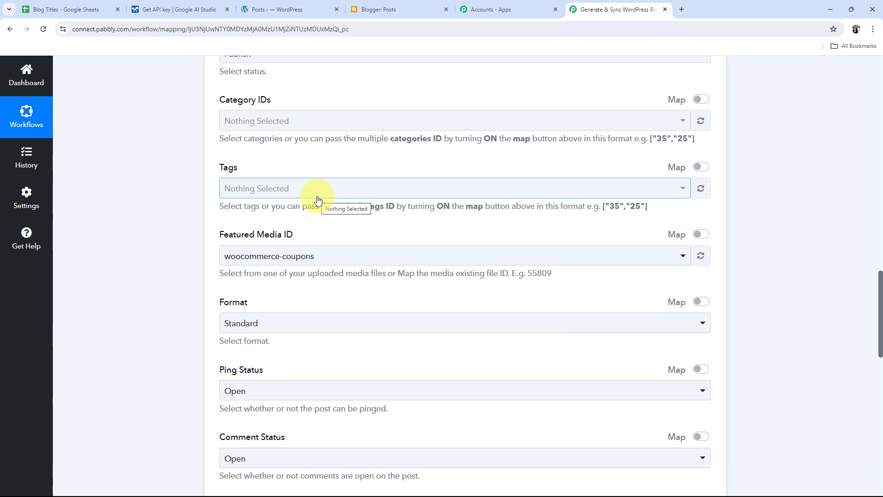
left_click(702, 234)
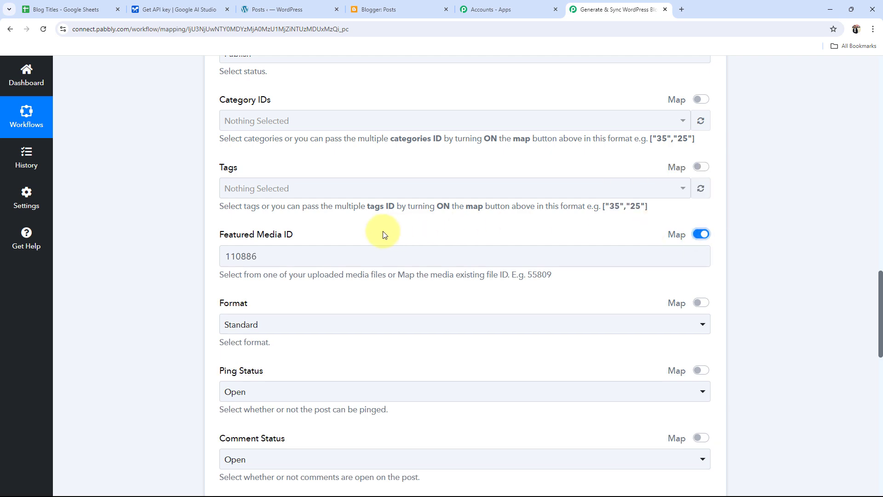
left_click_drag(255, 256, 156, 267)
key("BackSpace")
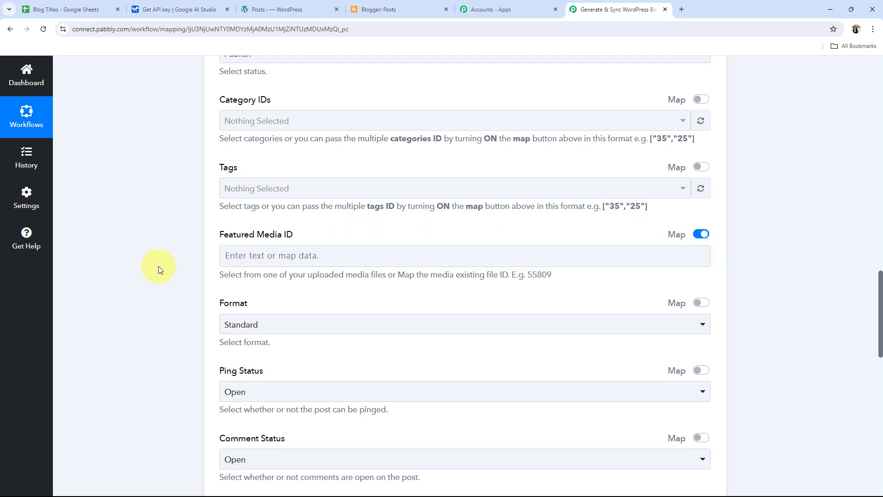
Set the post's Author ID to admin.
scroll(158, 266, "down", 3)
scroll(158, 265, "down", 2)
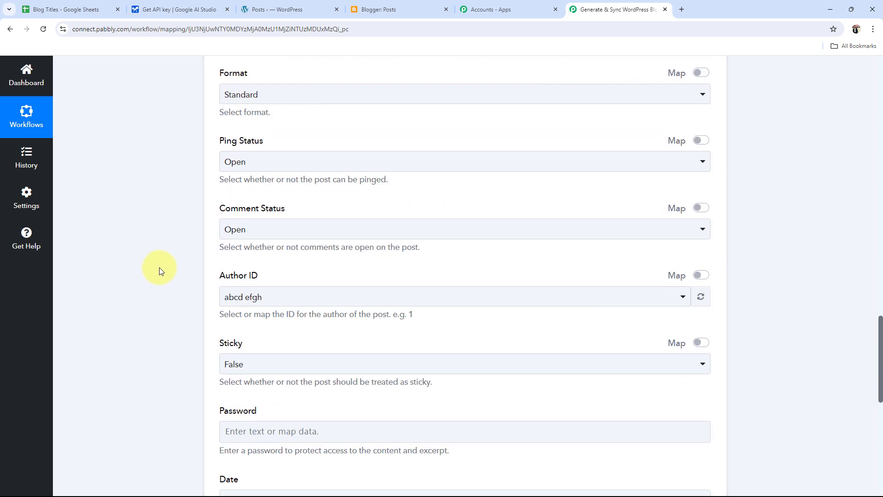
scroll(161, 268, "down", 2)
left_click(260, 204)
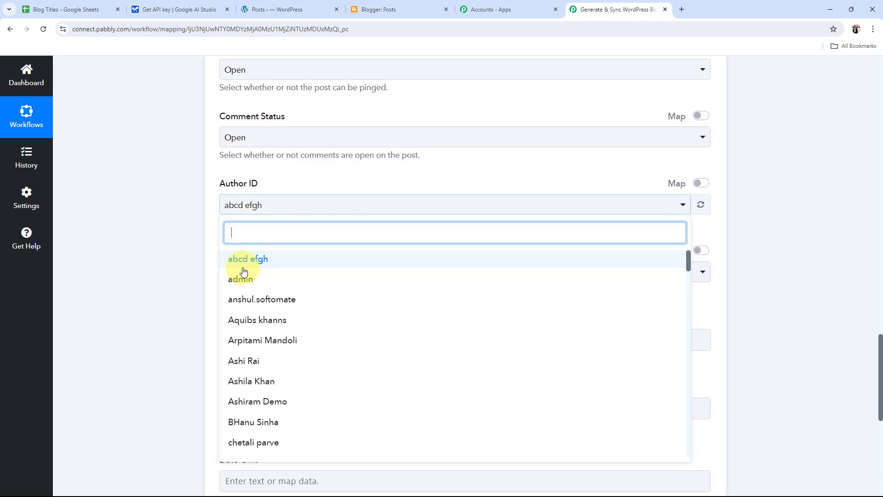
left_click(243, 279)
Save the WordPress action, send a test request, and examine the modified date and post URL in the response.
scroll(123, 248, "down", 4)
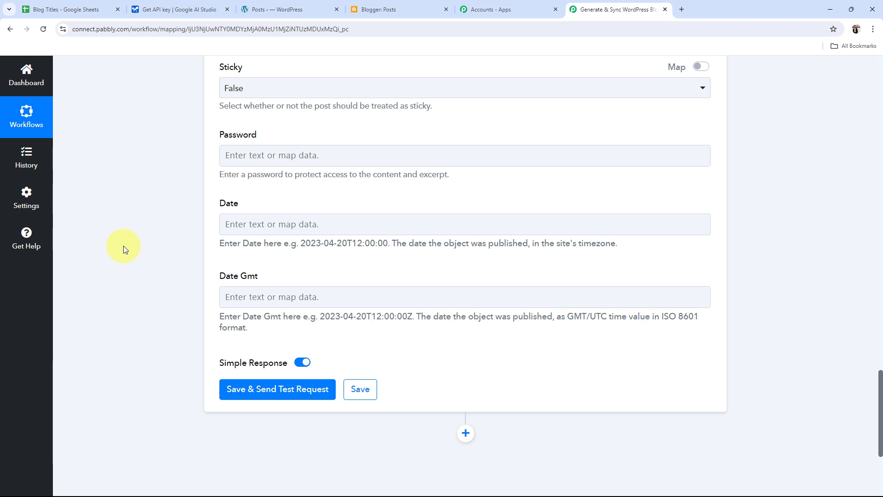
left_click(253, 398)
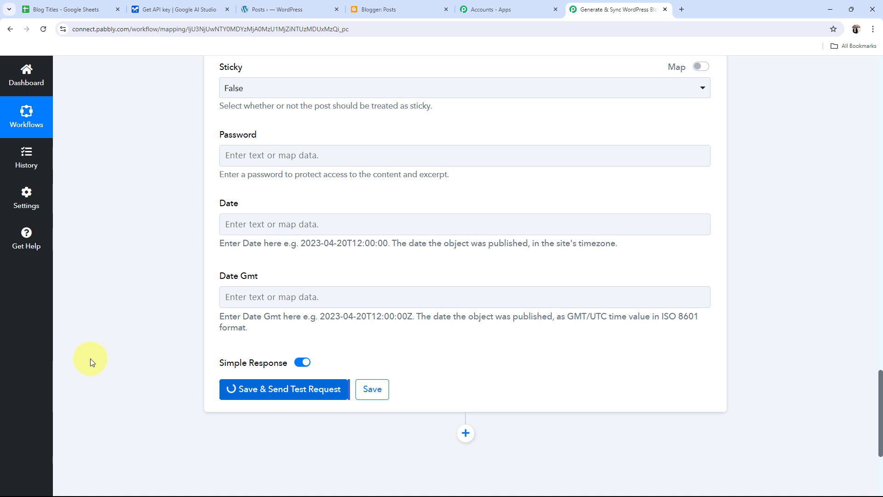
scroll(90, 358, "down", 5)
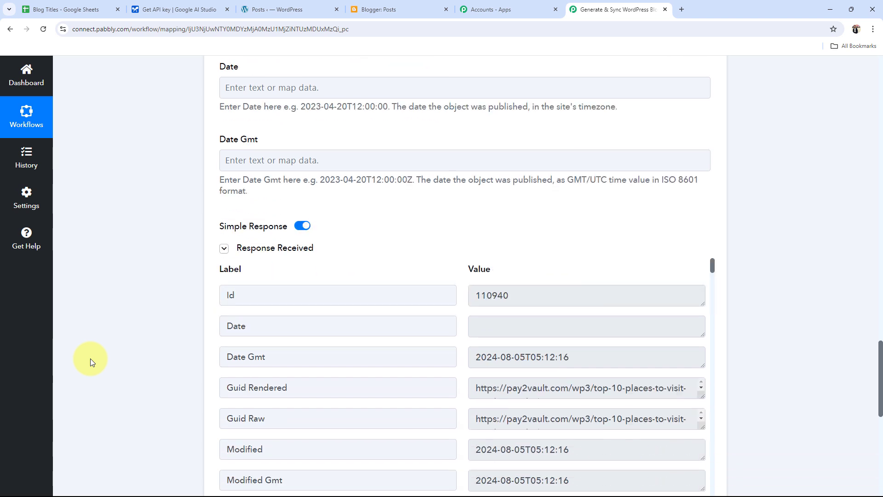
left_click_drag(647, 276, 422, 269)
left_click_drag(580, 339, 477, 335)
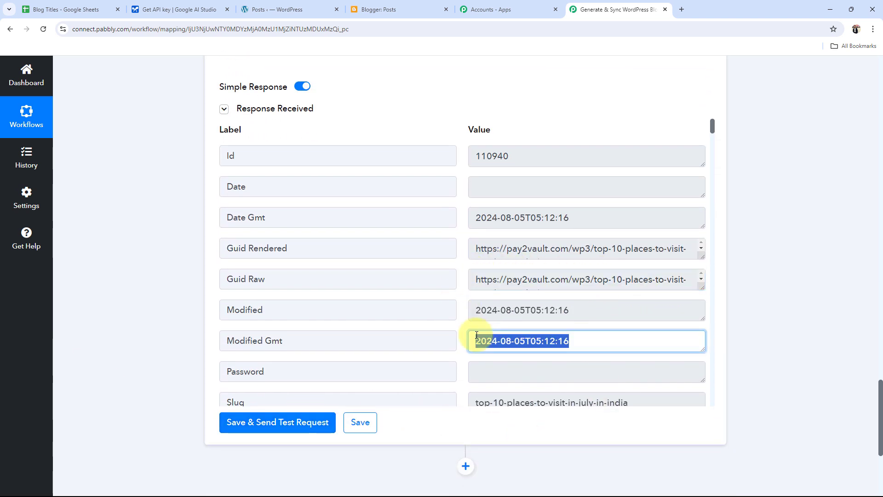
left_click_drag(680, 278, 473, 268)
Switch to the WordPress admin, refresh the list of all posts, and open "Top 10 Places to visit in July in India" to examine its content.
left_click(272, 9)
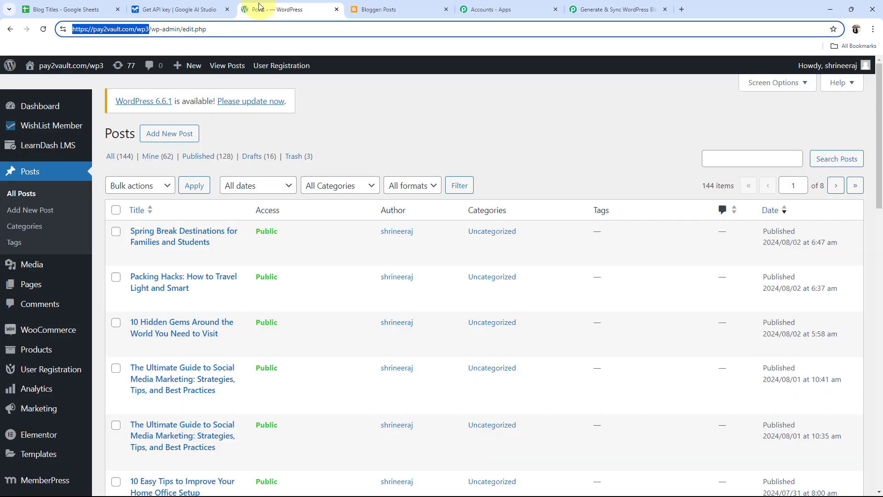
left_click(18, 194)
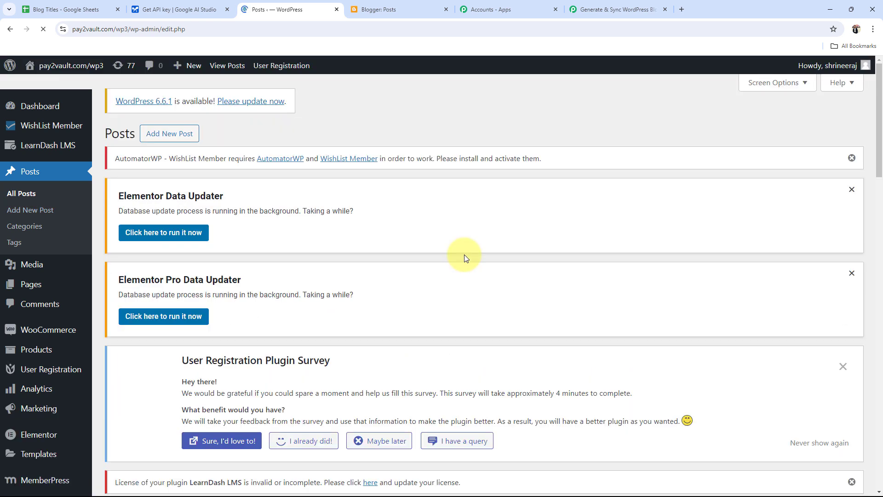
scroll(478, 271, "down", 5)
scroll(330, 266, "down", 2)
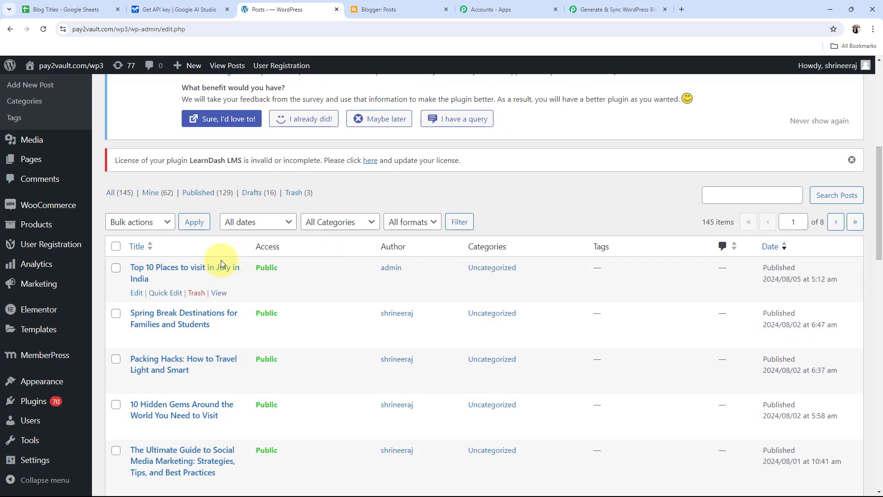
left_click(184, 269)
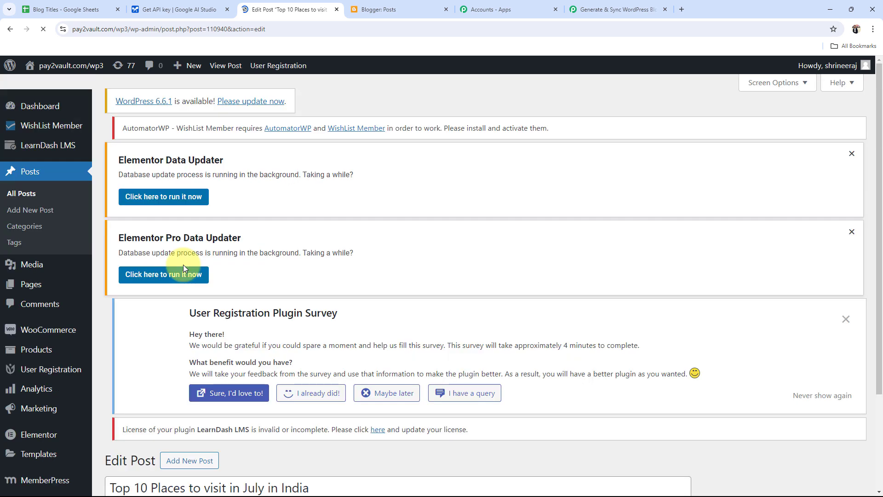
scroll(189, 322, "down", 9)
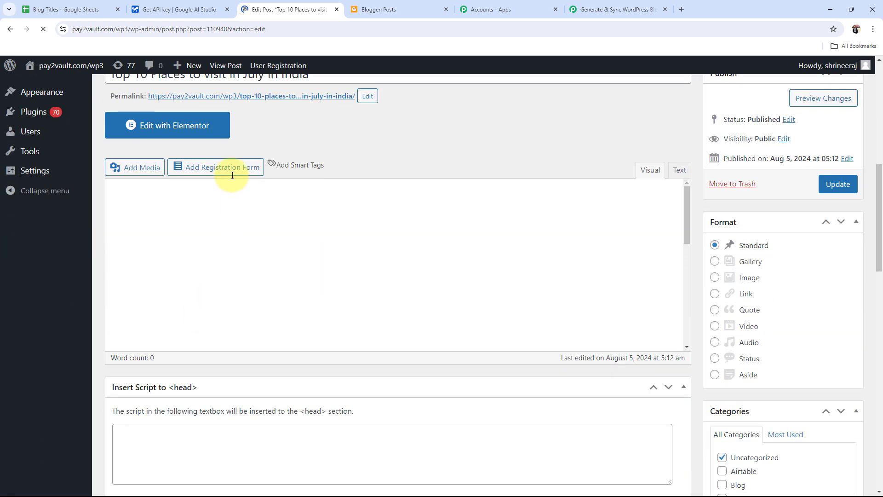
Open the published post "Top 10 Places to visit in July in India" on the site and examine its full content.
left_click(179, 96)
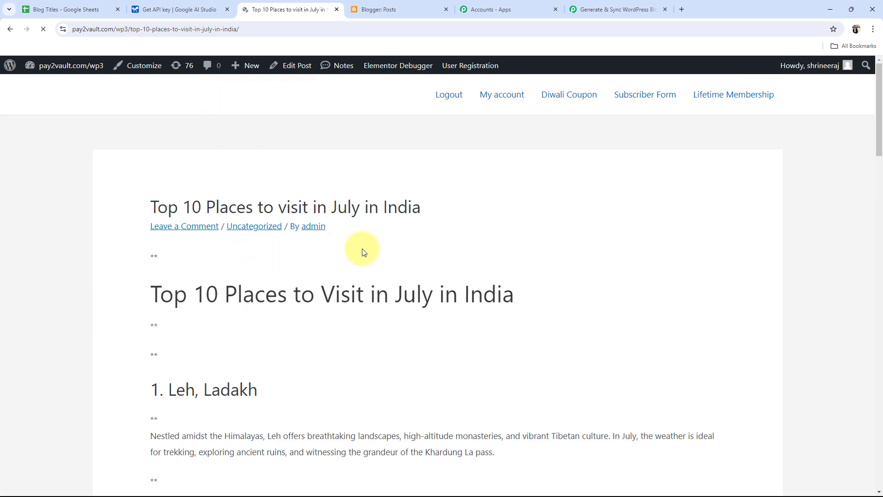
scroll(589, 299, "down", 7)
scroll(732, 314, "down", 16)
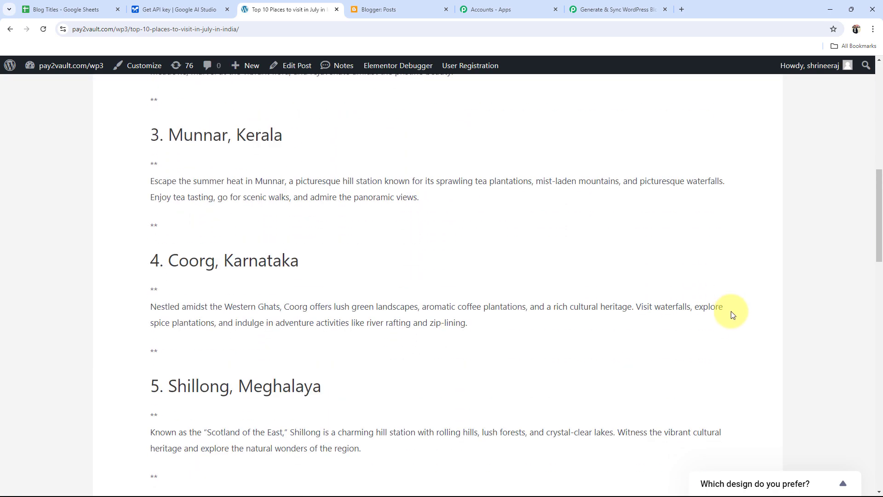
scroll(732, 315, "down", 7)
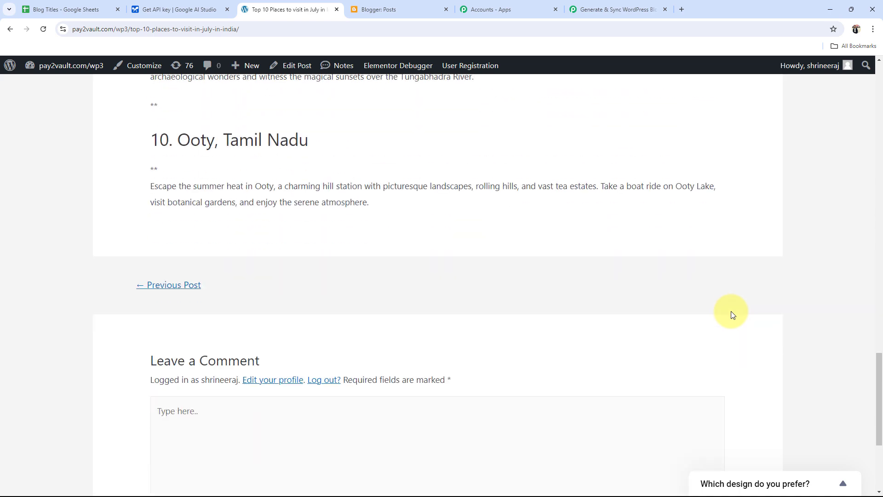
scroll(732, 314, "up", 20)
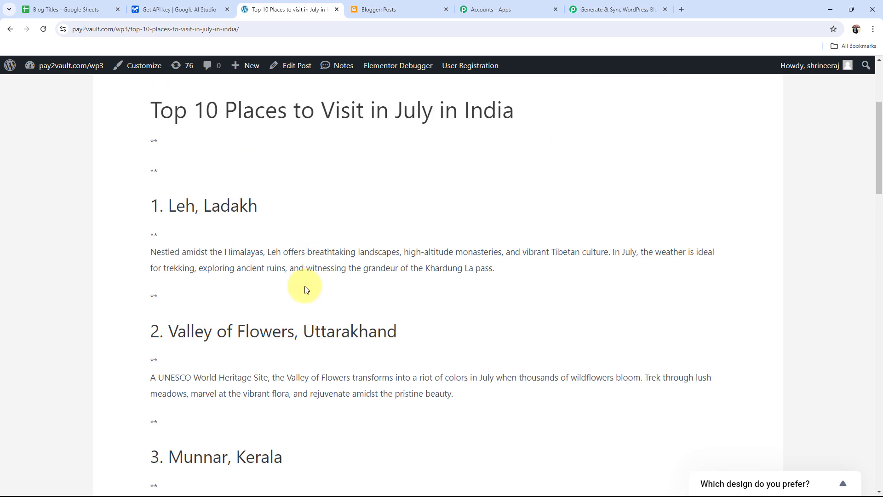
scroll(322, 302, "up", 4)
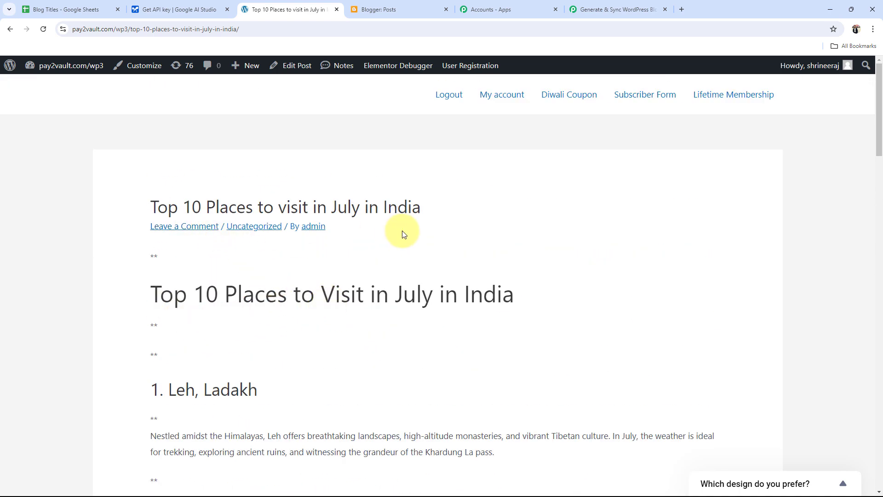
Switch back to the Pabbly Connect workflow, collapse the WordPress action, and add a new action after it.
left_click(625, 3)
scroll(153, 253, "up", 12)
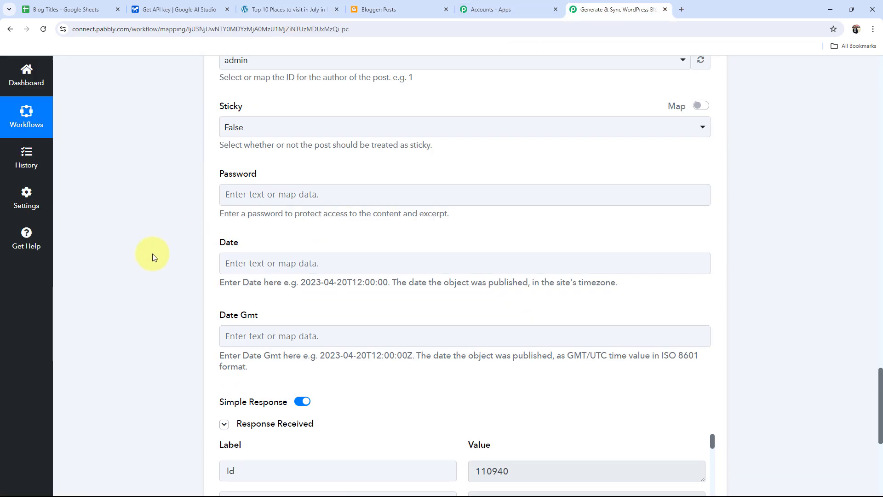
scroll(152, 253, "up", 7)
scroll(152, 253, "up", 8)
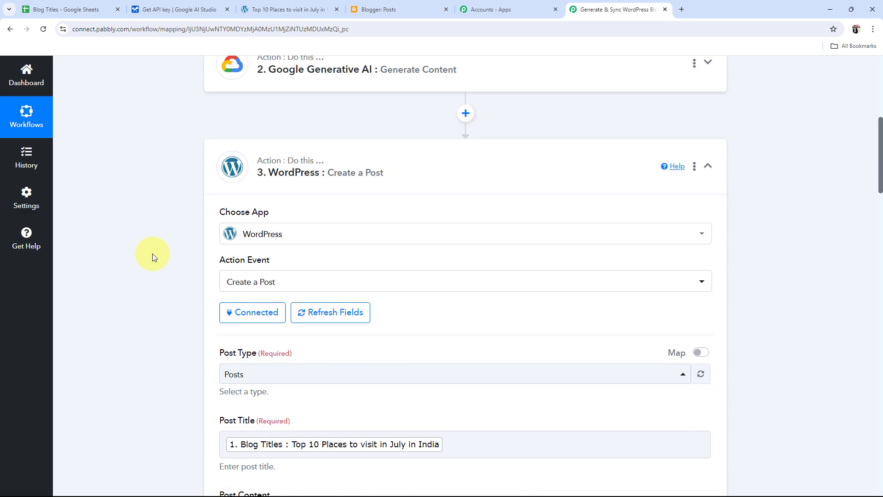
left_click(349, 243)
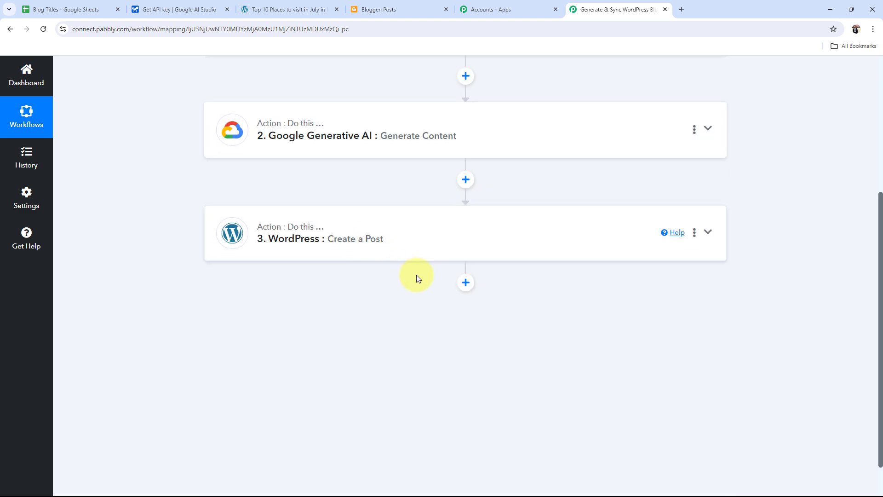
left_click(465, 282)
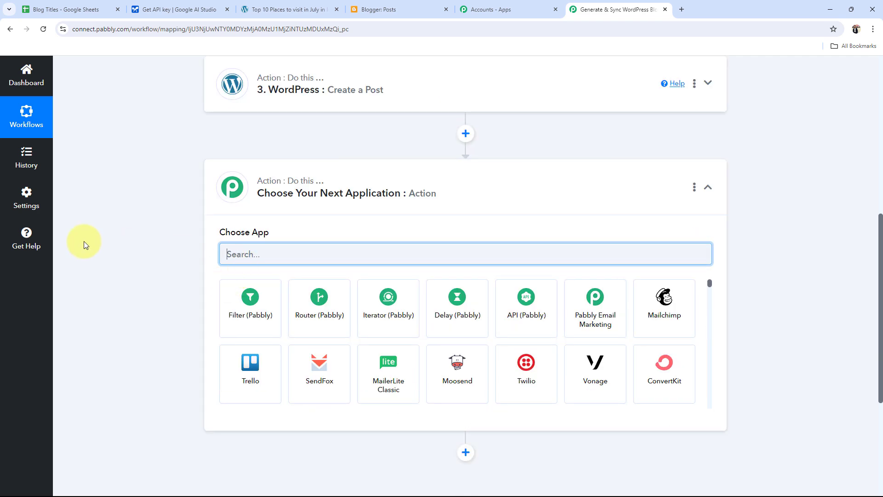
Set the new action's app to Google Blogger with the Create a Post event.
type("Google")
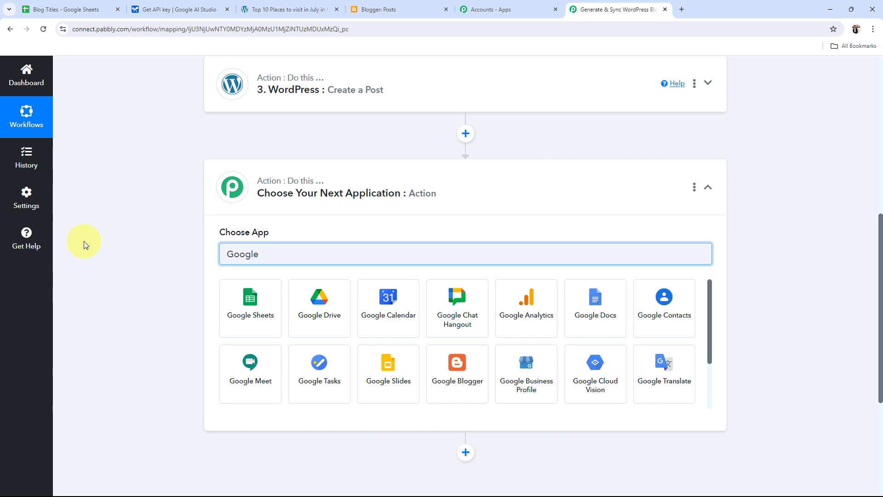
type(" B")
left_click(250, 304)
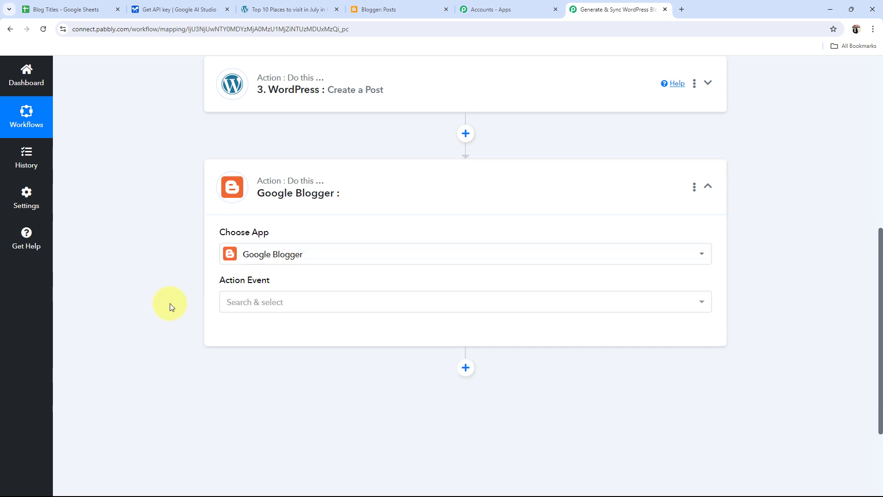
left_click(252, 301)
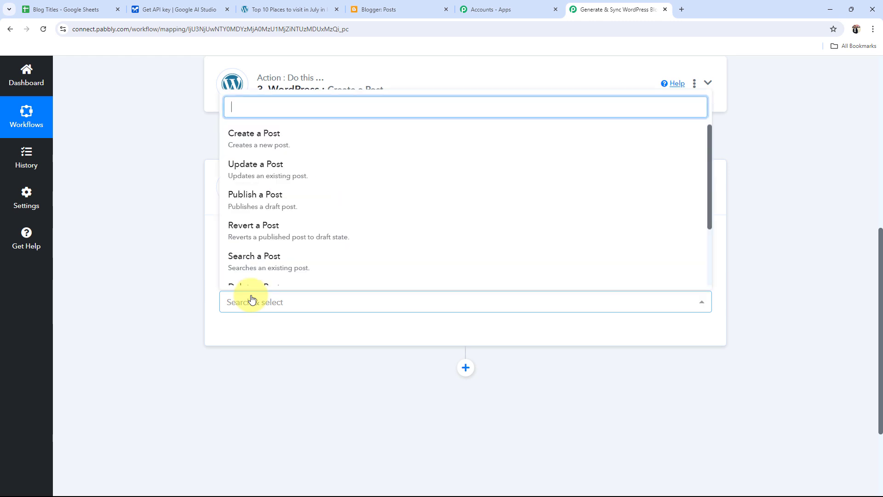
left_click(258, 137)
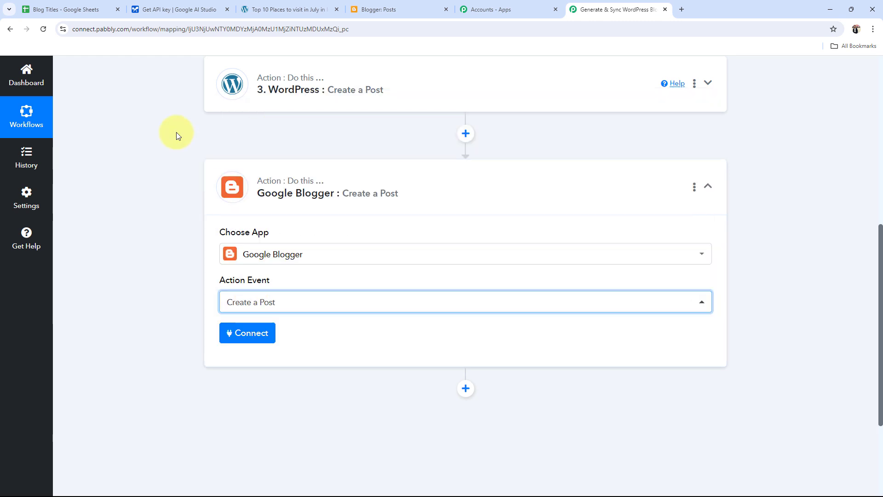
Connect the Google Blogger action with the existing connection Google Blogger #14.
left_click(248, 332)
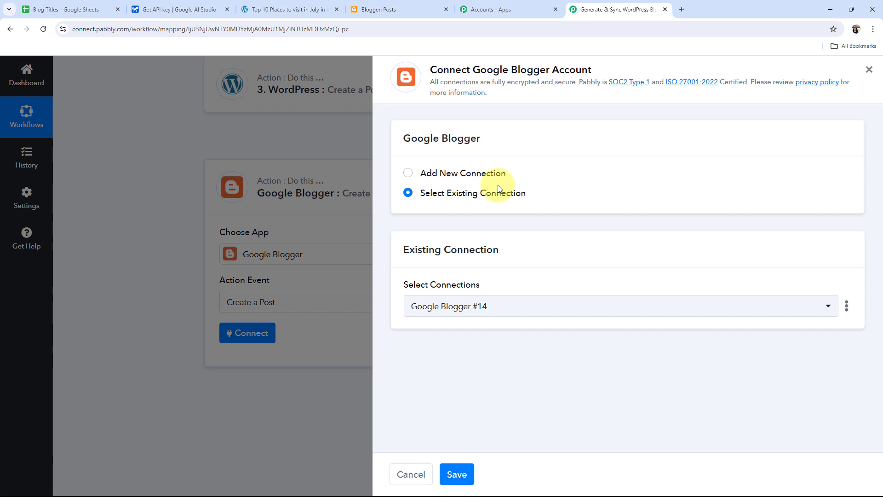
left_click(408, 174)
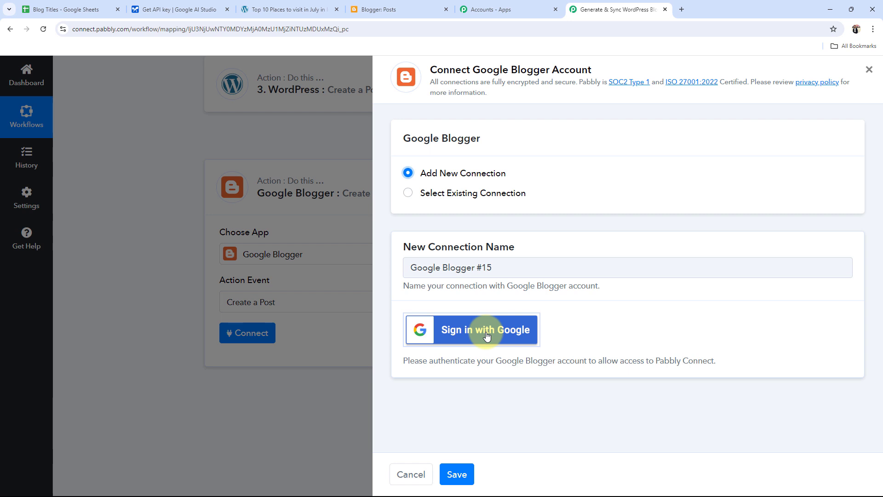
left_click_drag(473, 69, 597, 67)
left_click(547, 131)
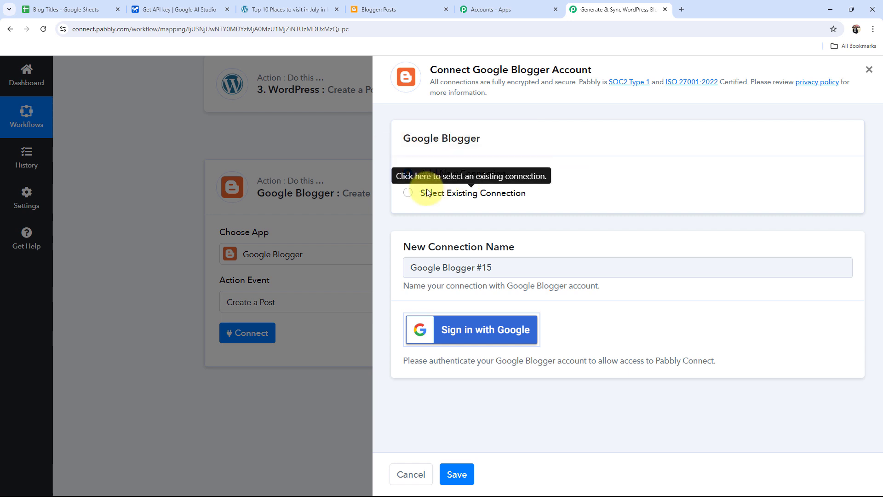
left_click(408, 195)
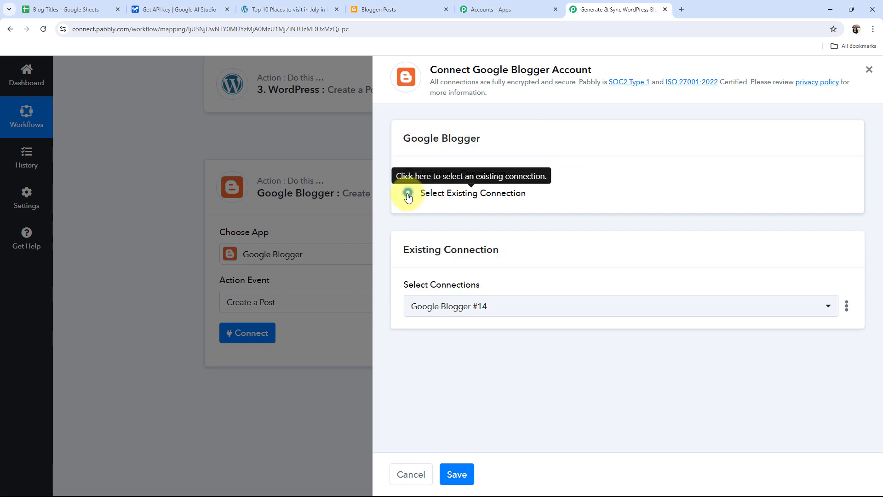
left_click(456, 473)
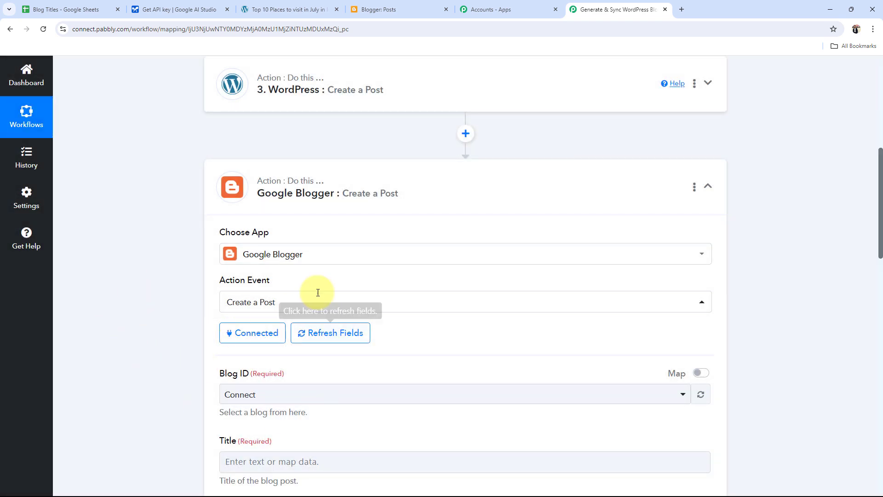
Compare the Blog ID options with the account's blogs in Blogger, keeping Connect as the selected blog.
scroll(168, 292, "down", 5)
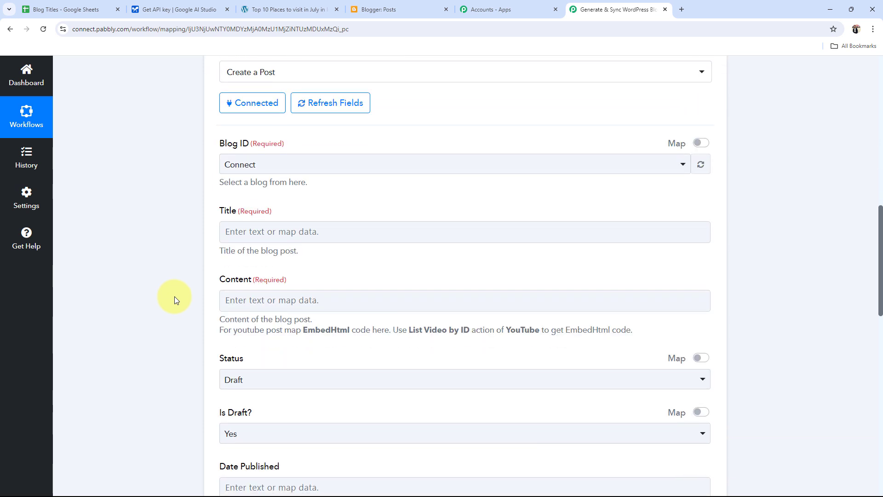
left_click(244, 165)
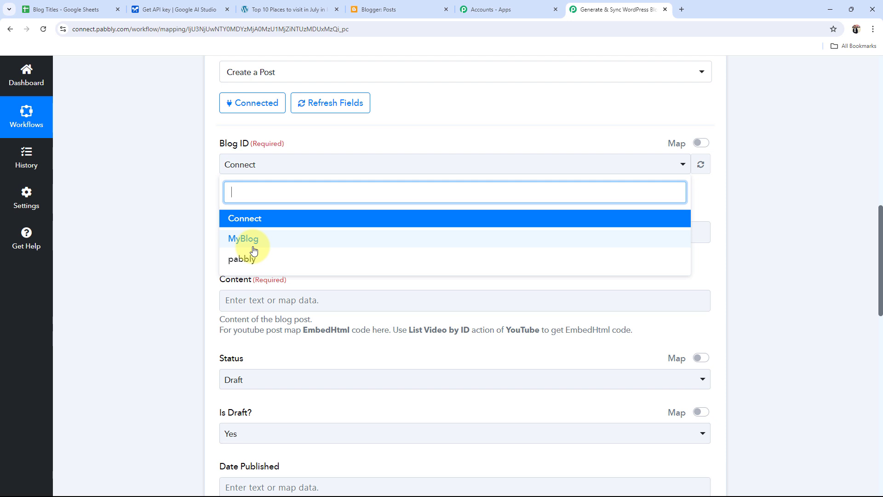
left_click(368, 9)
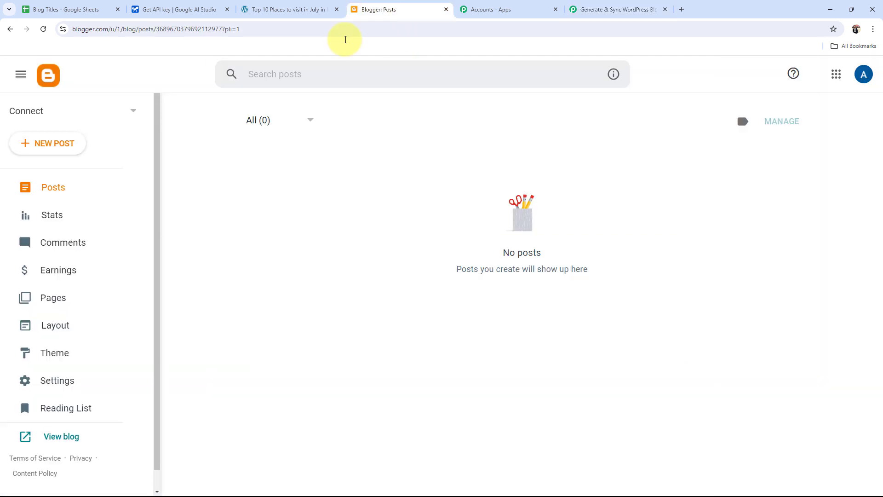
left_click(133, 112)
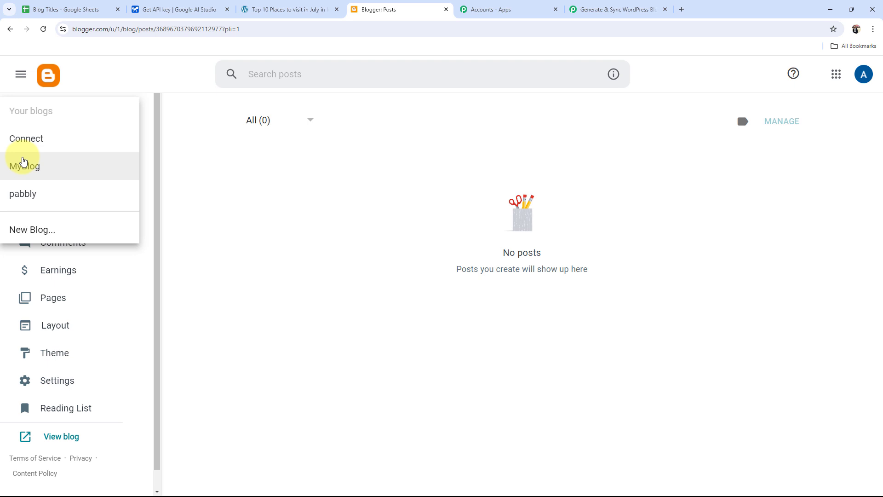
left_click(18, 139)
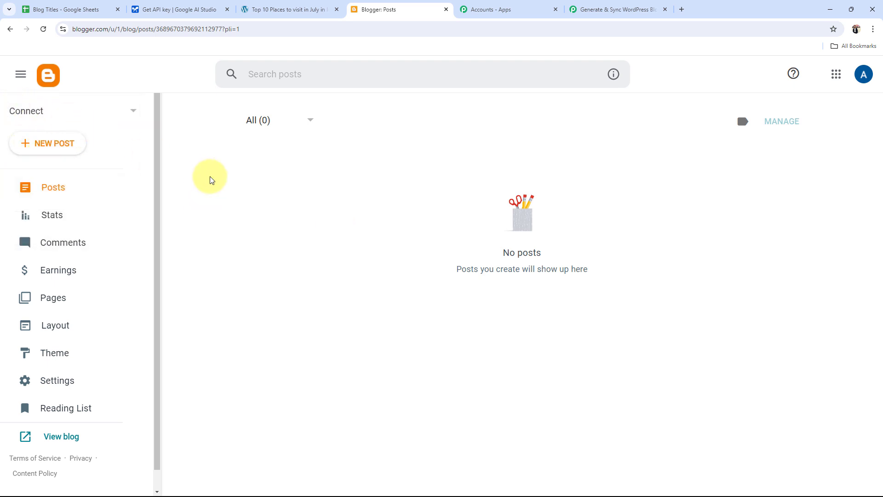
left_click(603, 9)
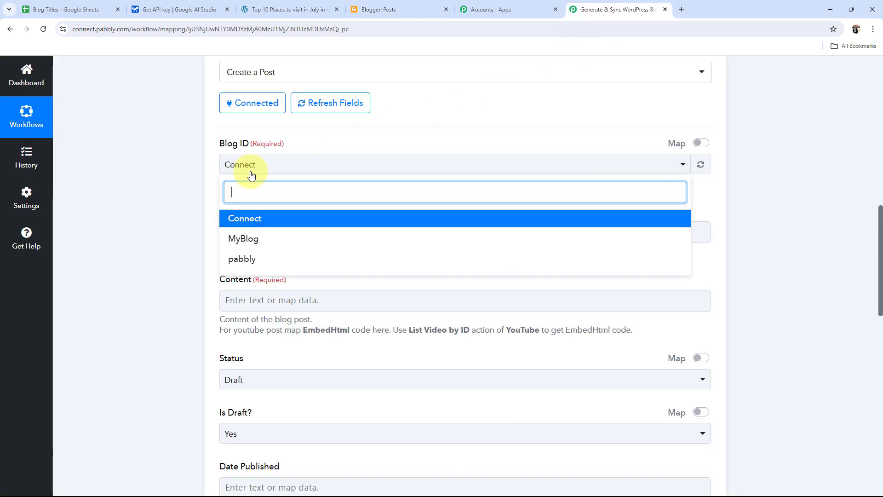
left_click(173, 217)
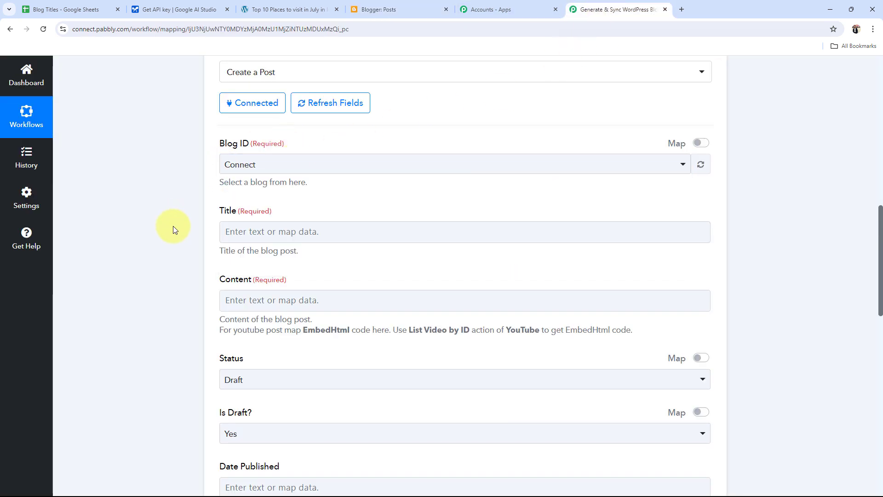
Map the Blogger post's Title to the Blog Titles value from the Google Sheets trigger.
scroll(173, 226, "down", 2)
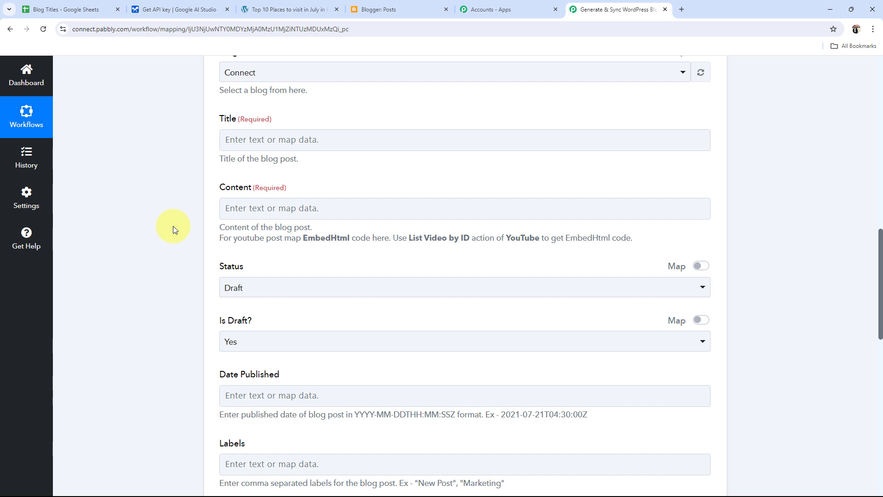
left_click(253, 138)
left_click(262, 228)
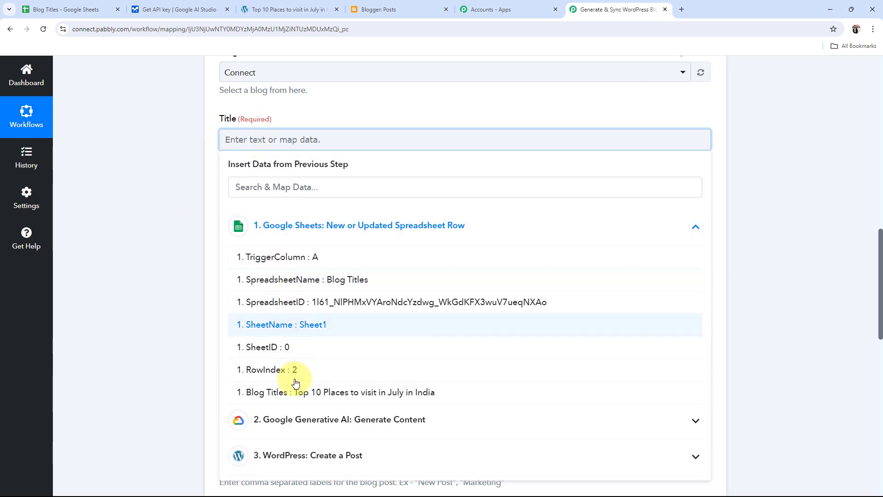
left_click(305, 393)
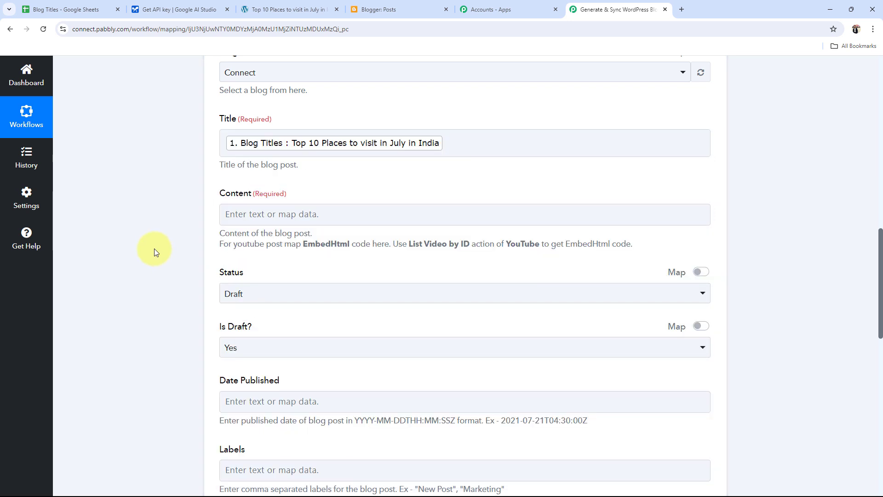
Map the Blogger post's Content to Candidates 0 Content Parts 0 Text from the Google Generative AI response.
scroll(276, 207, "down", 1)
left_click(304, 166)
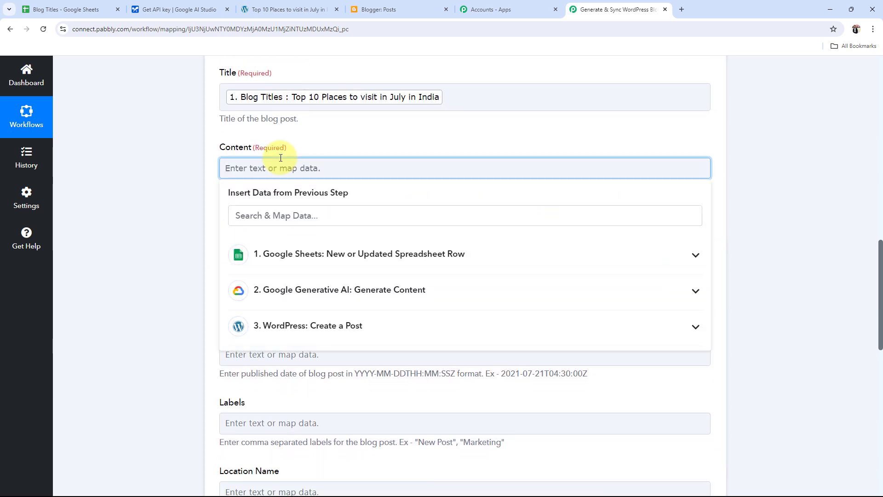
left_click(331, 290)
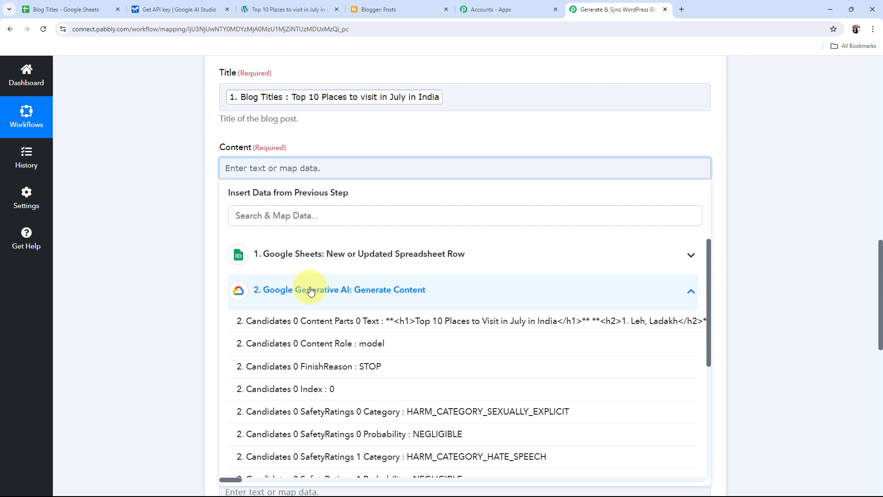
left_click(309, 321)
left_click(170, 253)
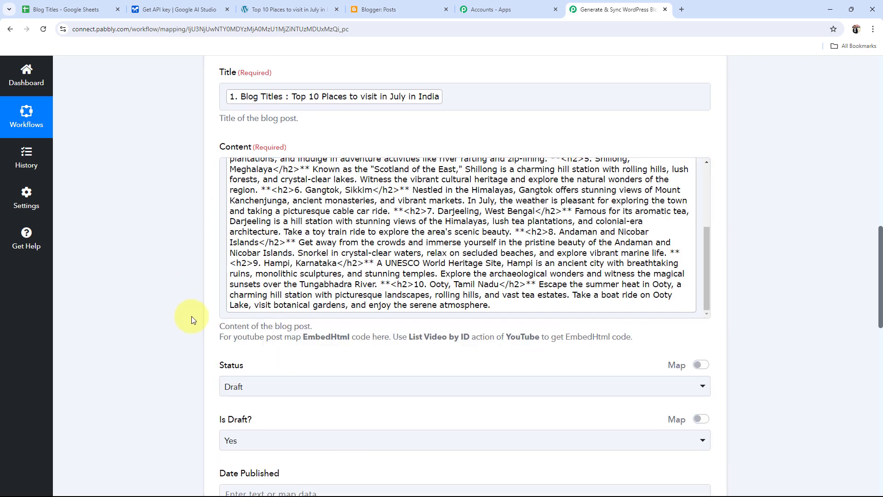
Set the Blogger post's Status to Live and Is Draft? to No.
scroll(243, 276, "down", 3)
left_click(249, 249)
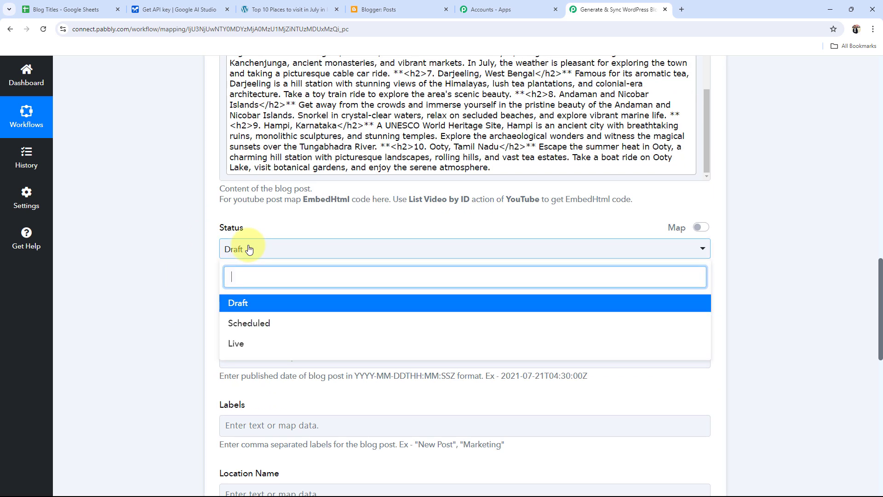
left_click(231, 340)
left_click(152, 277)
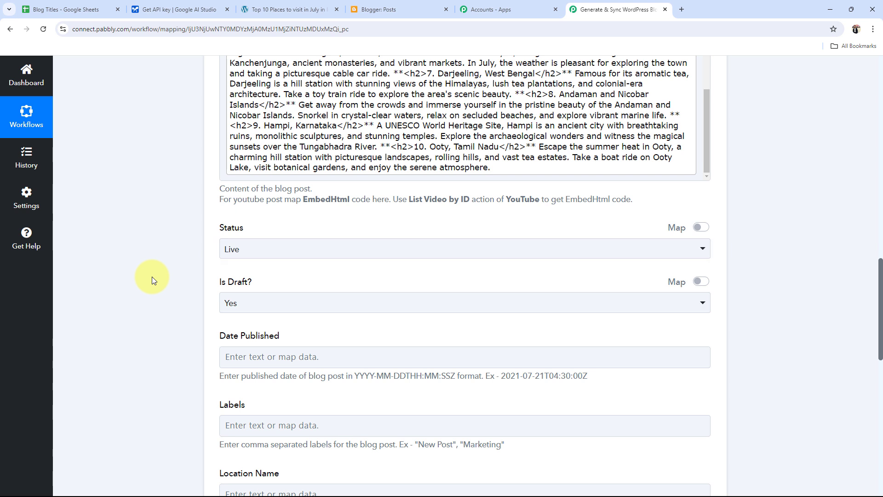
scroll(184, 248, "down", 2)
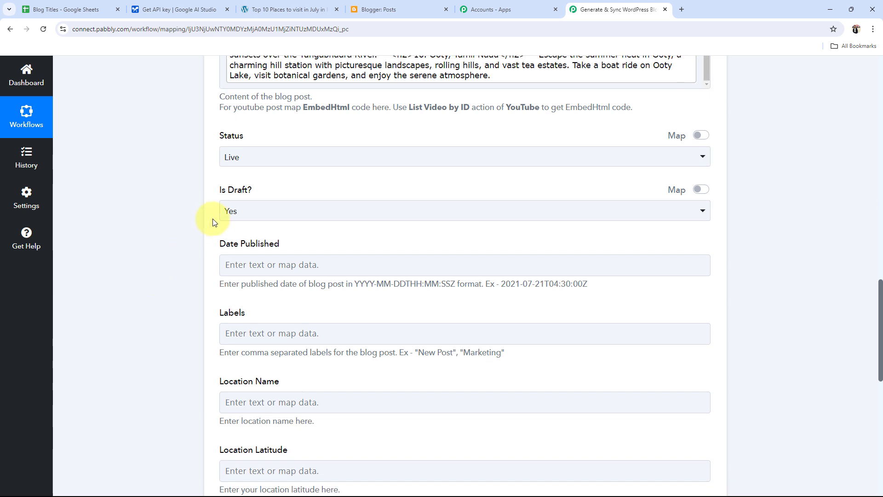
left_click(237, 214)
left_click(240, 285)
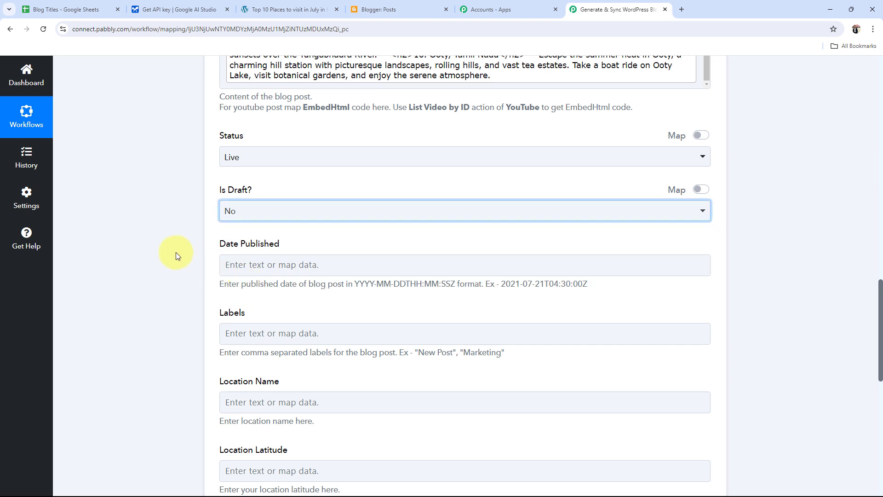
Leave the Blogger post's date, label and location fields empty, then save the action and send a test request.
left_click(177, 253)
scroll(176, 252, "down", 4)
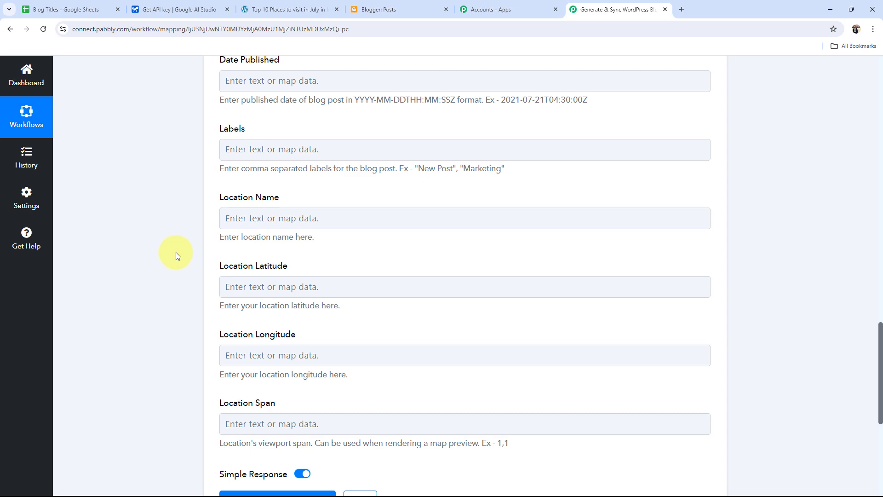
scroll(176, 252, "up", 8)
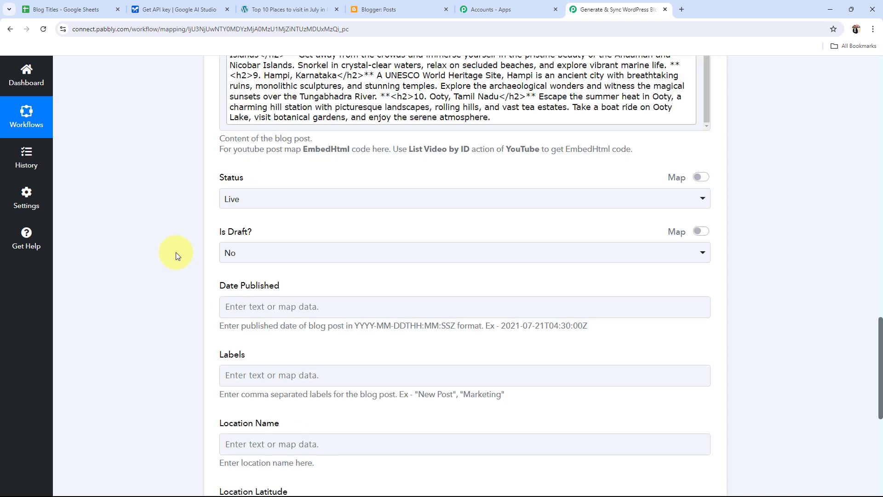
scroll(223, 386, "down", 13)
left_click(225, 273)
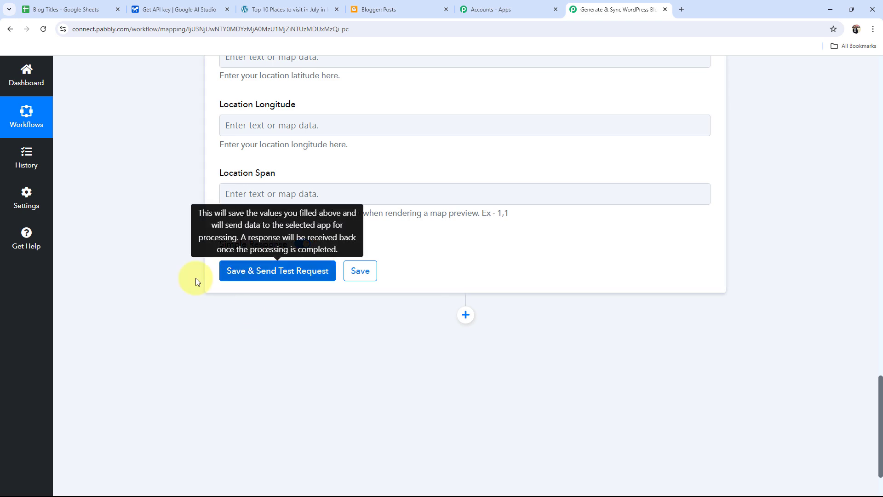
Review the response received from Blogger, checking the Published and Updated values.
scroll(140, 284, "up", 4)
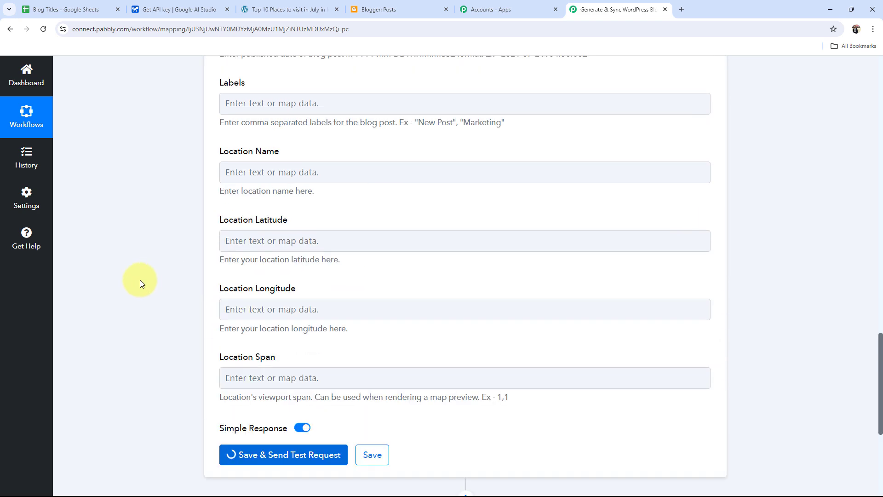
scroll(140, 280, "down", 5)
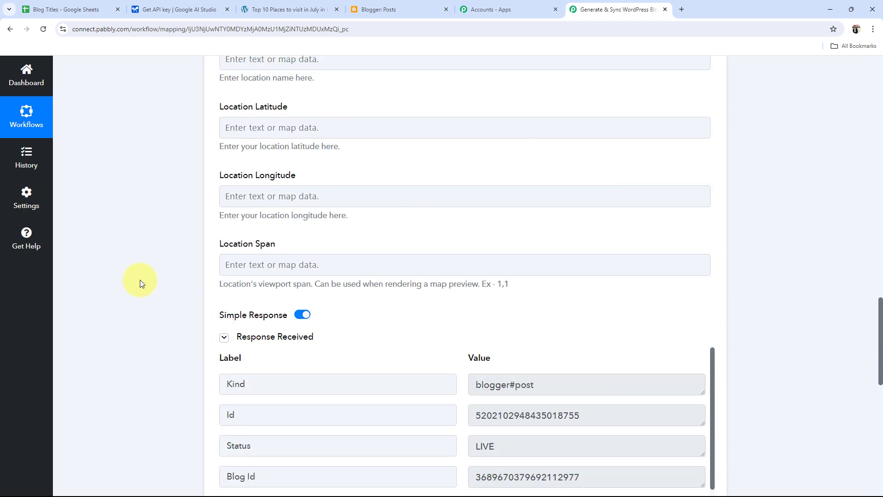
scroll(139, 280, "down", 1)
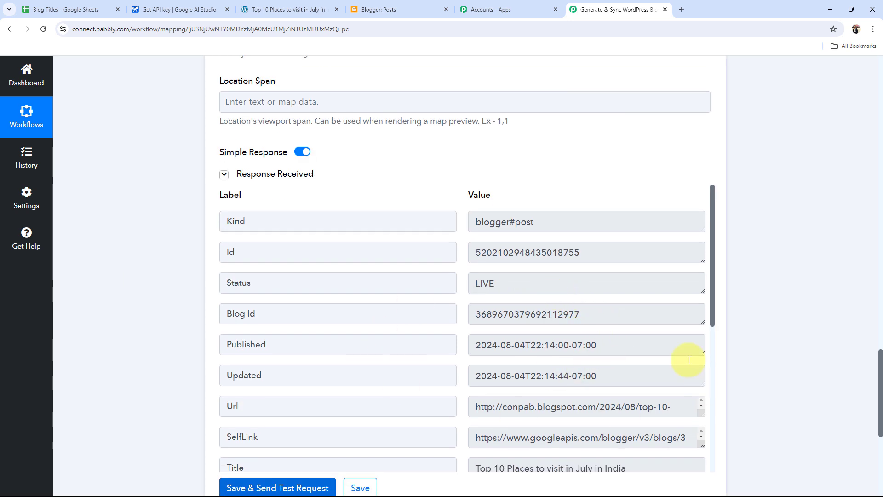
left_click_drag(632, 345, 479, 345)
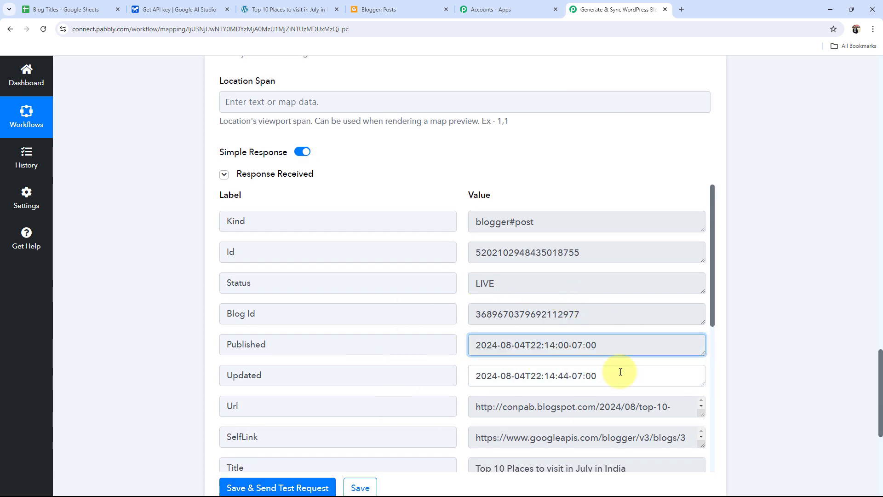
left_click_drag(620, 370, 420, 374)
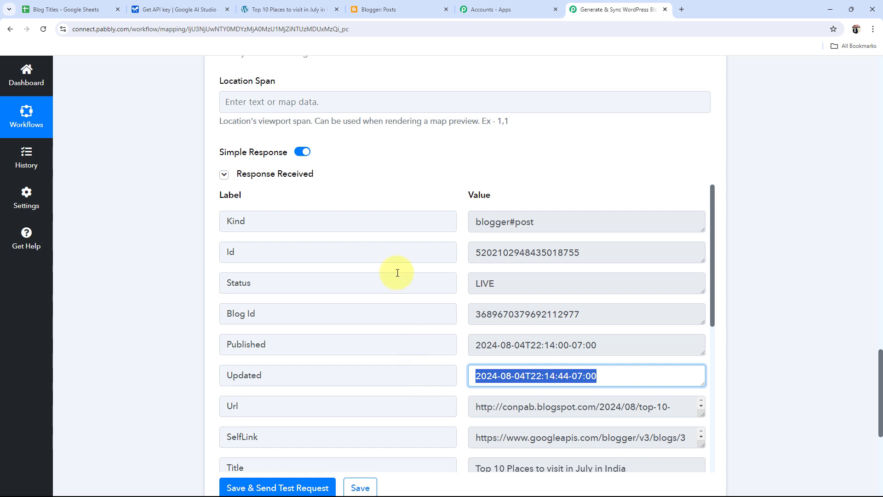
Switch to Blogger, refresh the posts list, and preview the post "Top 10 Places to visit in July in India" to check its content.
left_click(378, 9)
left_click(43, 29)
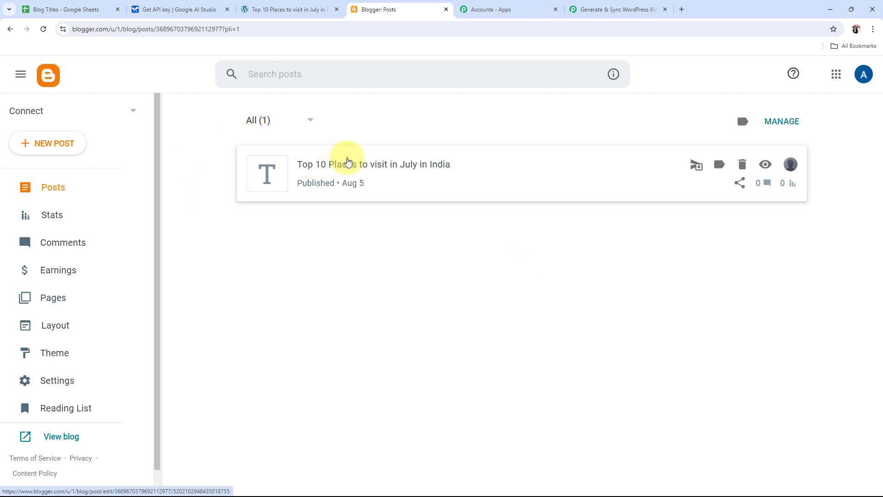
left_click(402, 166)
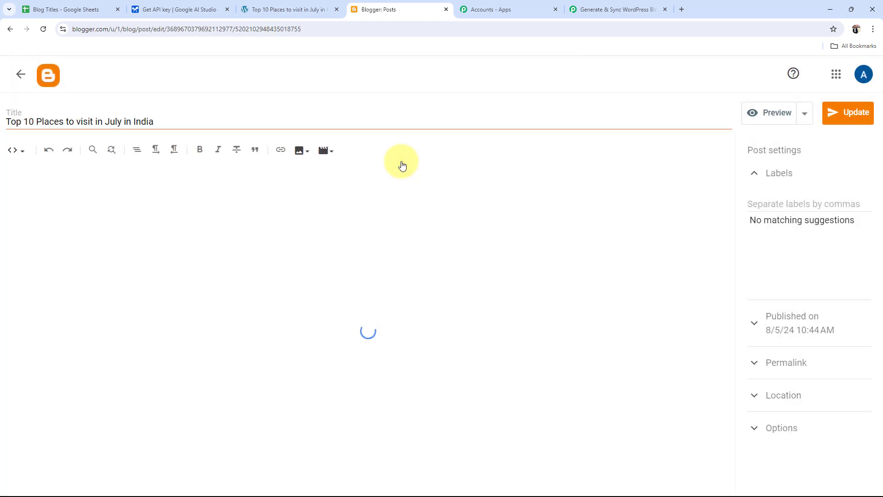
left_click(759, 119)
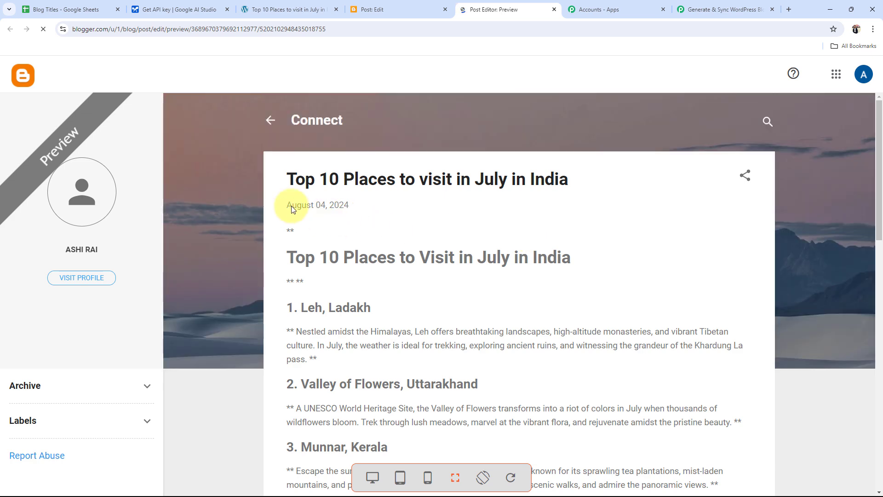
scroll(435, 283, "down", 15)
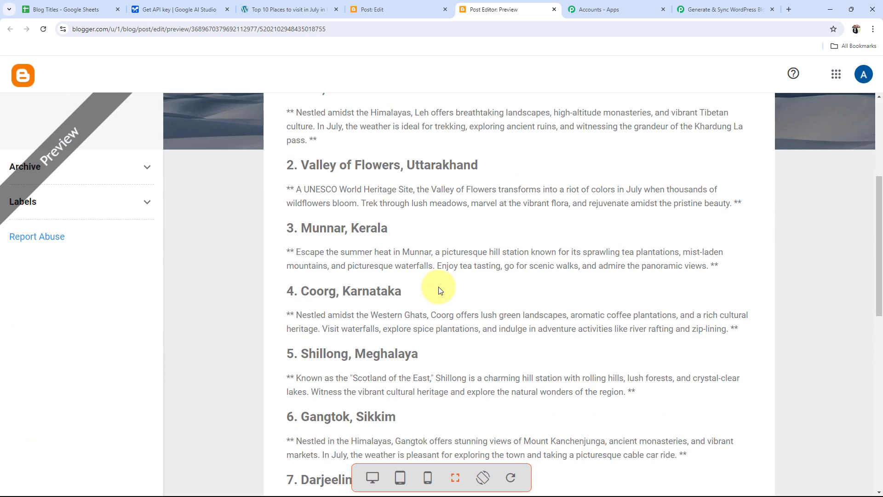
scroll(440, 286, "up", 15)
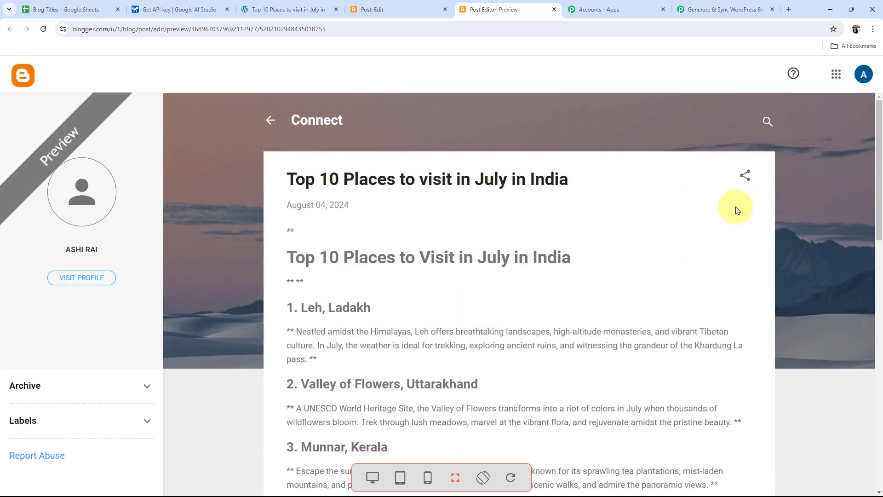
Return to Pabbly Connect, collapse the Google Blogger action, and review the whole workflow from the Google Sheets trigger down.
left_click(725, 10)
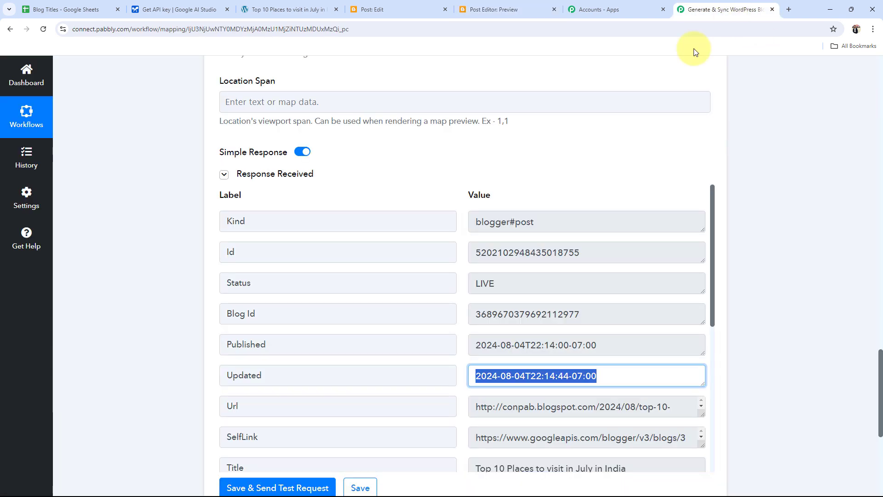
left_click(160, 412)
scroll(160, 412, "up", 1)
scroll(160, 412, "up", 15)
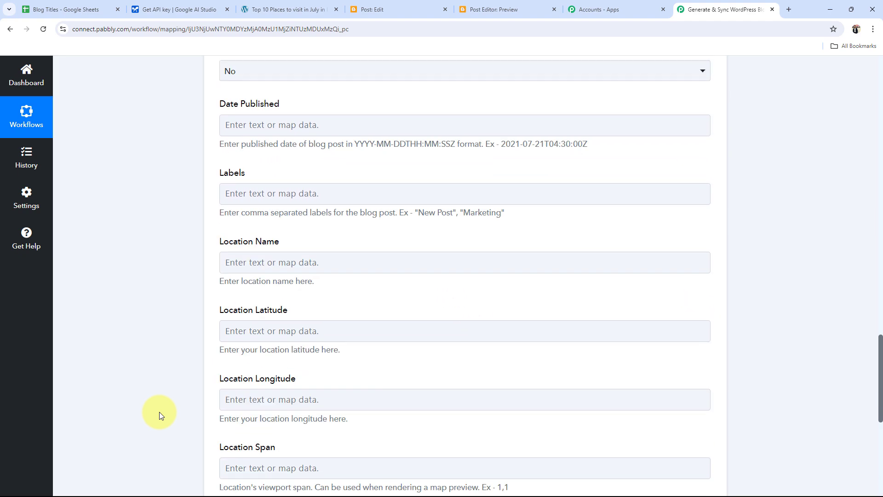
scroll(159, 411, "up", 5)
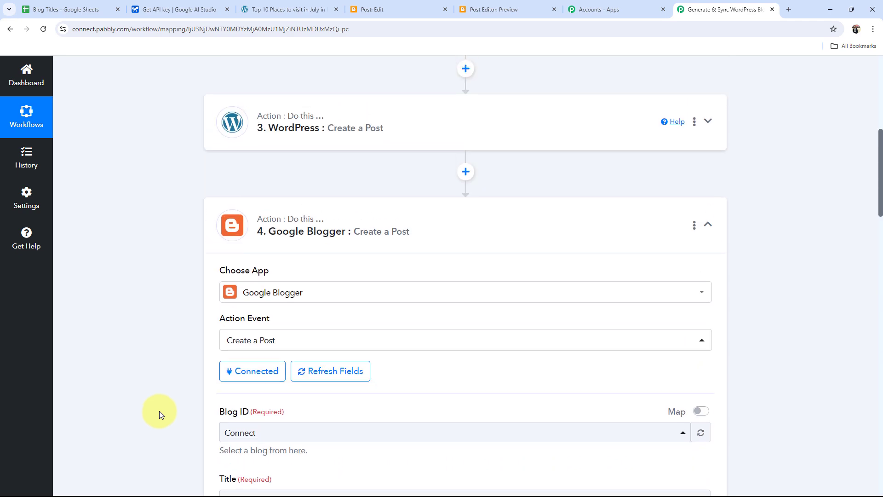
left_click(346, 236)
scroll(184, 322, "up", 6)
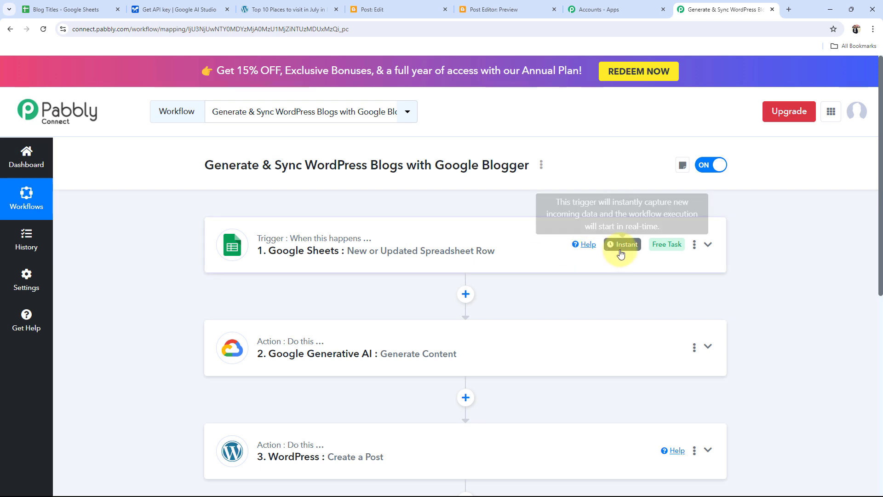
scroll(119, 312, "down", 3)
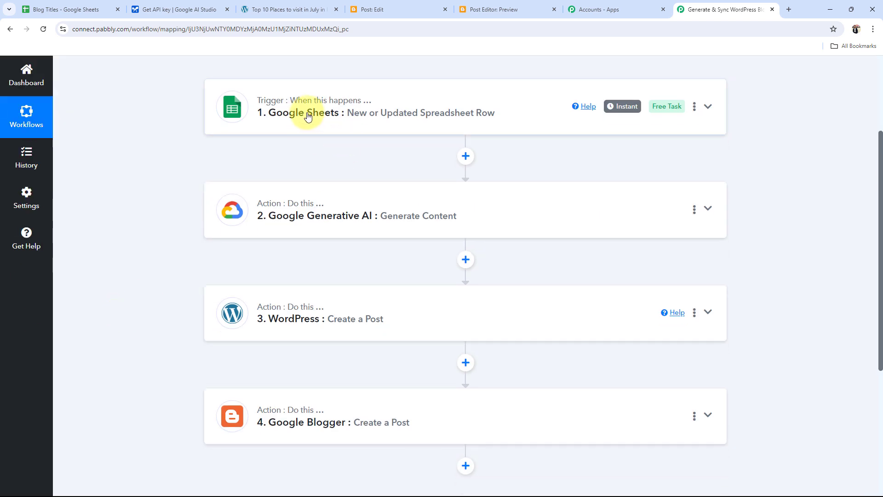
In the Blog Titles Google Sheet, enter "Best places to do paragliding in india" in cell A3.
left_click(87, 9)
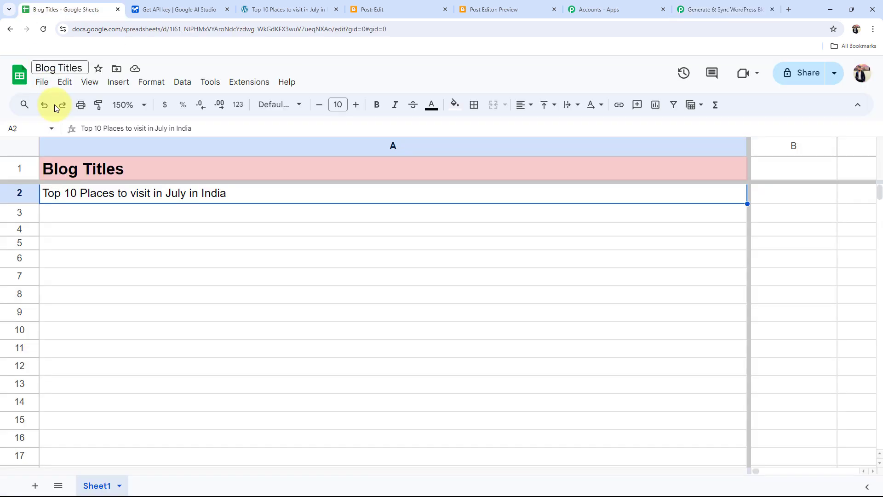
left_click(74, 220)
left_click(709, 10)
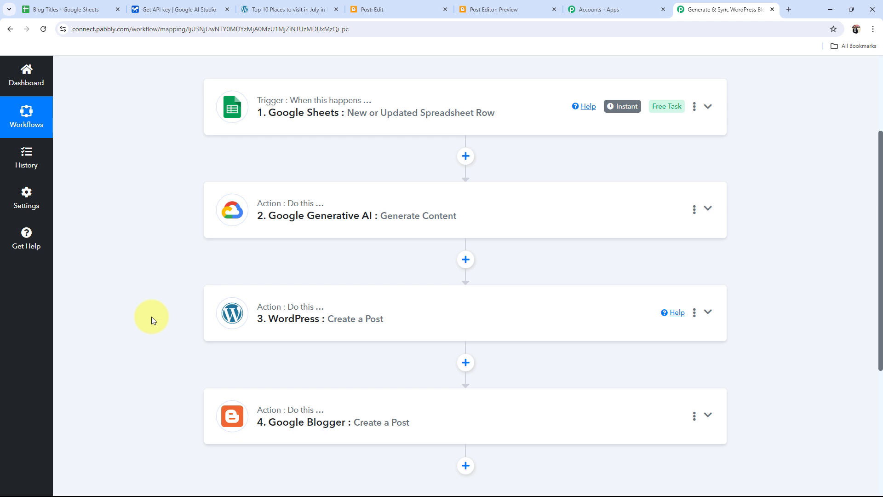
left_click(63, 10)
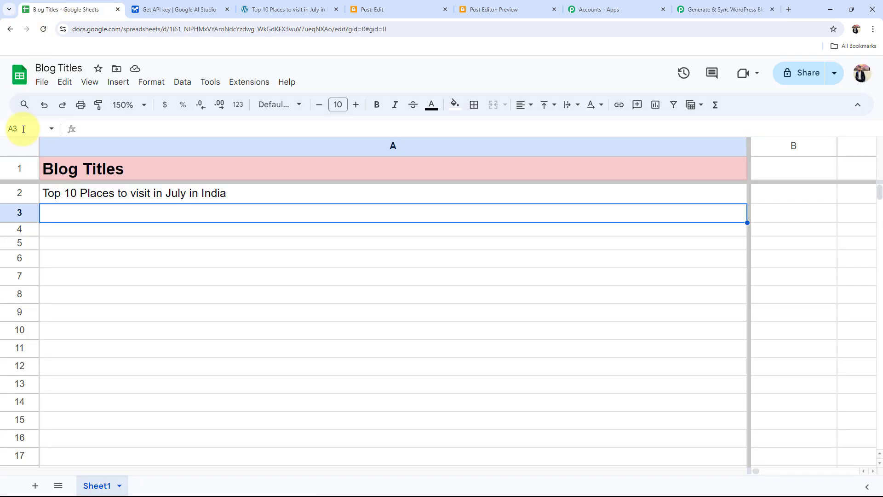
double_click(94, 216)
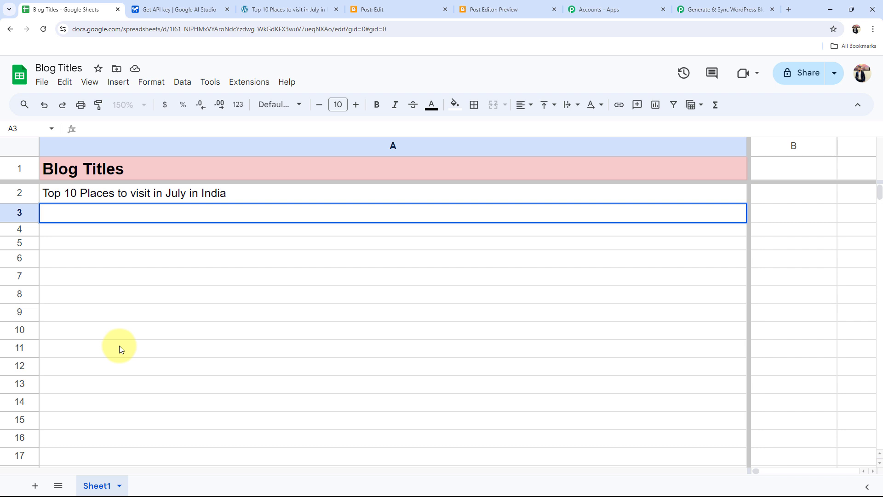
type("Best places to do paragliding in india")
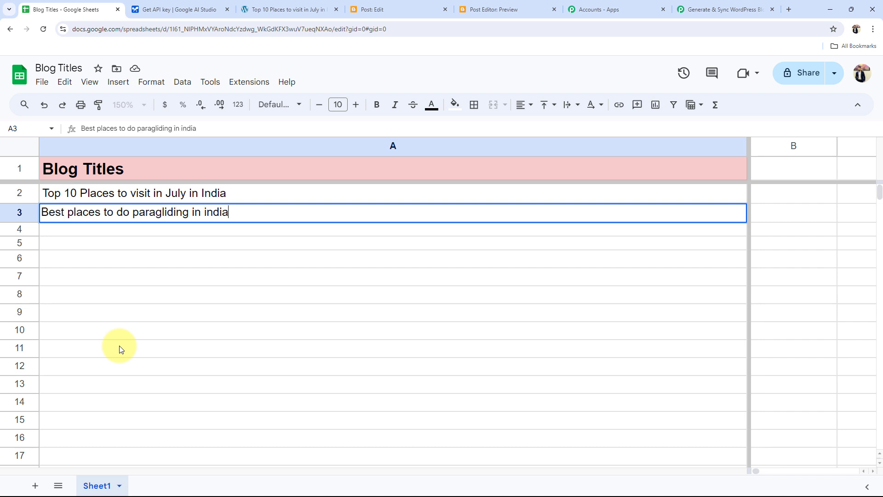
left_click(121, 350)
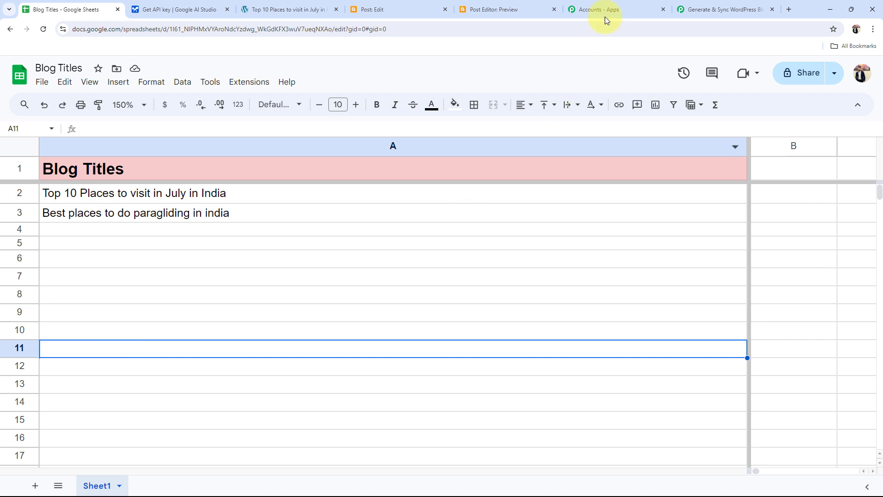
Close the Blogger preview tab and find the new paragliding post in the WordPress admin's list of all posts.
left_click(553, 9)
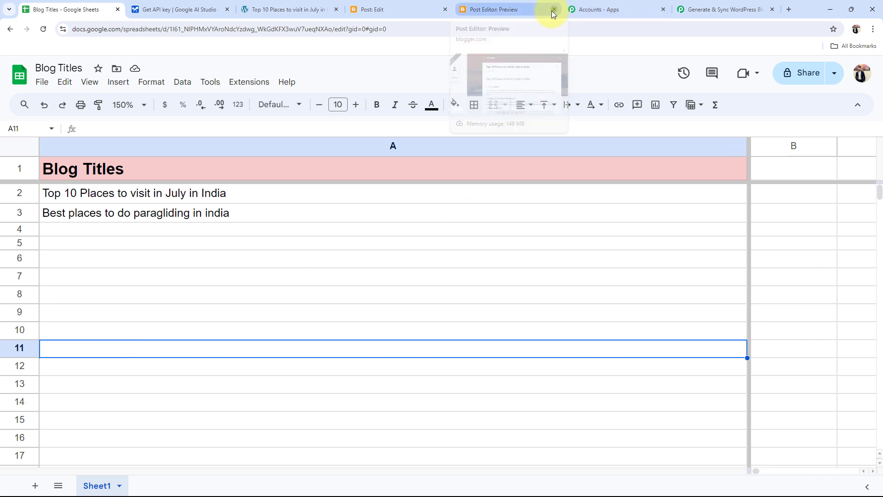
left_click(164, 245)
left_click(303, 4)
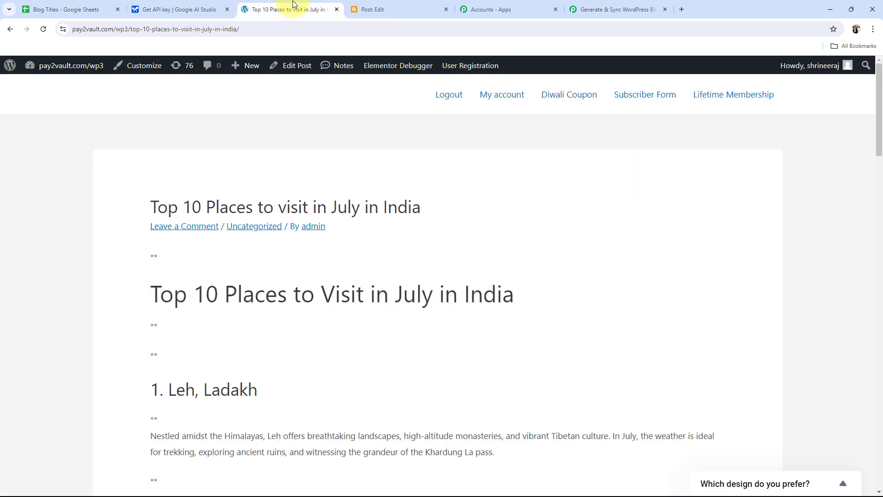
mouse_move(8, 71)
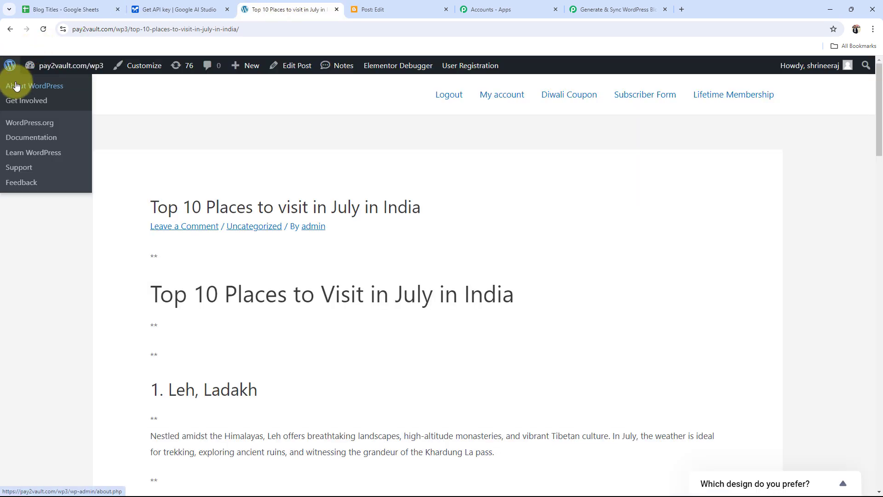
left_click(49, 73)
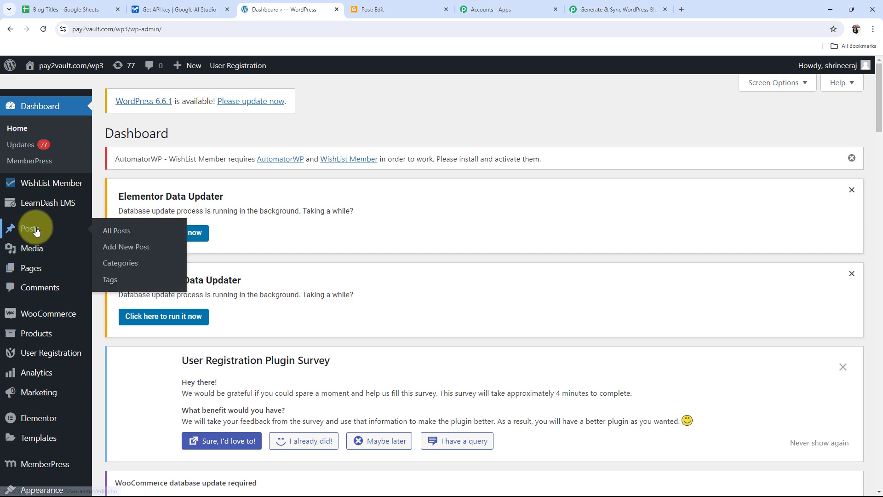
left_click(36, 231)
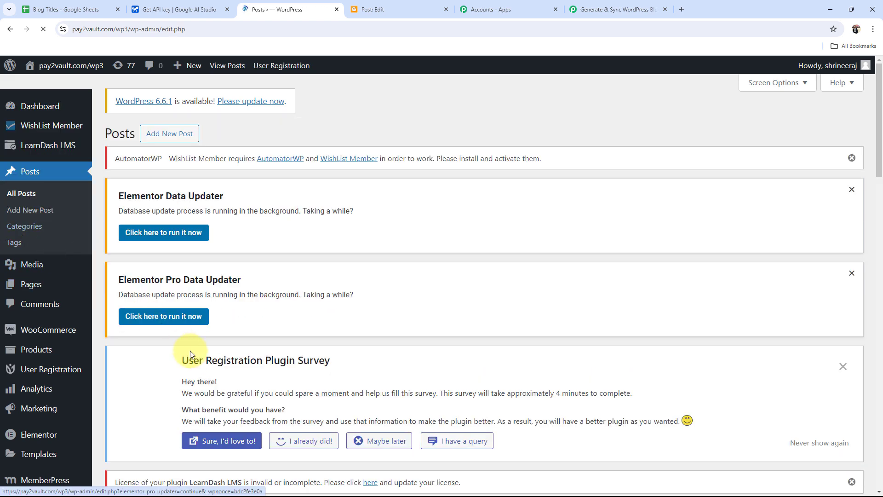
scroll(195, 354, "down", 4)
scroll(199, 359, "down", 2)
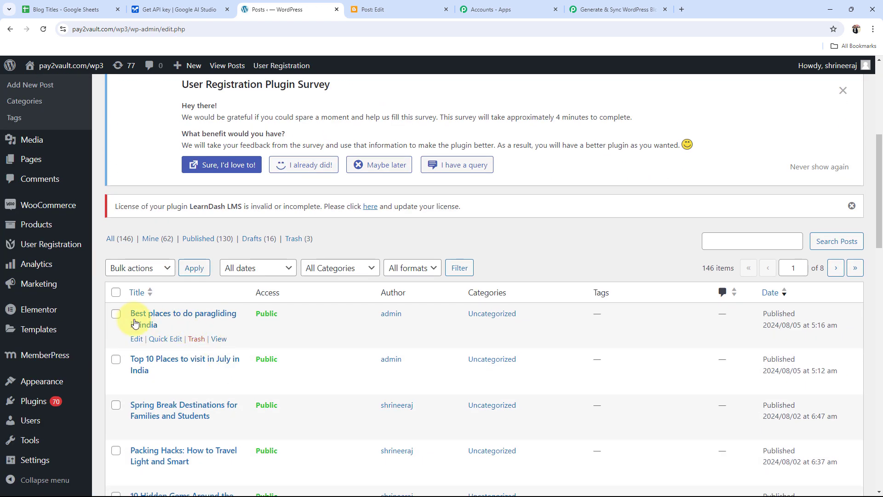
Open the WordPress post "Best places to do paragliding in india" through its permalink and read through the published content.
left_click(138, 324)
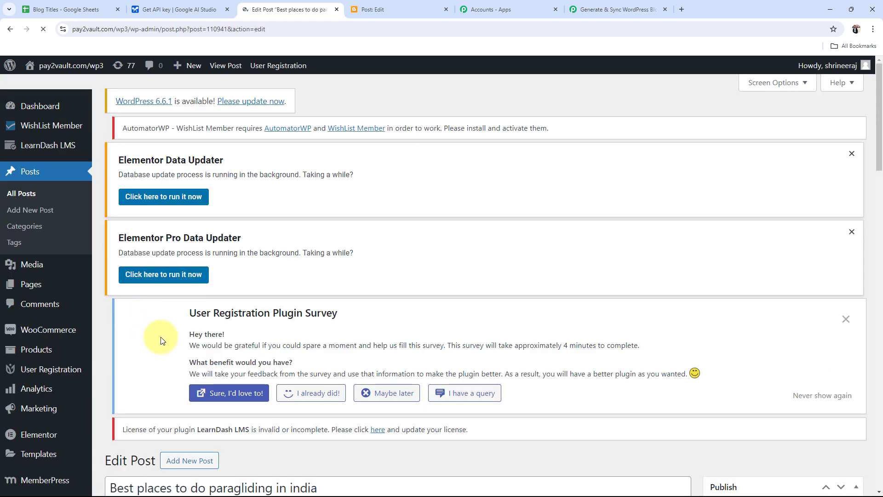
scroll(157, 339, "down", 3)
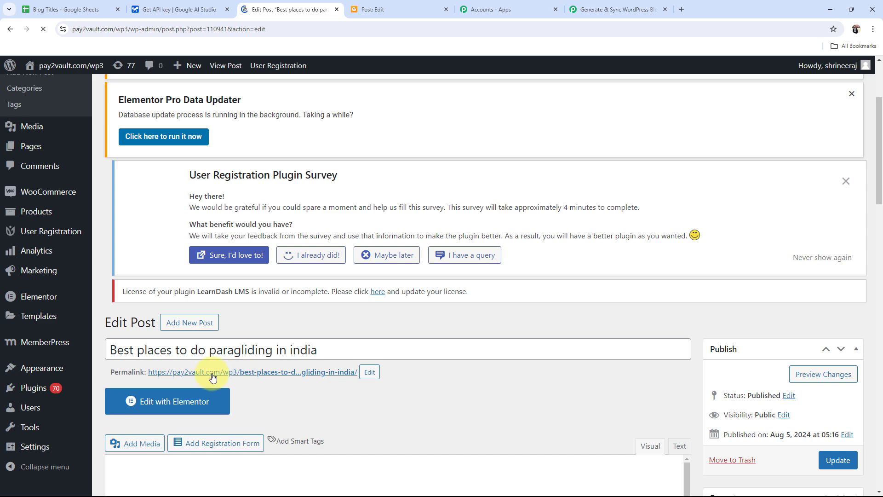
scroll(196, 383, "down", 1)
scroll(197, 383, "down", 3)
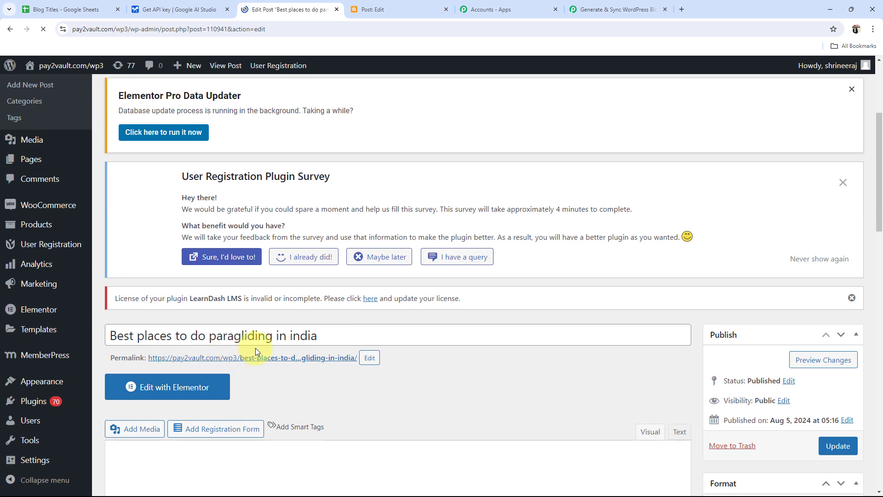
left_click(232, 362)
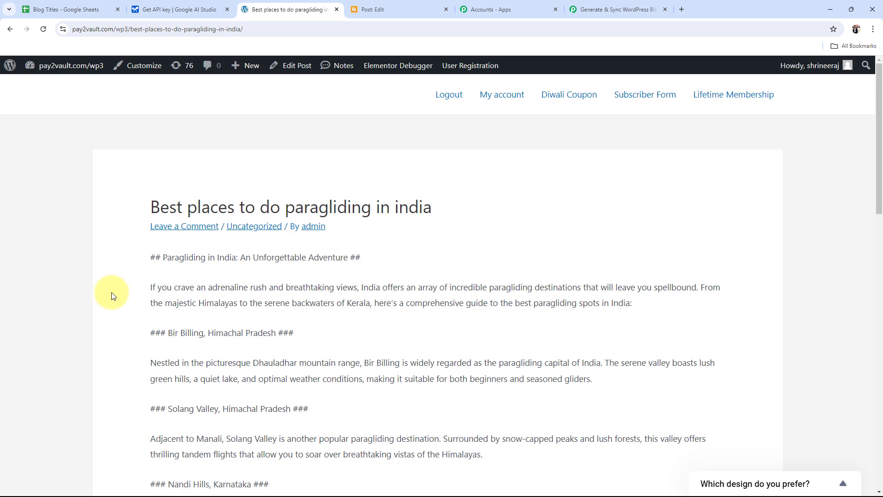
scroll(110, 296, "down", 5)
scroll(110, 294, "down", 6)
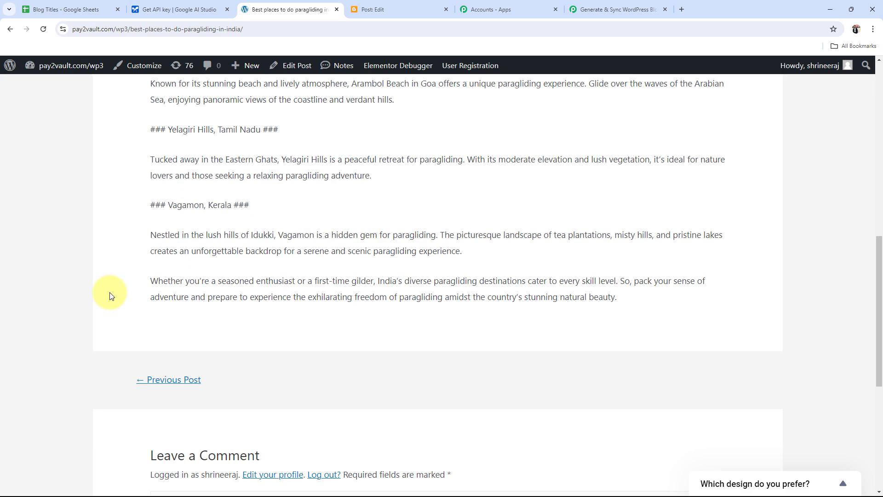
In Blogger, return to the posts list, refresh it, and open the post "Best places to do paragliding in india" to check its content.
scroll(115, 299, "up", 9)
scroll(120, 302, "up", 2)
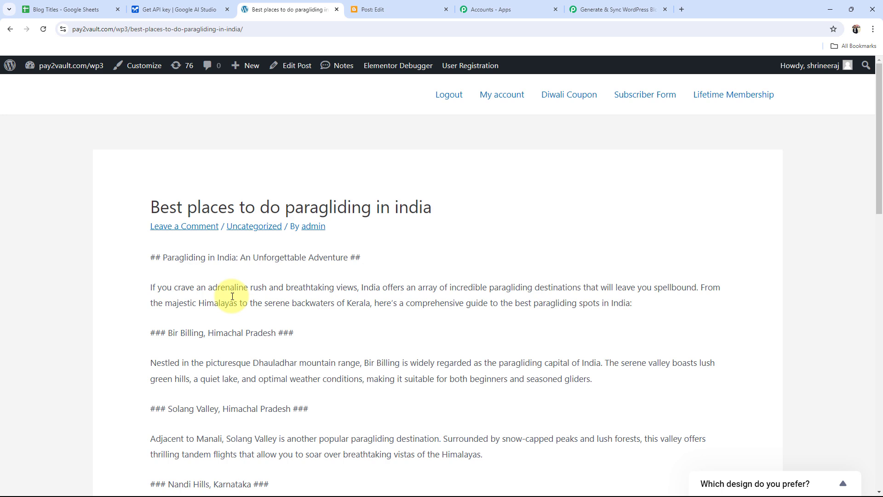
left_click(371, 6)
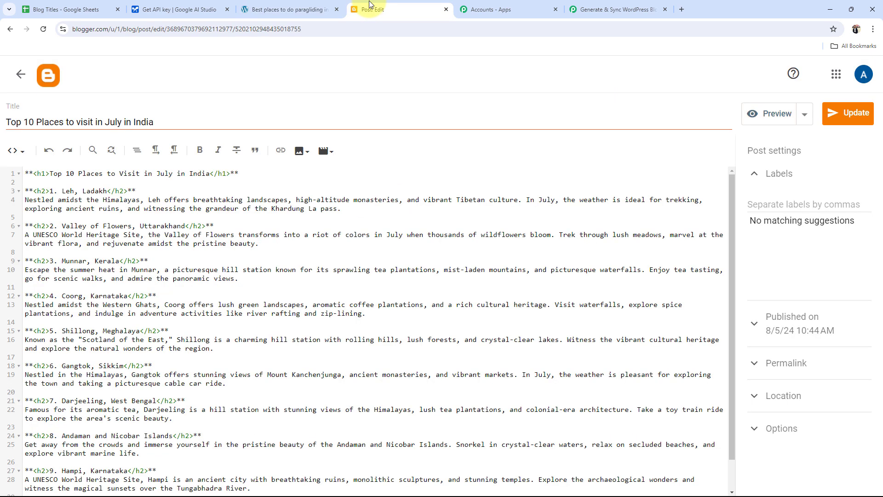
left_click(16, 78)
left_click(43, 29)
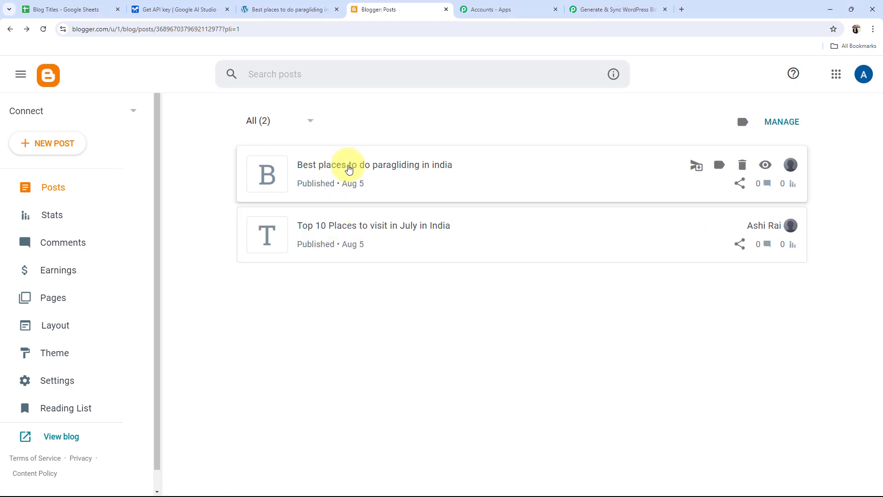
left_click(347, 168)
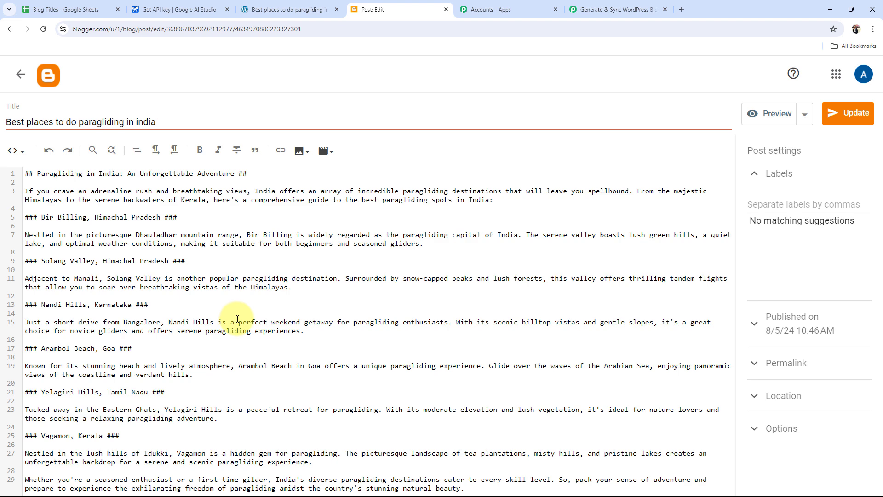
Switch to Pabbly Connect and review the finished workflow from the Google Sheets trigger to the Google Blogger action, glancing at the Blog Titles sheet.
left_click(617, 8)
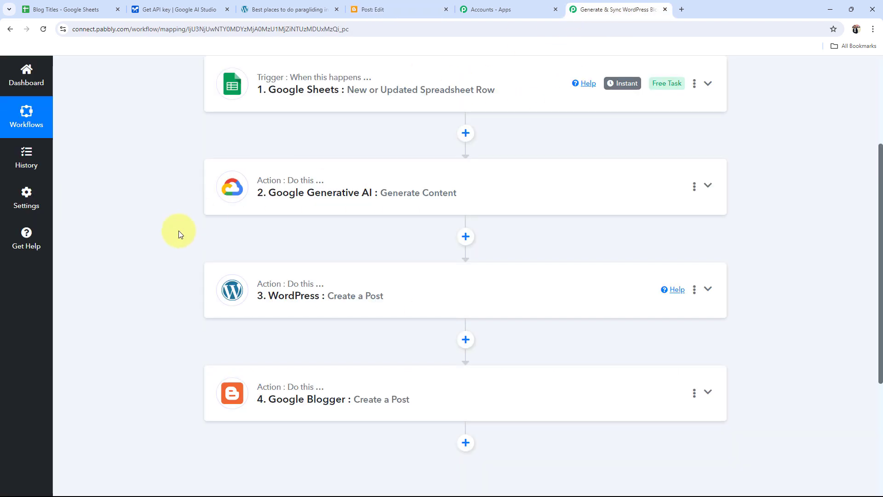
scroll(153, 256, "up", 4)
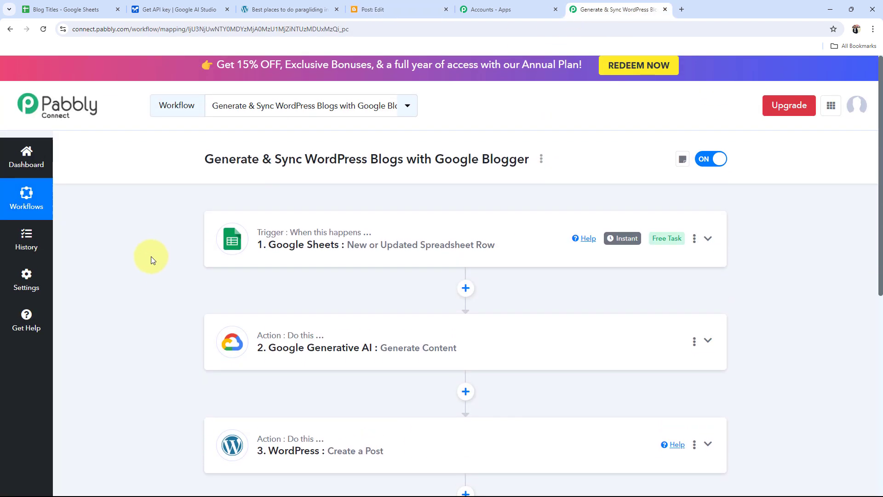
scroll(152, 255, "down", 1)
scroll(157, 252, "down", 2)
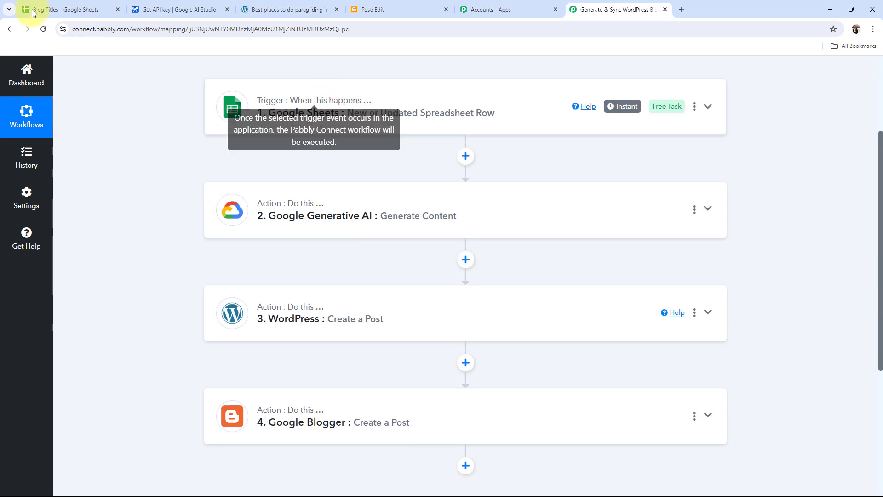
left_click(69, 9)
left_click(611, 9)
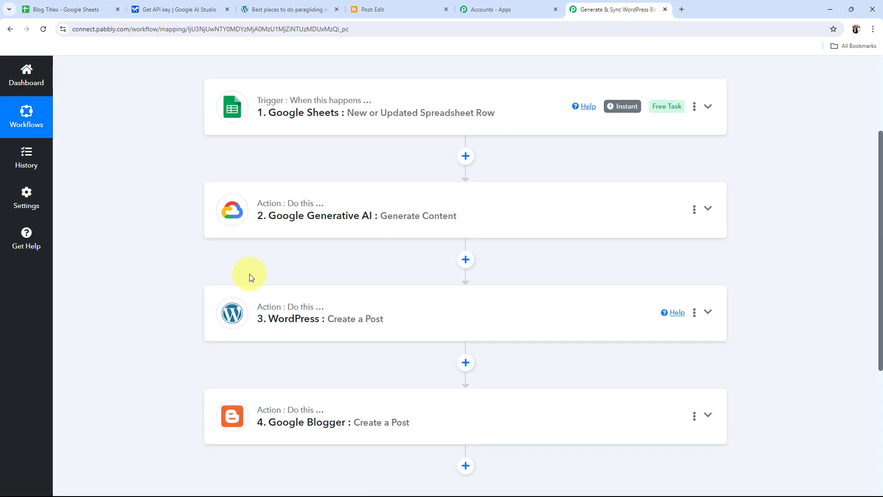